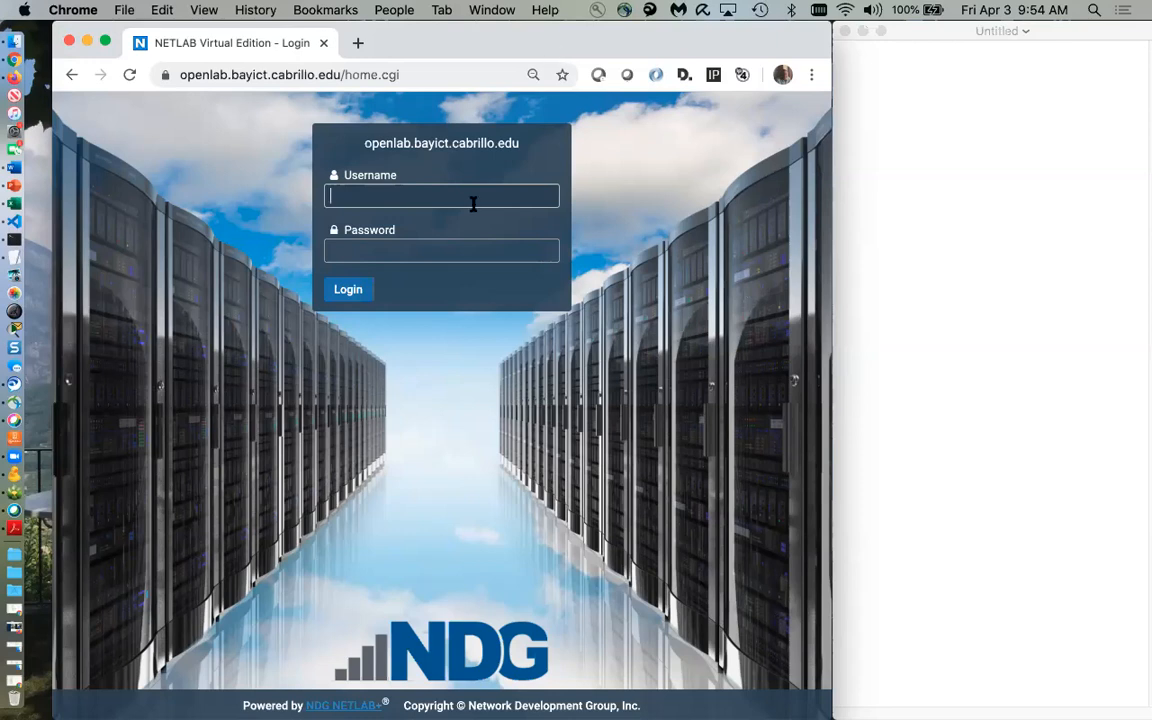
Log in to the openlab site with the account's username and password
{"action": "left_click", "coordinate": [451, 198]}
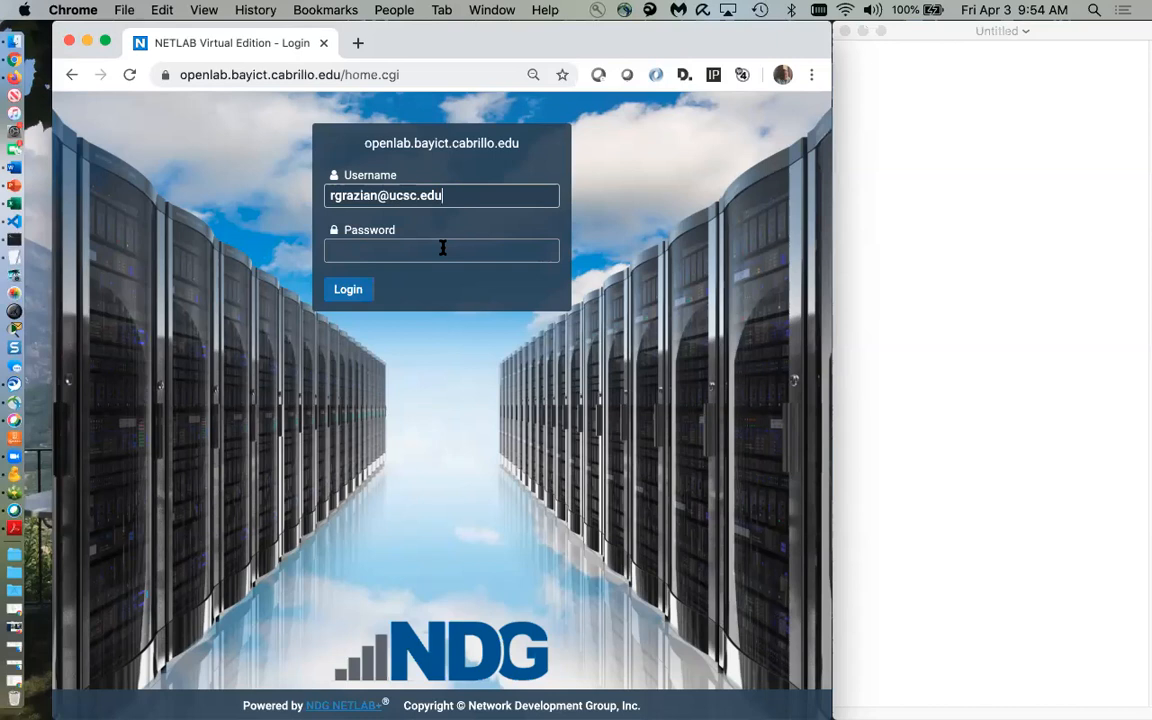
{"action": "left_click", "coordinate": [443, 247]}
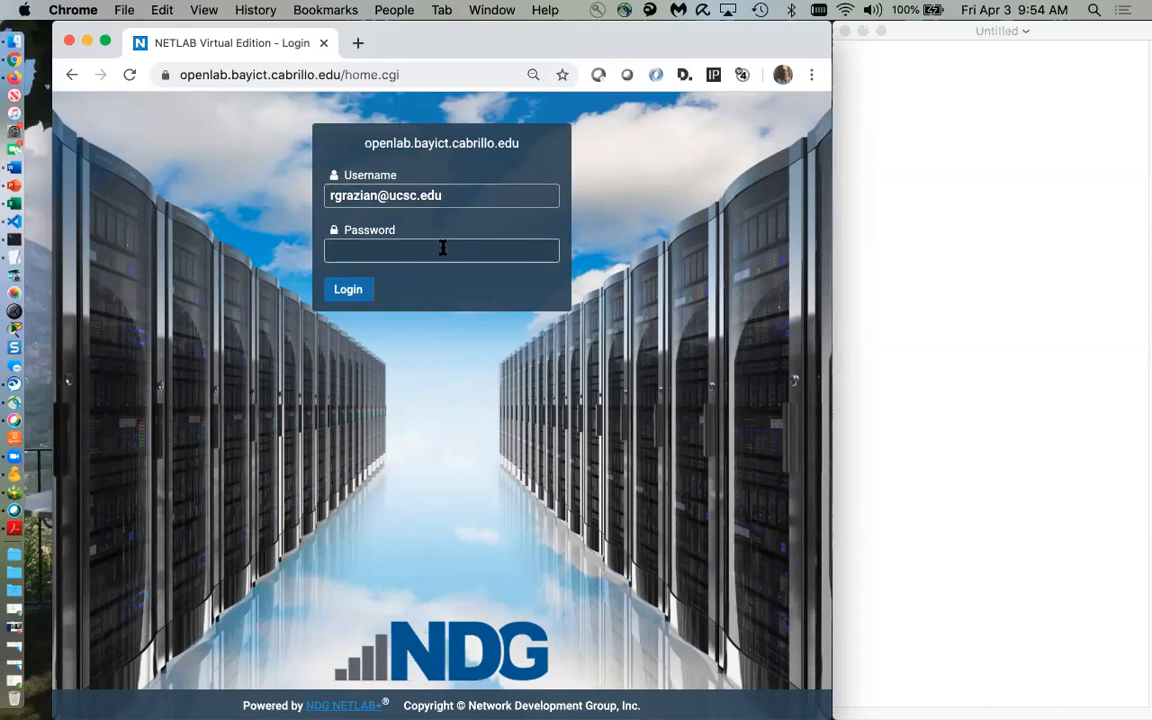
{"action": "type", "text": "•••••••"}
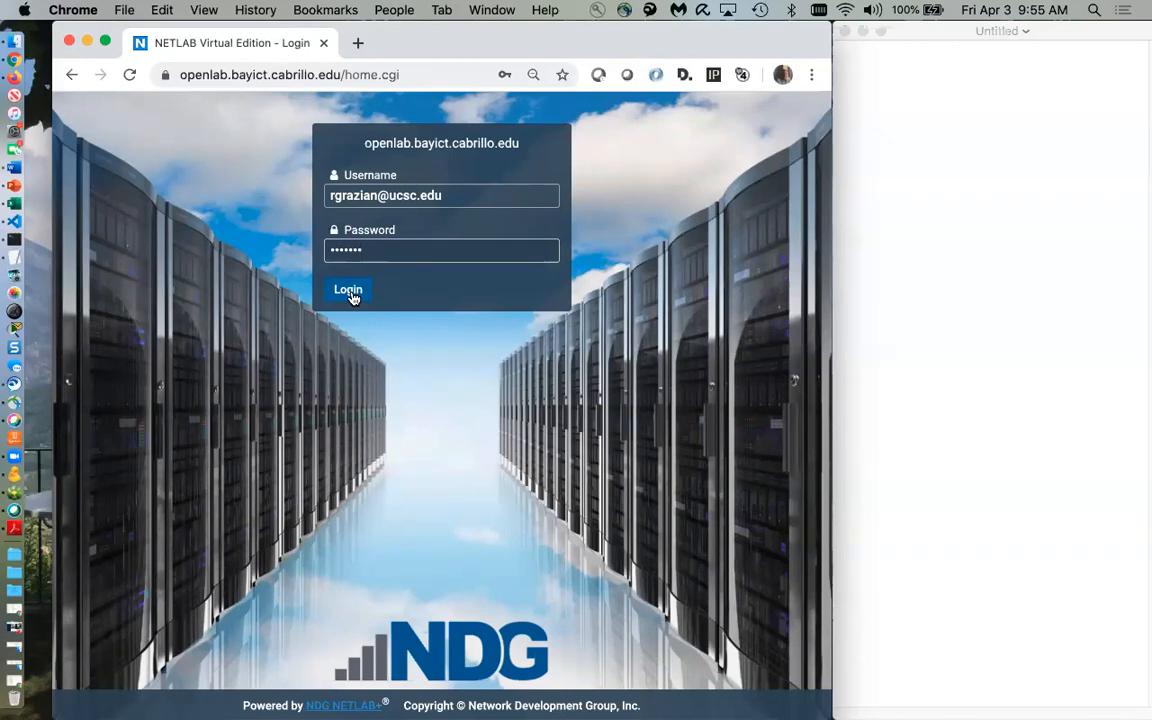
{"action": "left_click", "coordinate": [349, 292]}
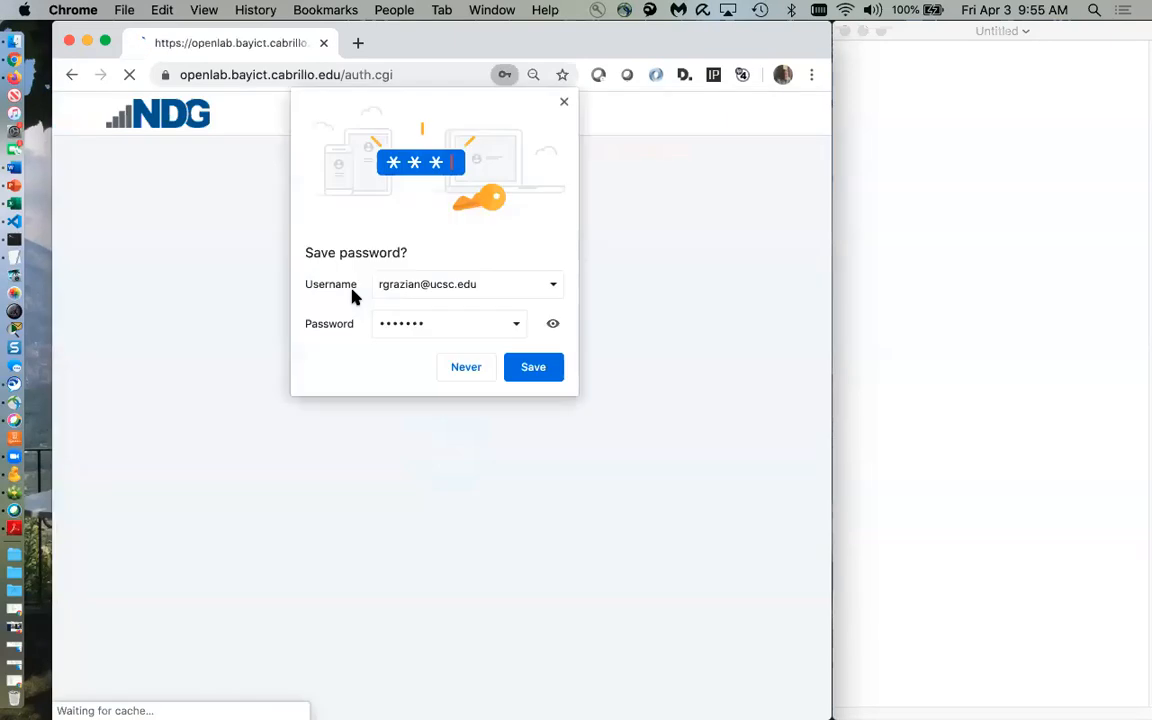
Set a new account password and submit it
{"action": "left_click", "coordinate": [564, 103]}
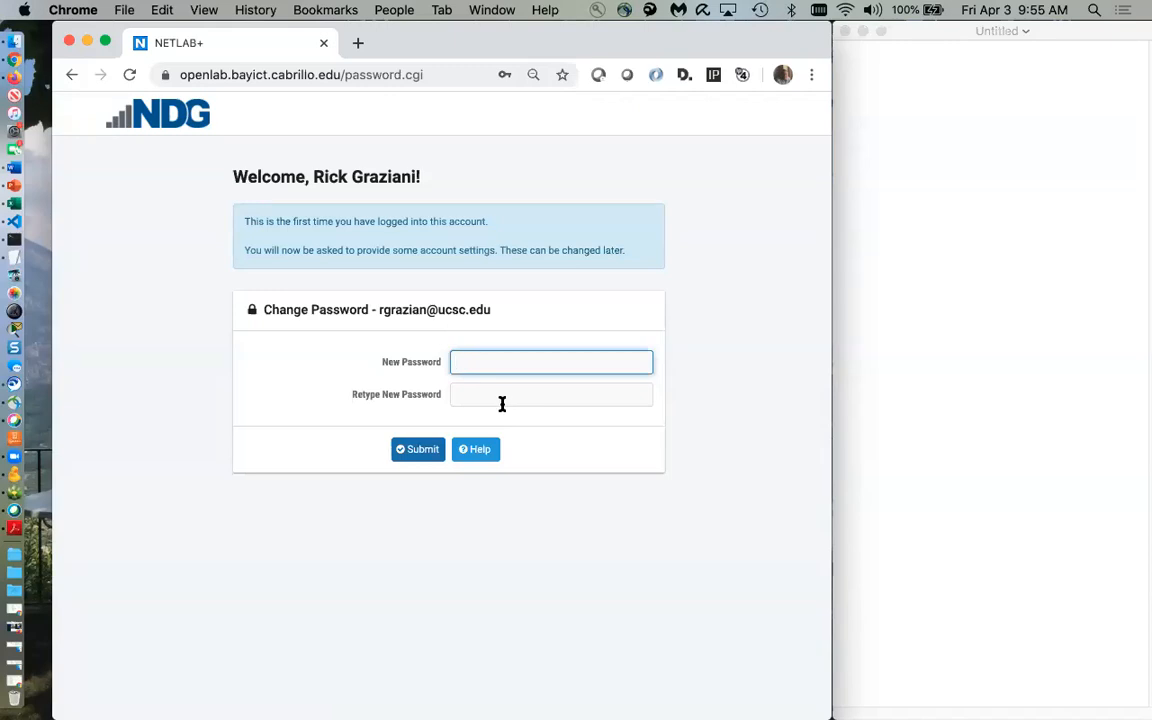
{"action": "type", "text": "•••••••••••••"}
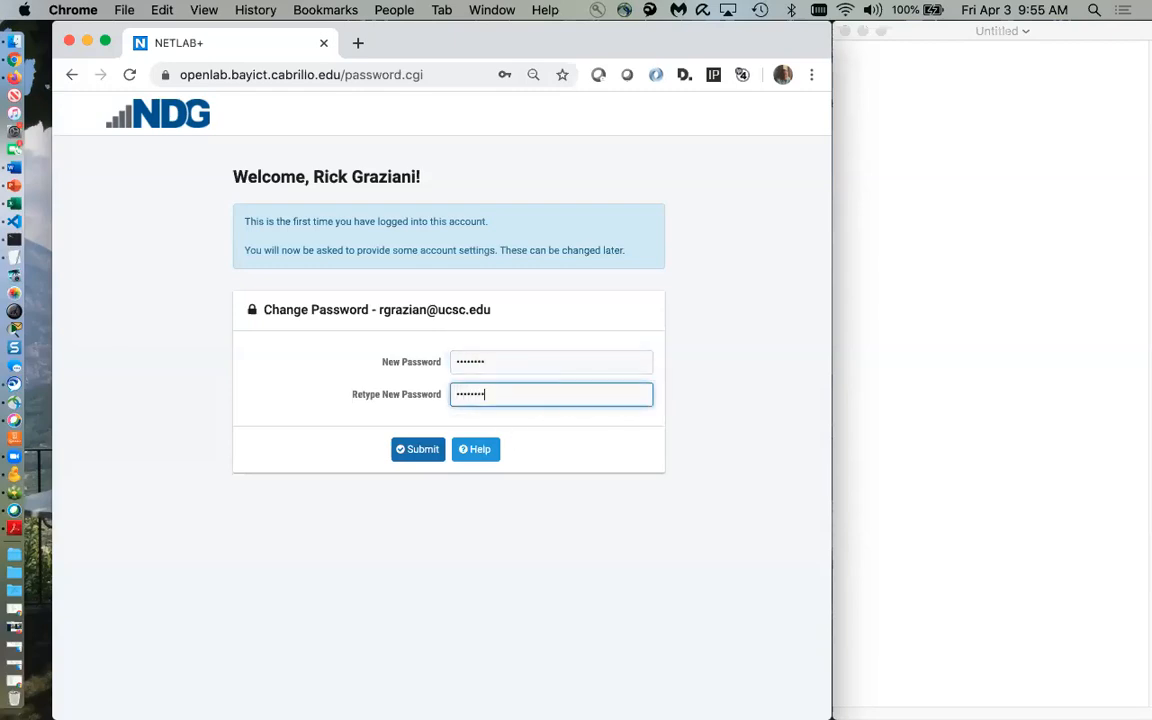
{"action": "left_click", "coordinate": [416, 455]}
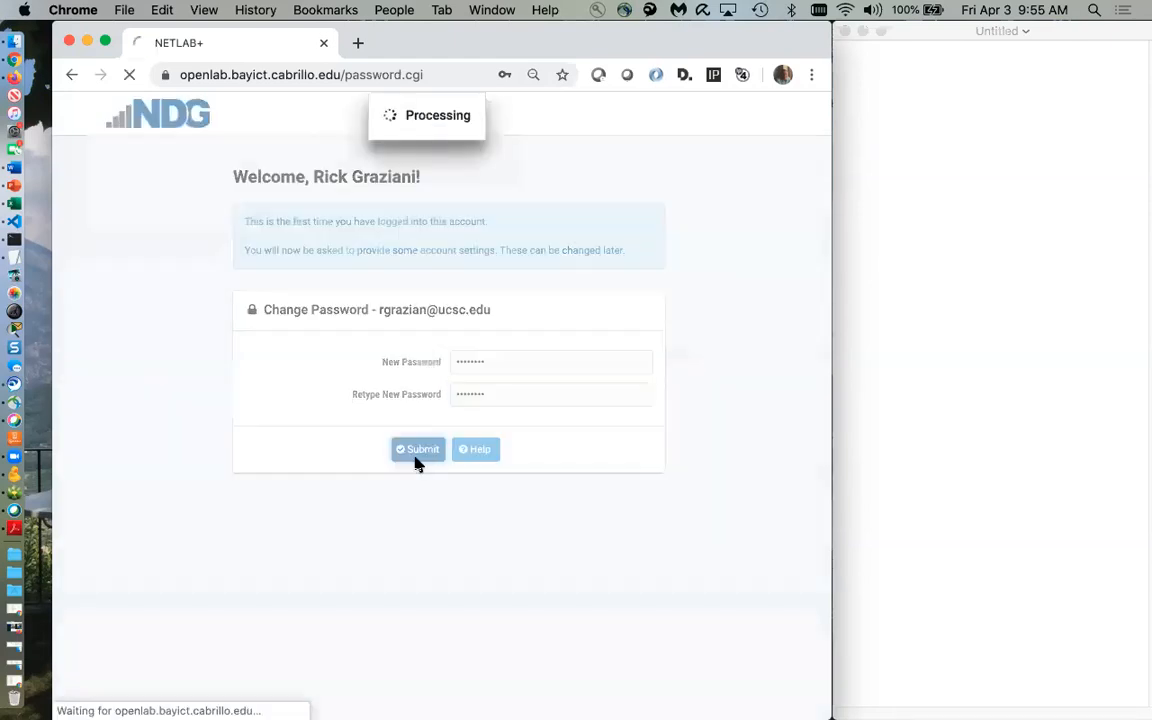
Enter the account's e-mail address and submit it
{"action": "left_click", "coordinate": [564, 102]}
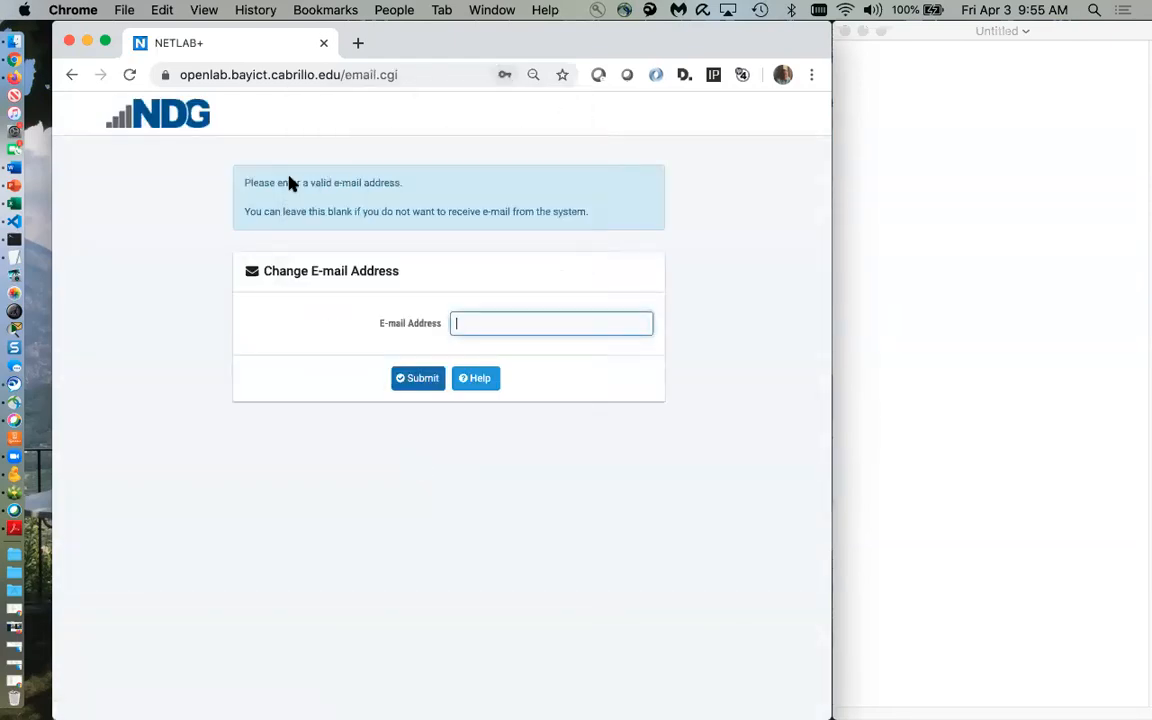
{"action": "left_click", "coordinate": [458, 320]}
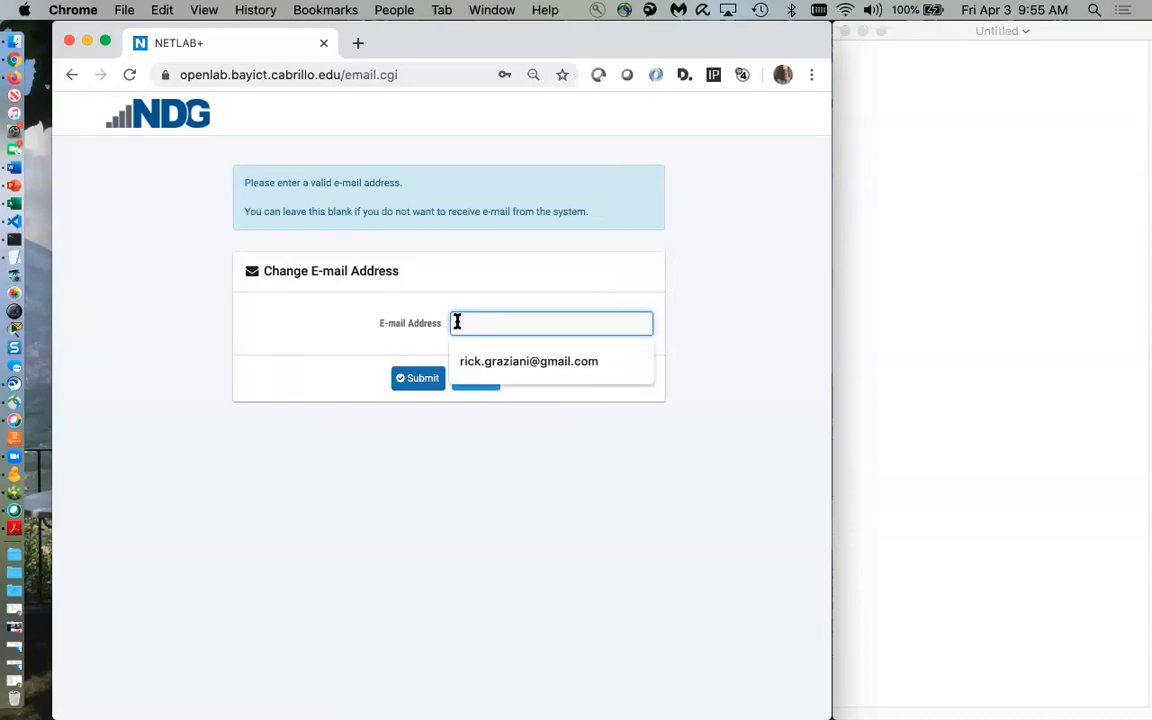
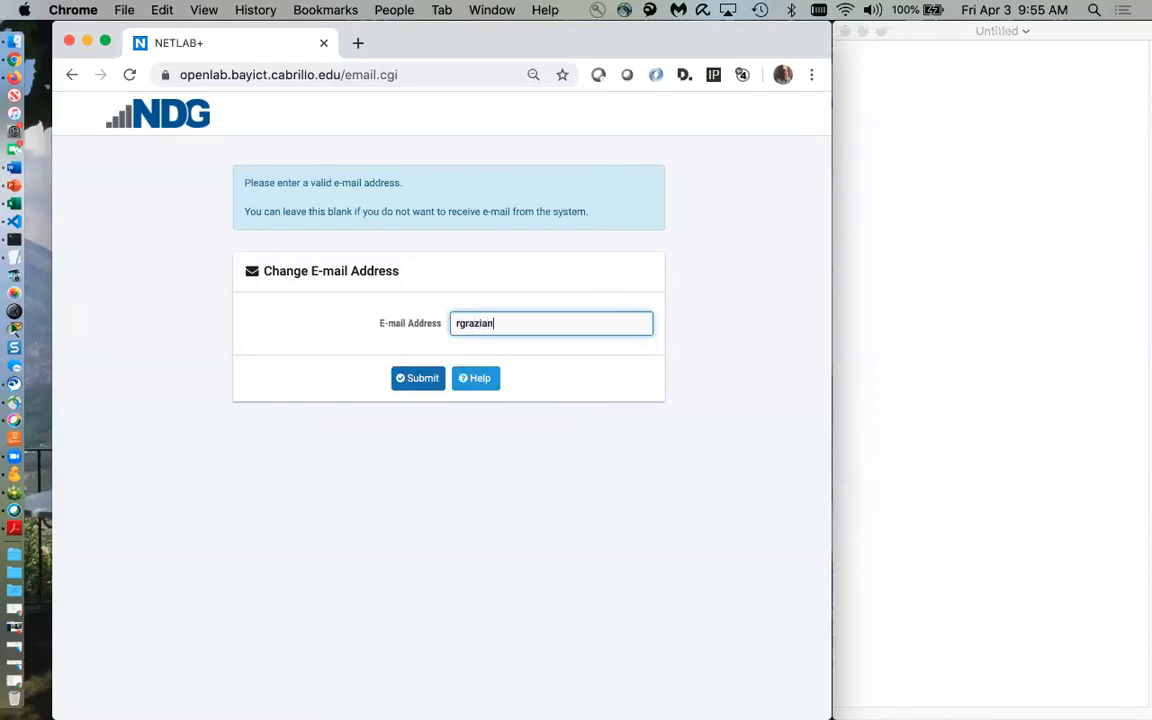
{"action": "left_click", "coordinate": [419, 385]}
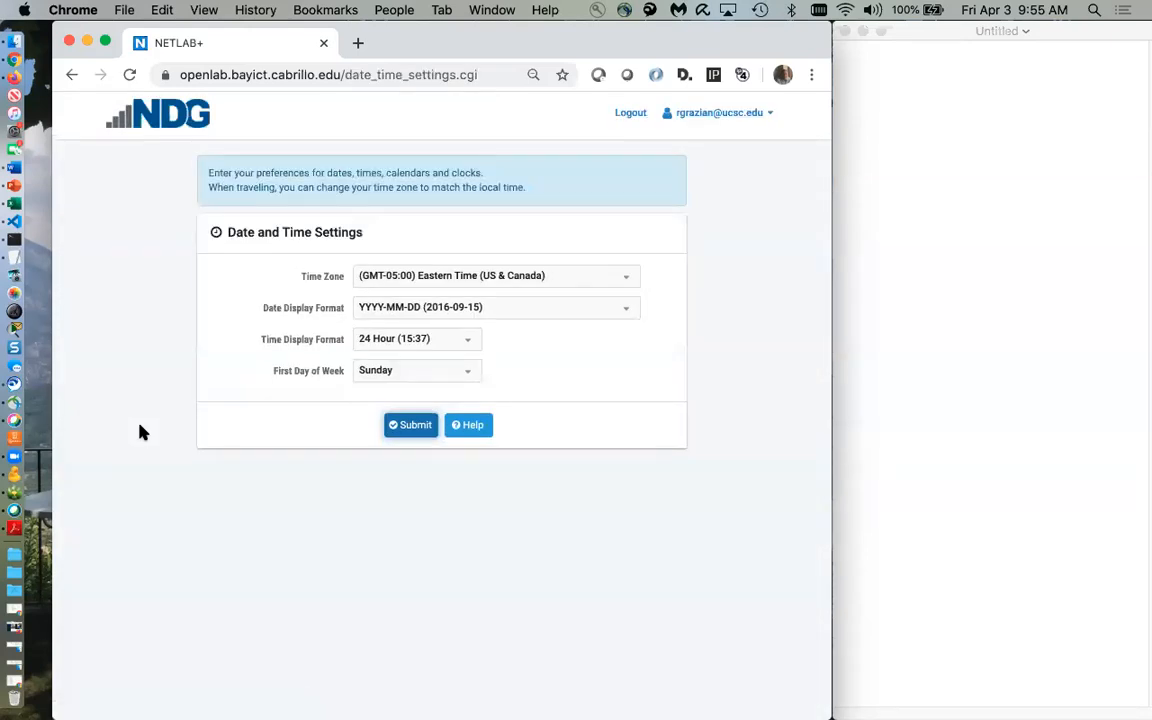
Set the time zone to Pacific Time (US & Canada)
{"action": "left_click", "coordinate": [625, 276]}
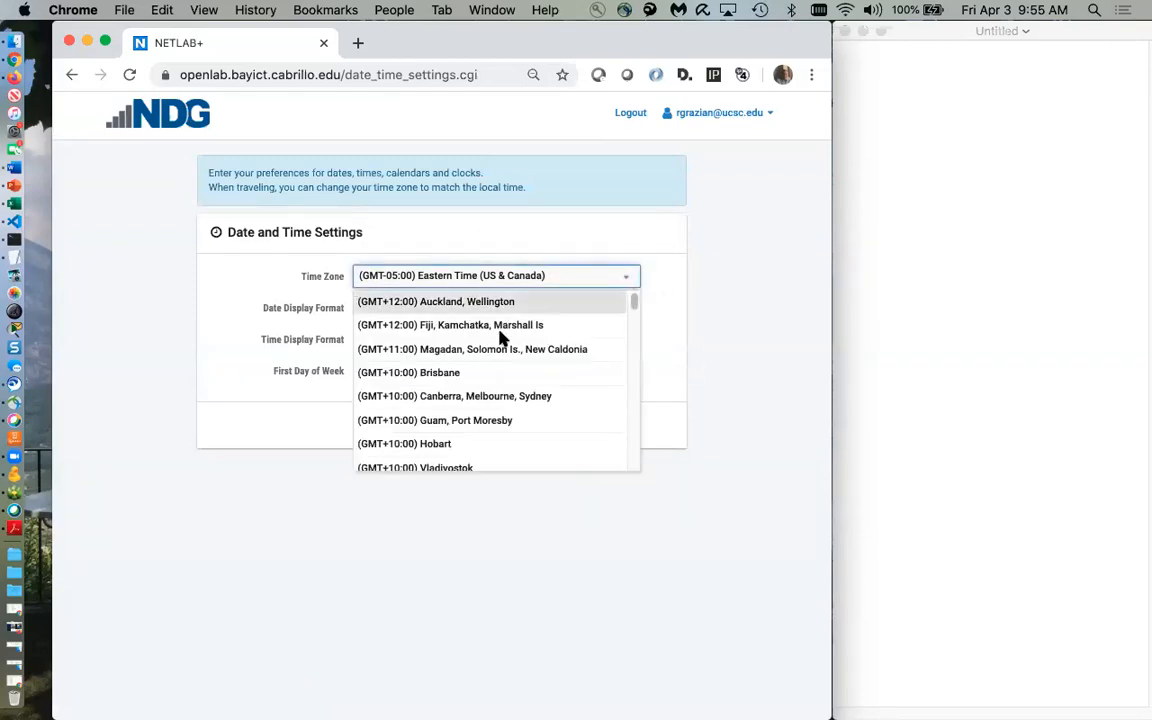
{"action": "scroll", "coordinate": [489, 350], "scroll_direction": "down", "scroll_amount": 3}
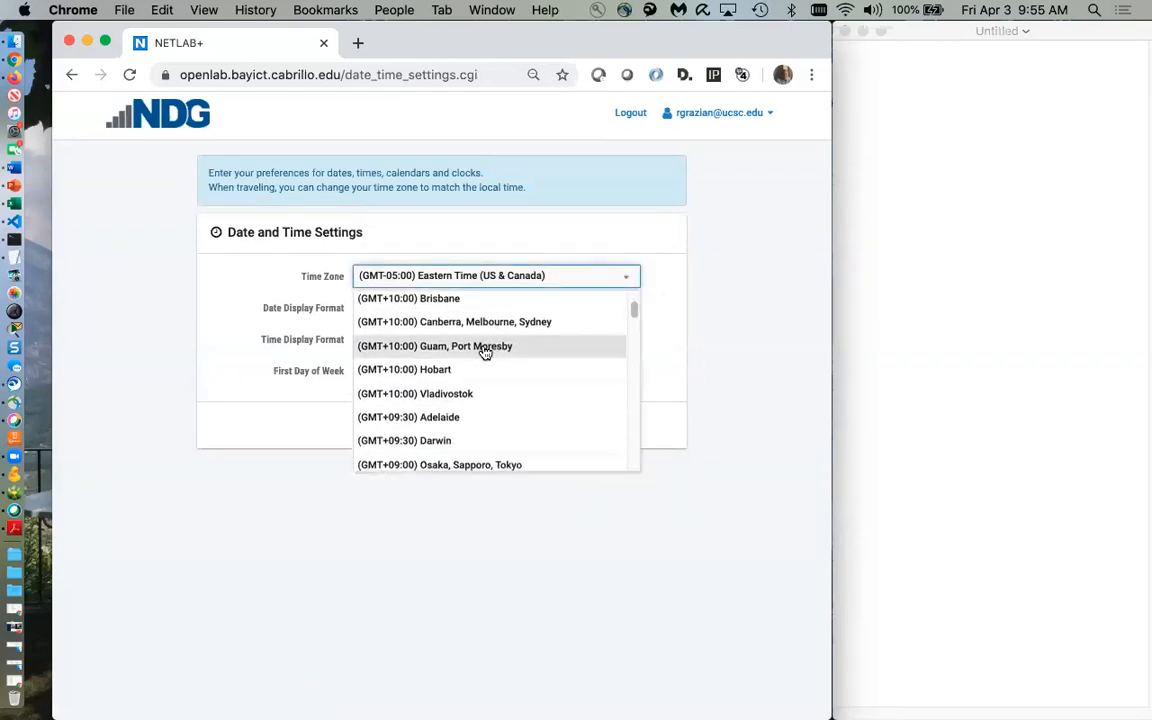
{"action": "scroll", "coordinate": [481, 352], "scroll_direction": "down", "scroll_amount": 3}
{"action": "scroll", "coordinate": [470, 342], "scroll_direction": "down", "scroll_amount": 1}
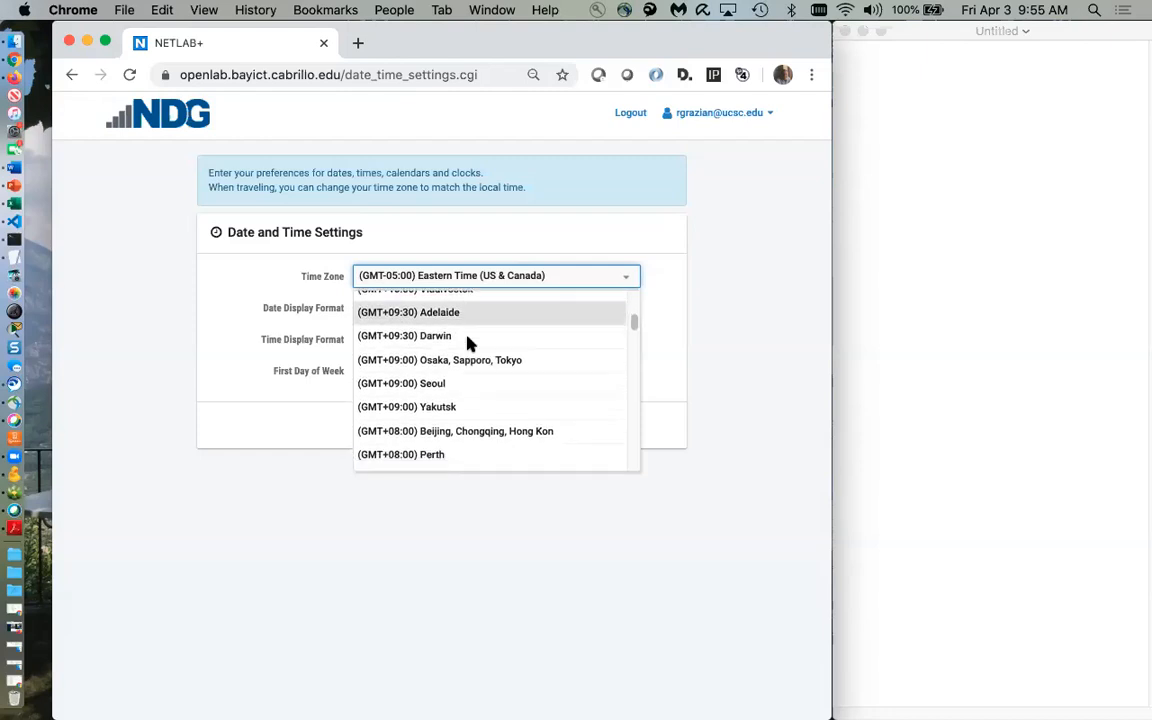
{"action": "scroll", "coordinate": [466, 345], "scroll_direction": "down", "scroll_amount": 3}
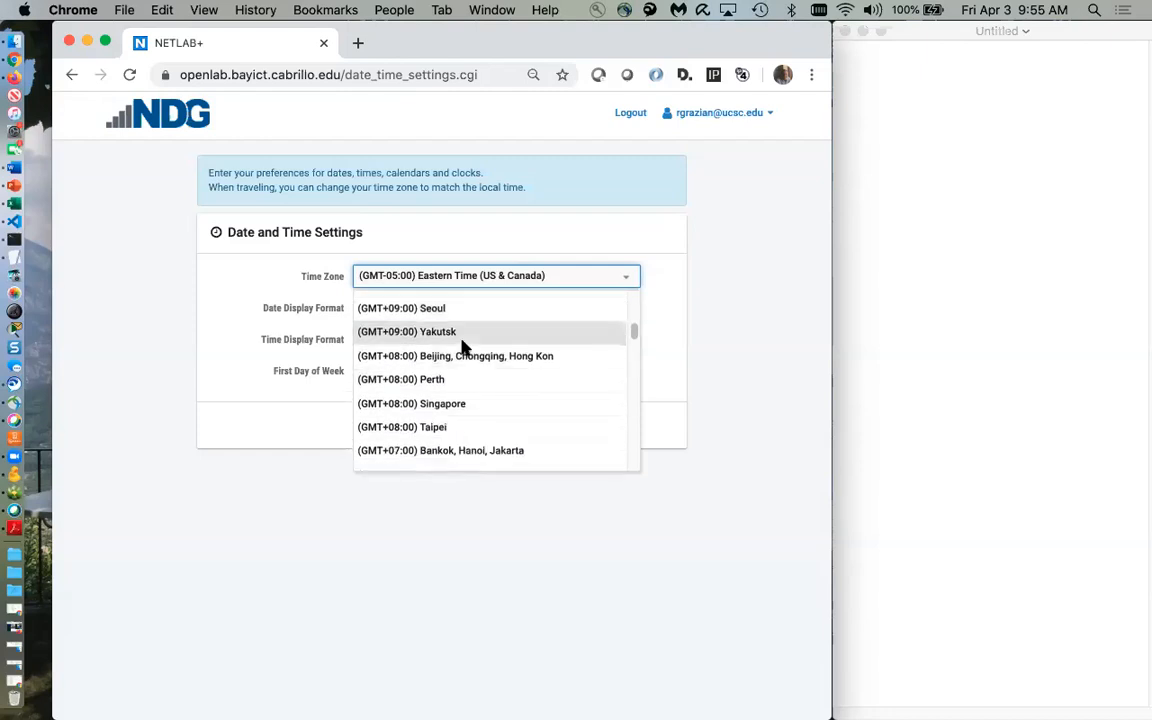
{"action": "scroll", "coordinate": [463, 345], "scroll_direction": "down", "scroll_amount": 4}
{"action": "scroll", "coordinate": [448, 350], "scroll_direction": "down", "scroll_amount": 3}
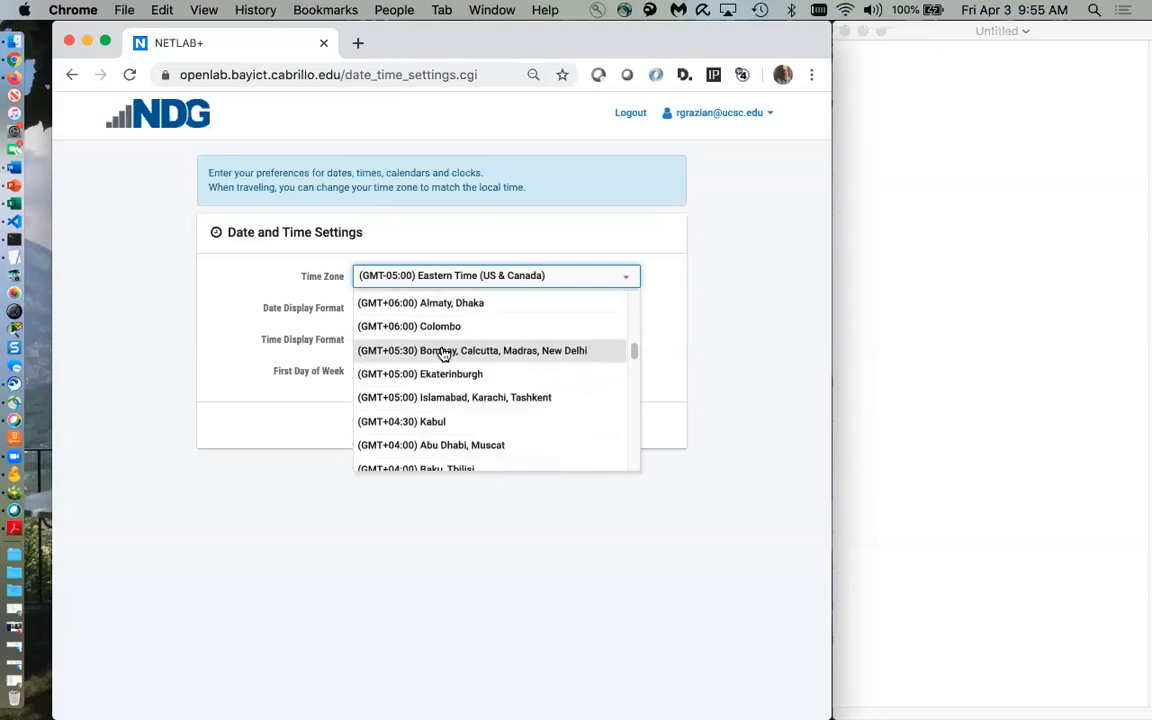
{"action": "scroll", "coordinate": [444, 356], "scroll_direction": "down", "scroll_amount": 8}
{"action": "scroll", "coordinate": [444, 358], "scroll_direction": "down", "scroll_amount": 1}
{"action": "scroll", "coordinate": [445, 358], "scroll_direction": "down", "scroll_amount": 5}
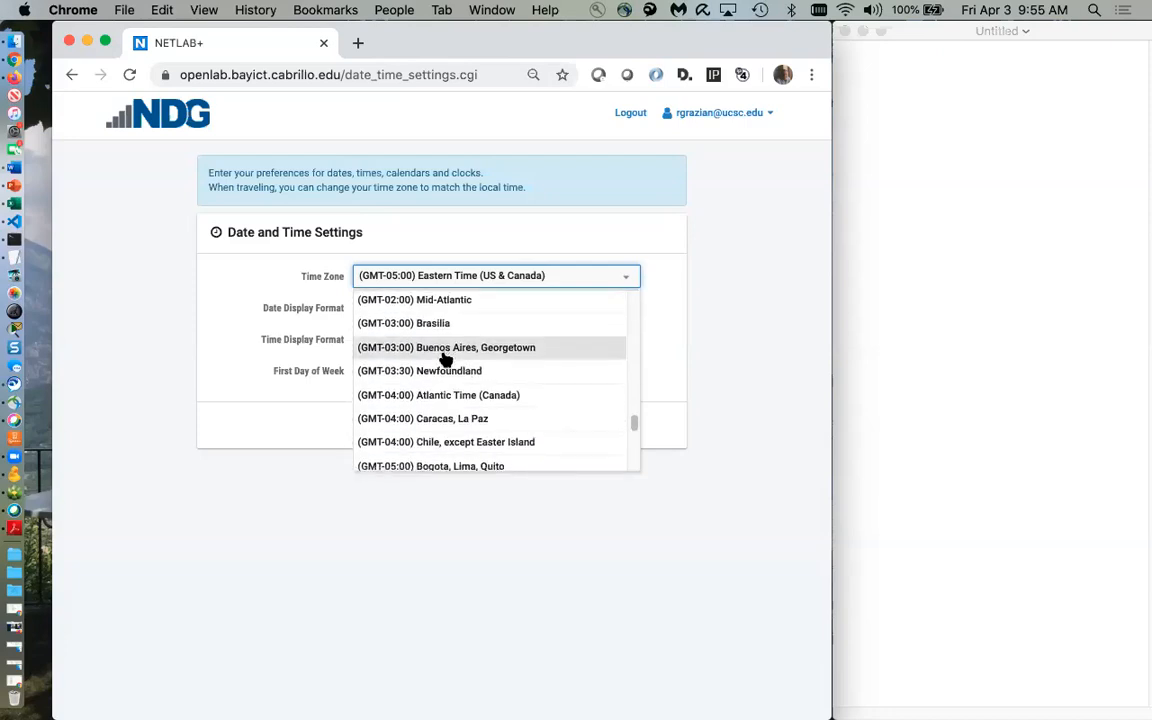
{"action": "scroll", "coordinate": [445, 360], "scroll_direction": "down", "scroll_amount": 3}
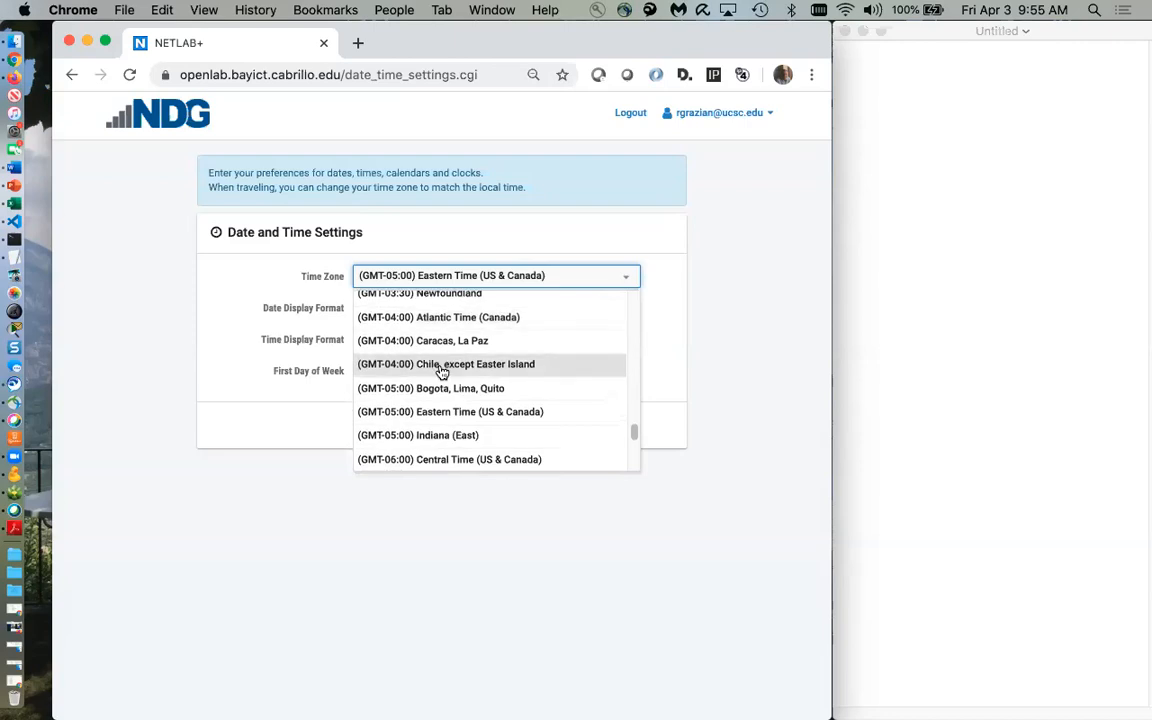
{"action": "scroll", "coordinate": [442, 371], "scroll_direction": "down", "scroll_amount": 5}
{"action": "scroll", "coordinate": [442, 371], "scroll_direction": "down", "scroll_amount": 5}
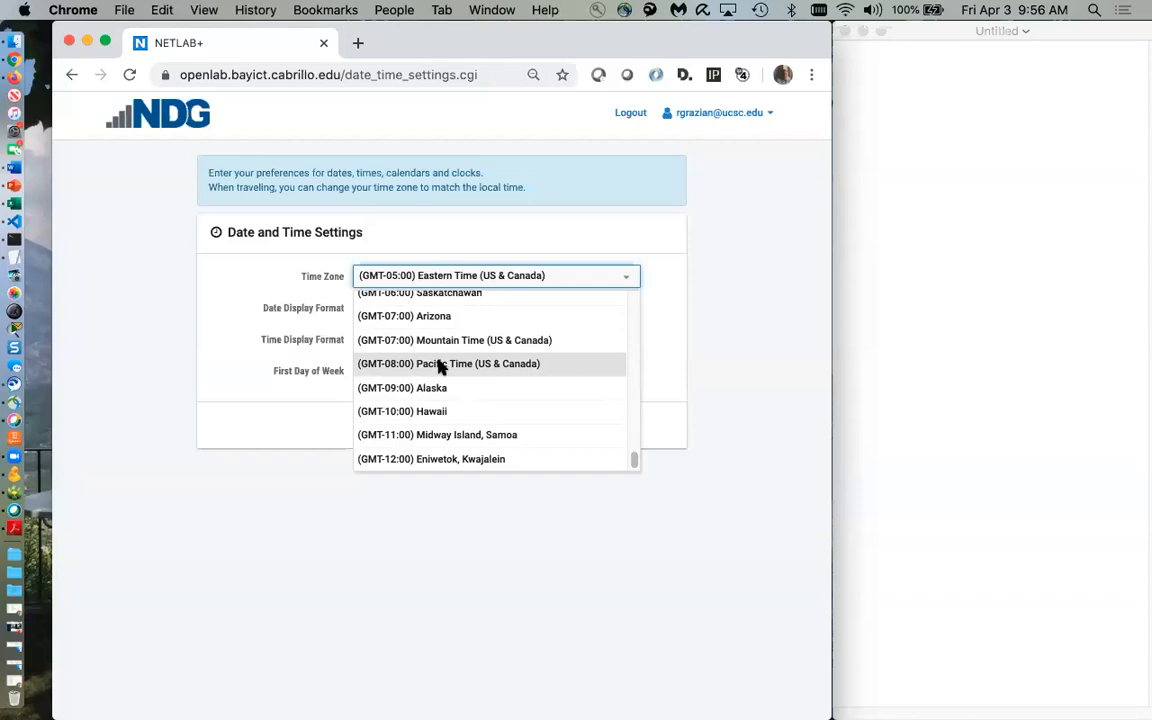
{"action": "left_click", "coordinate": [440, 368]}
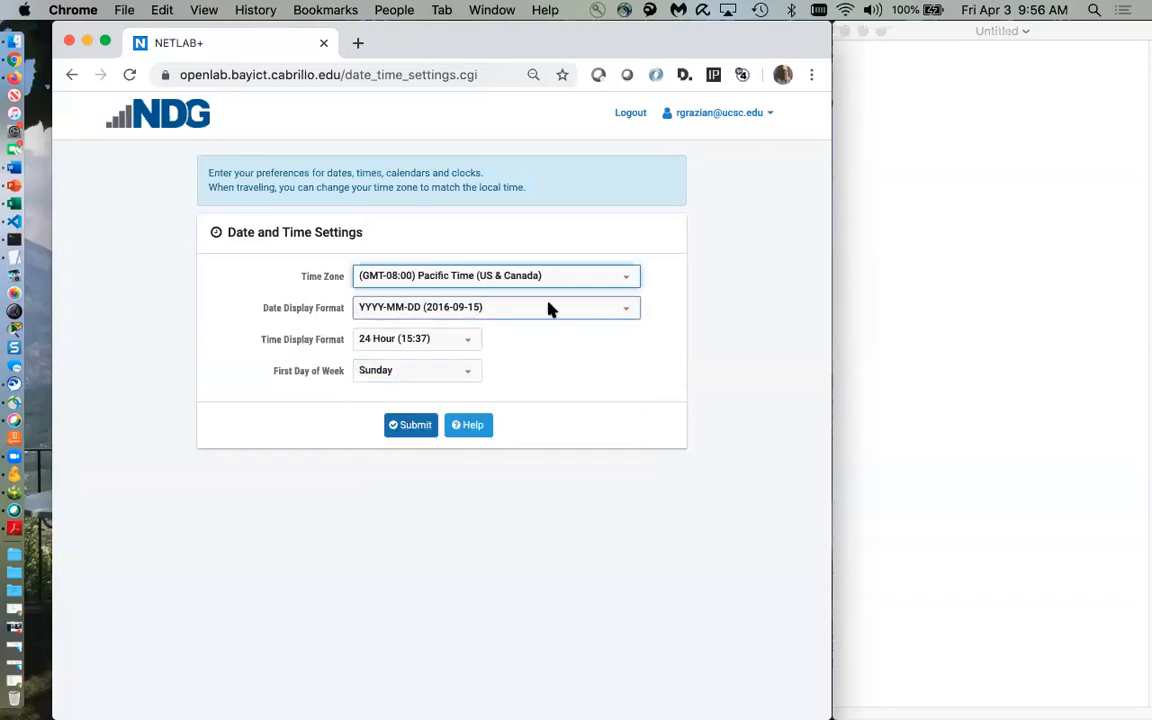
Choose MM/DD/YYYY date format, keep 24 Hour time, and submit the settings
{"action": "left_click", "coordinate": [630, 313]}
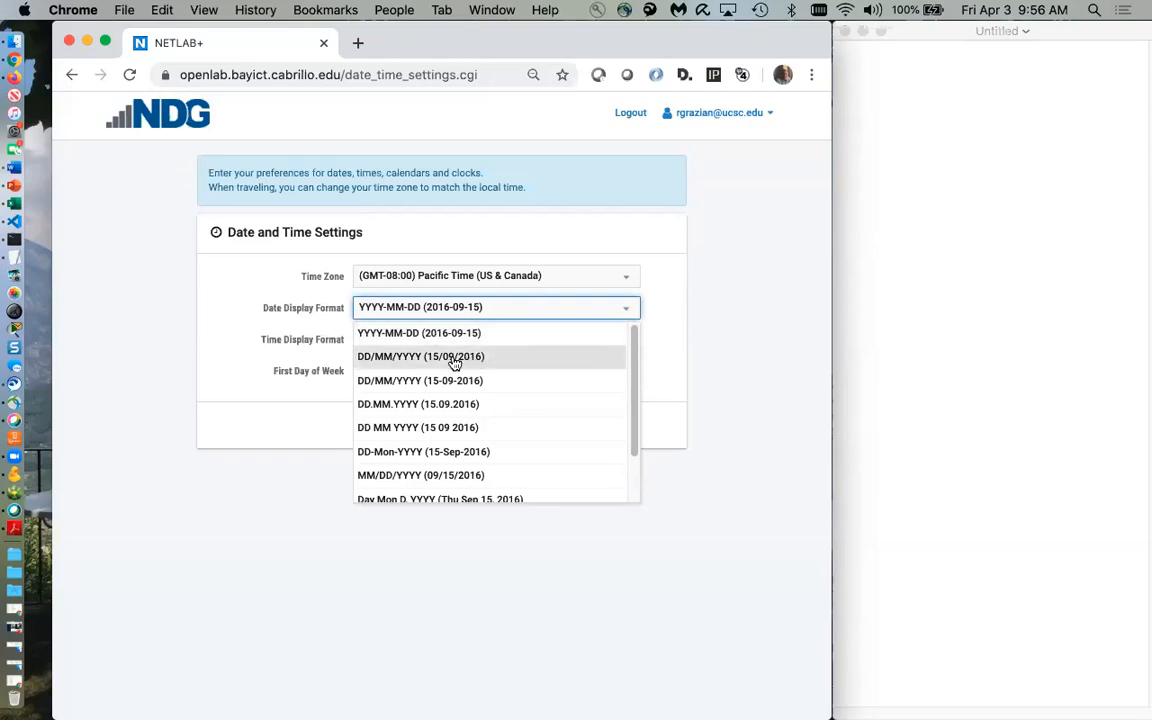
{"action": "scroll", "coordinate": [452, 415], "scroll_direction": "down", "scroll_amount": 1}
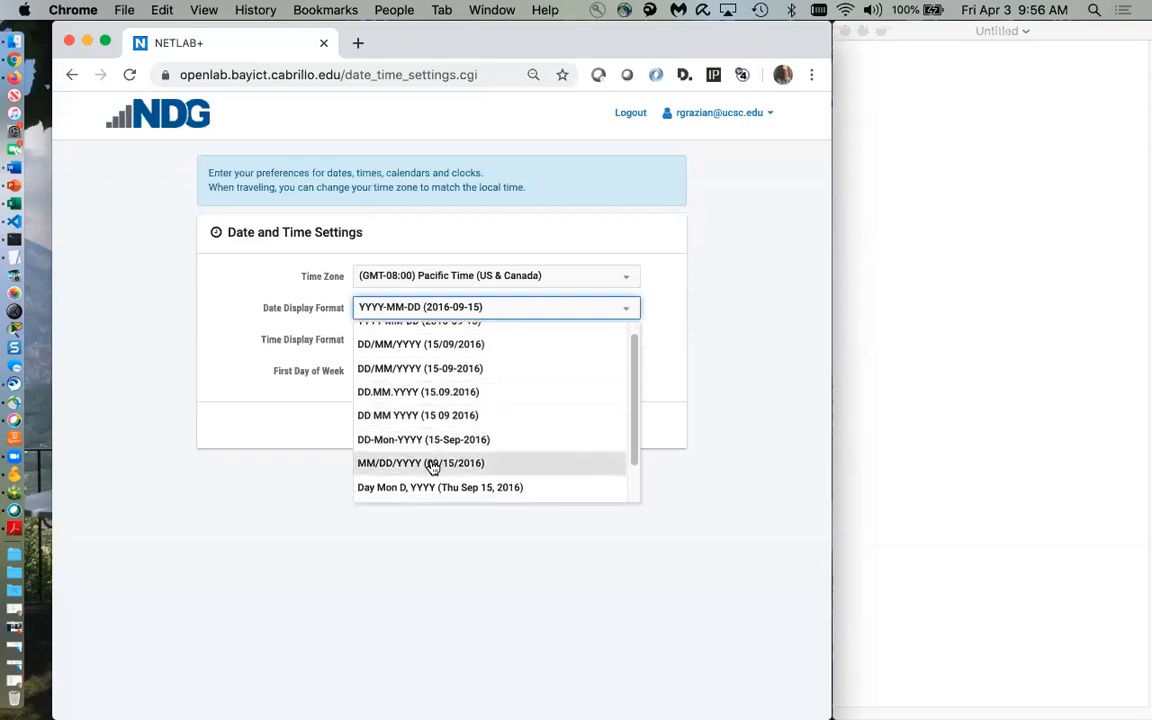
{"action": "left_click", "coordinate": [432, 467]}
{"action": "left_click", "coordinate": [469, 343]}
{"action": "left_click", "coordinate": [443, 366]}
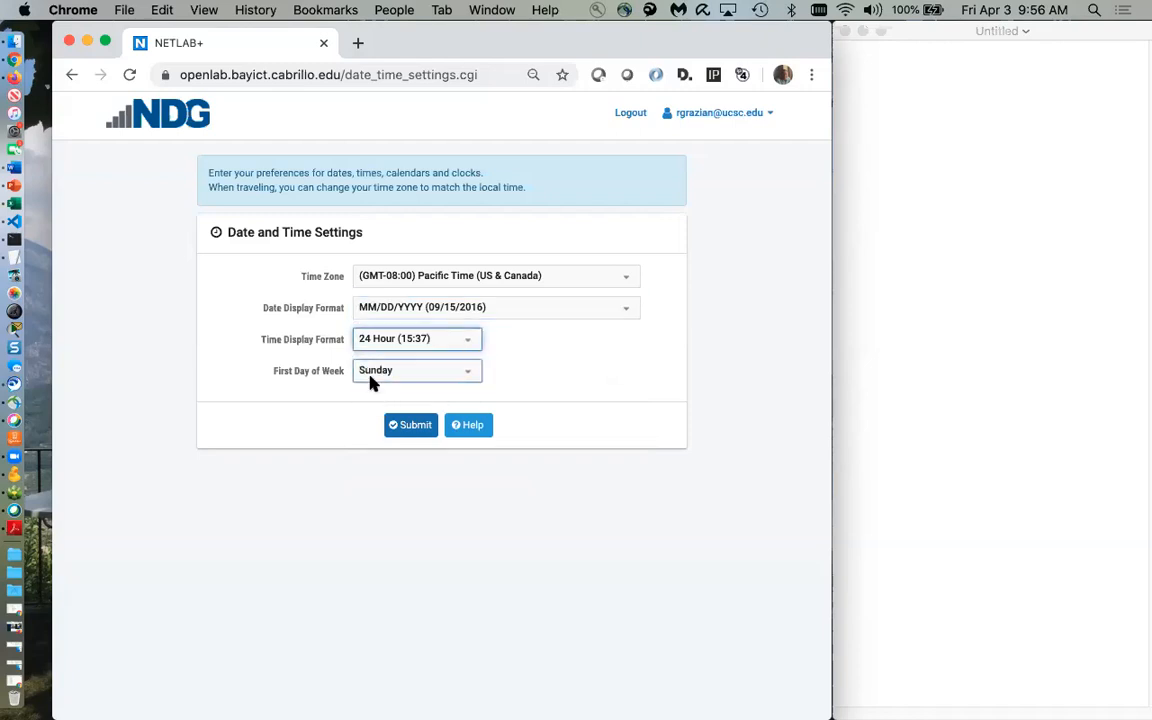
{"action": "left_click", "coordinate": [409, 434]}
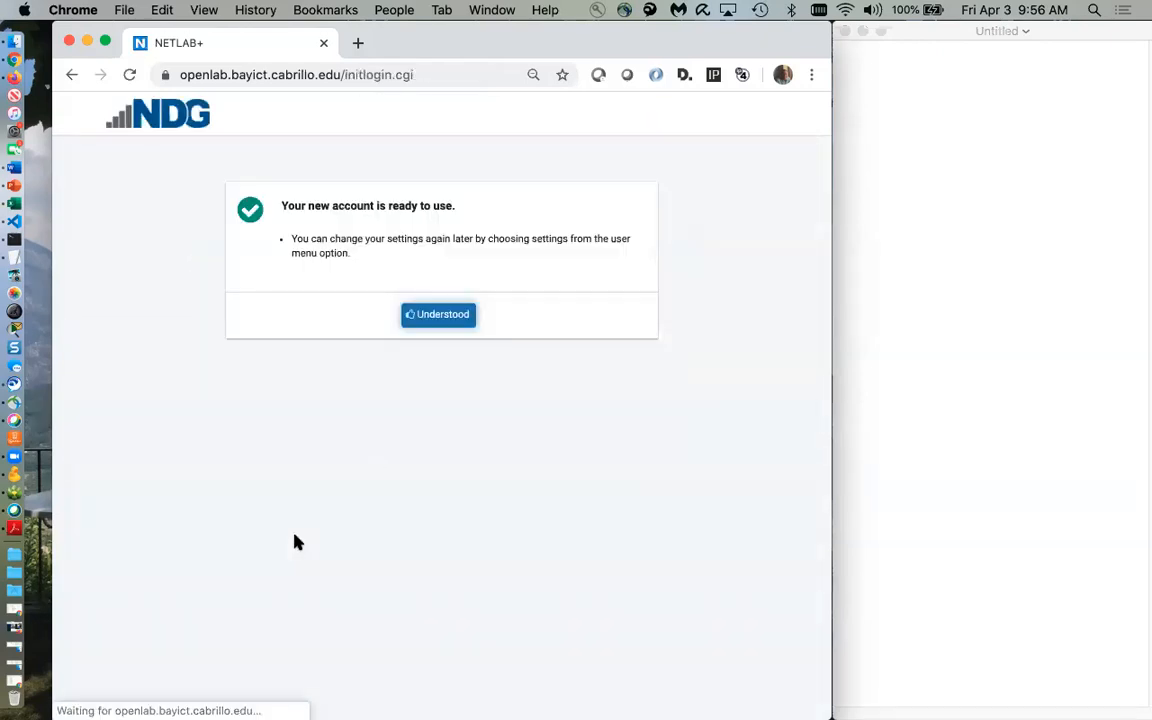
Acknowledge the ready account, check the user menu, and show New Lab Reservation options
{"action": "left_click", "coordinate": [440, 325]}
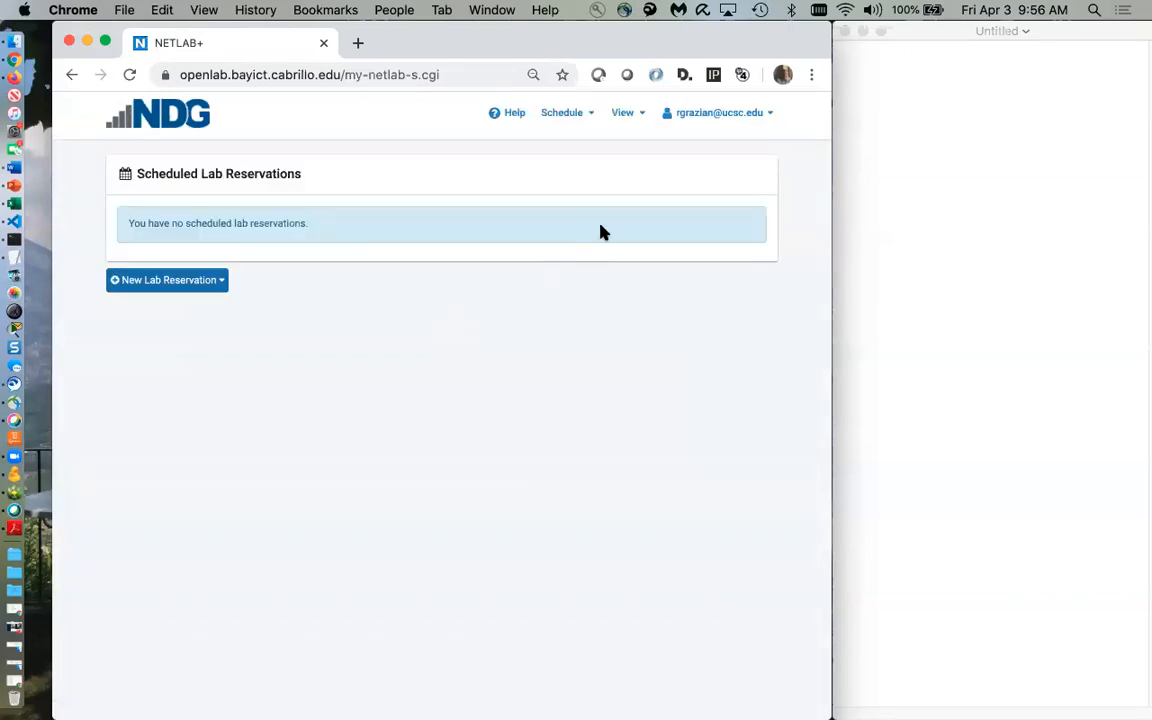
{"action": "left_click", "coordinate": [768, 115]}
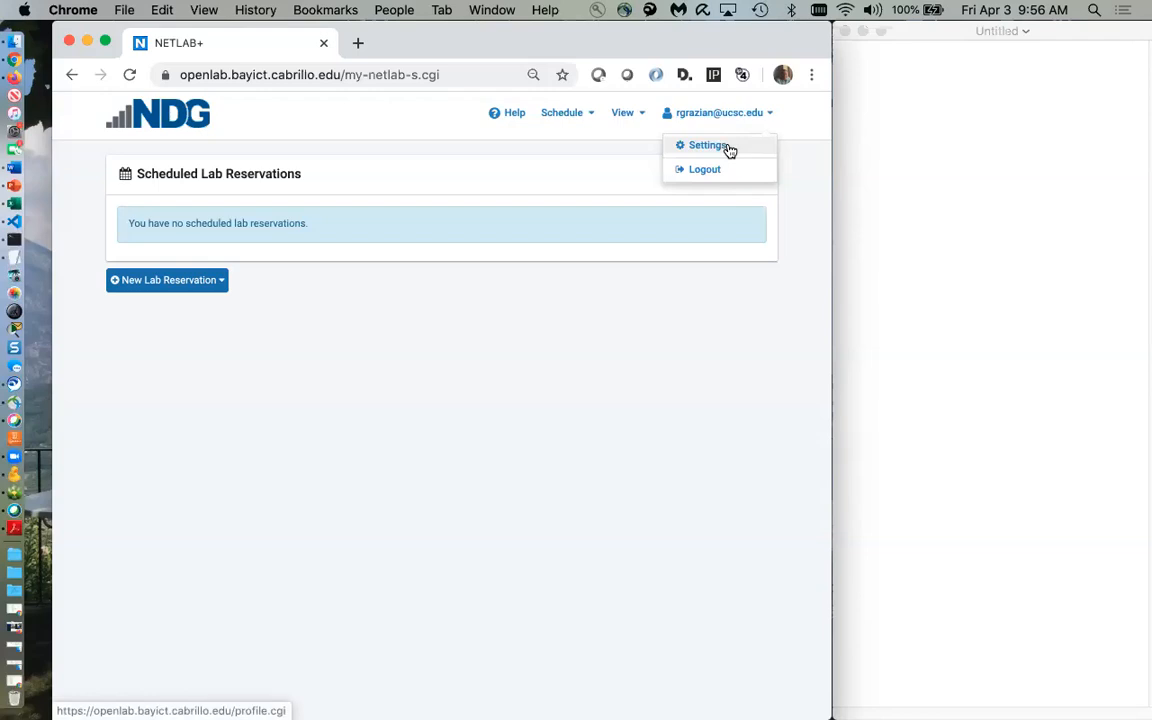
{"action": "left_click", "coordinate": [493, 432]}
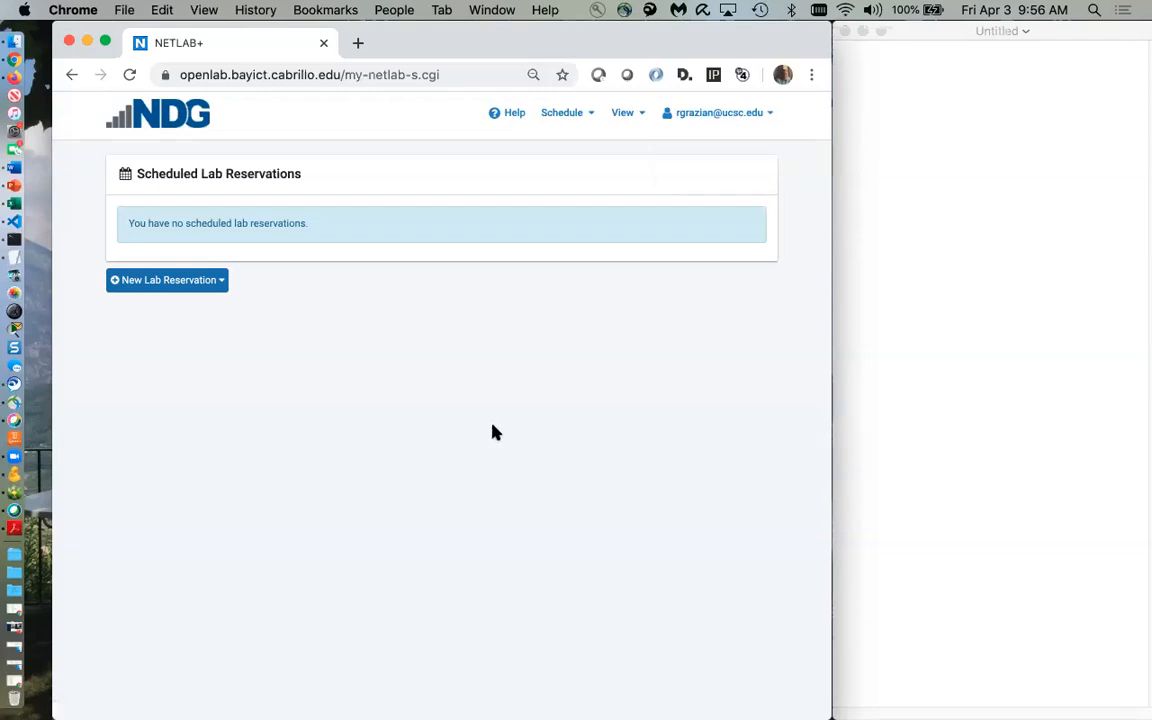
{"action": "left_click", "coordinate": [190, 284]}
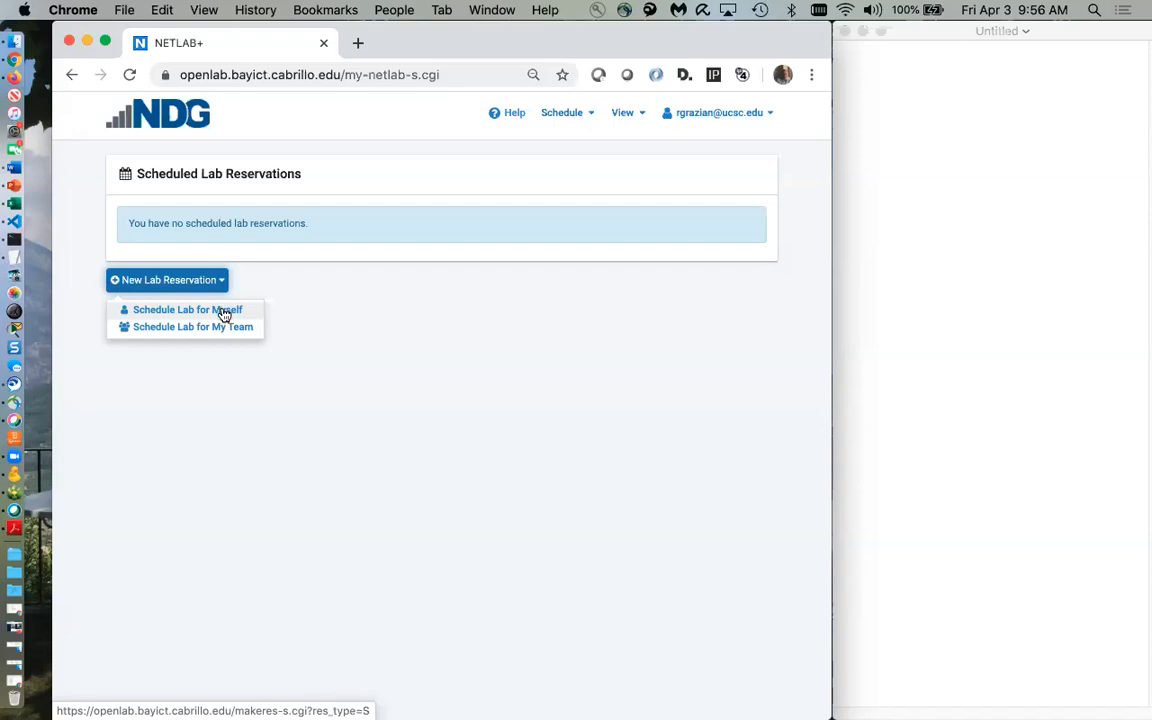
Schedule a lab for yourself in the CSE 151L - Spring 2020 class
{"action": "left_click", "coordinate": [222, 312]}
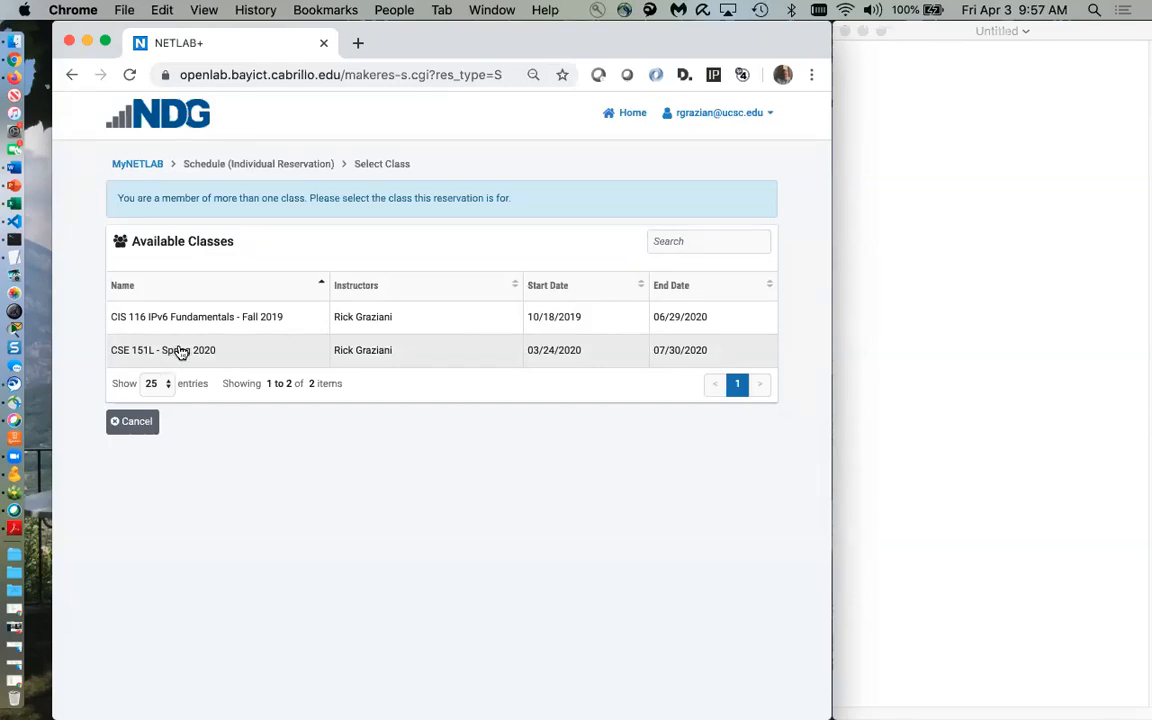
{"action": "left_click", "coordinate": [181, 351]}
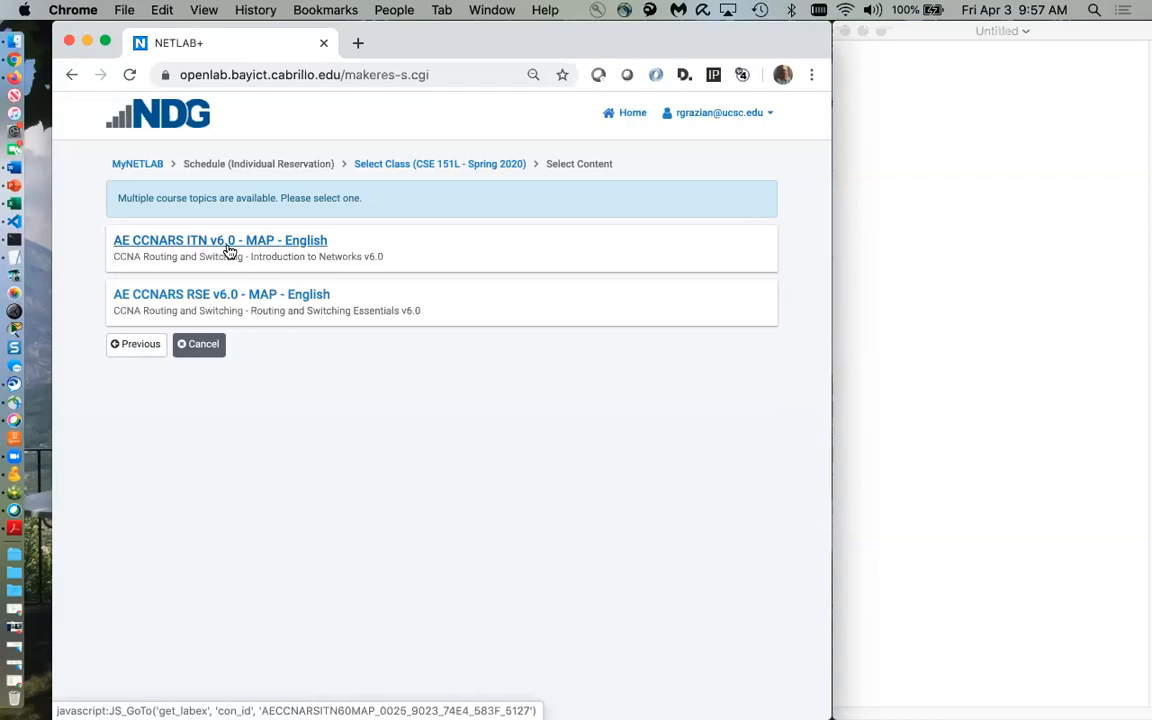
Open the AE CCNARS ITN v6.0 lab list and preview the 6.5.1.2 lab topology
{"action": "left_click", "coordinate": [312, 244]}
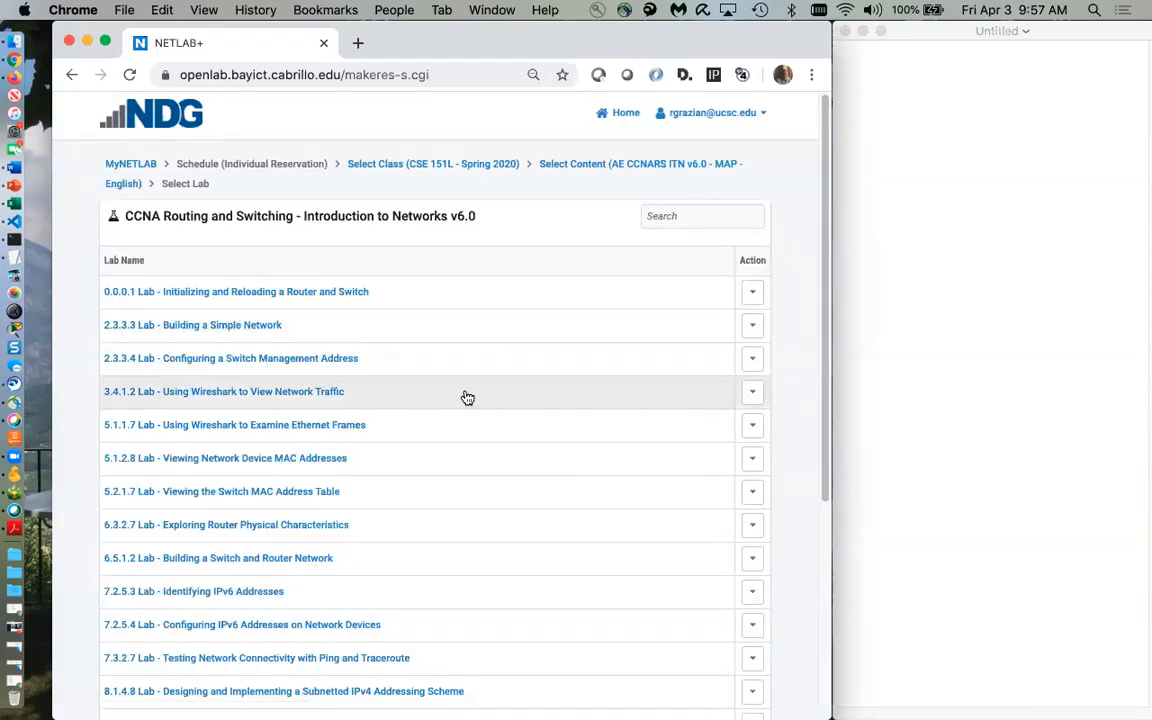
{"action": "scroll", "coordinate": [467, 398], "scroll_direction": "down", "scroll_amount": 2}
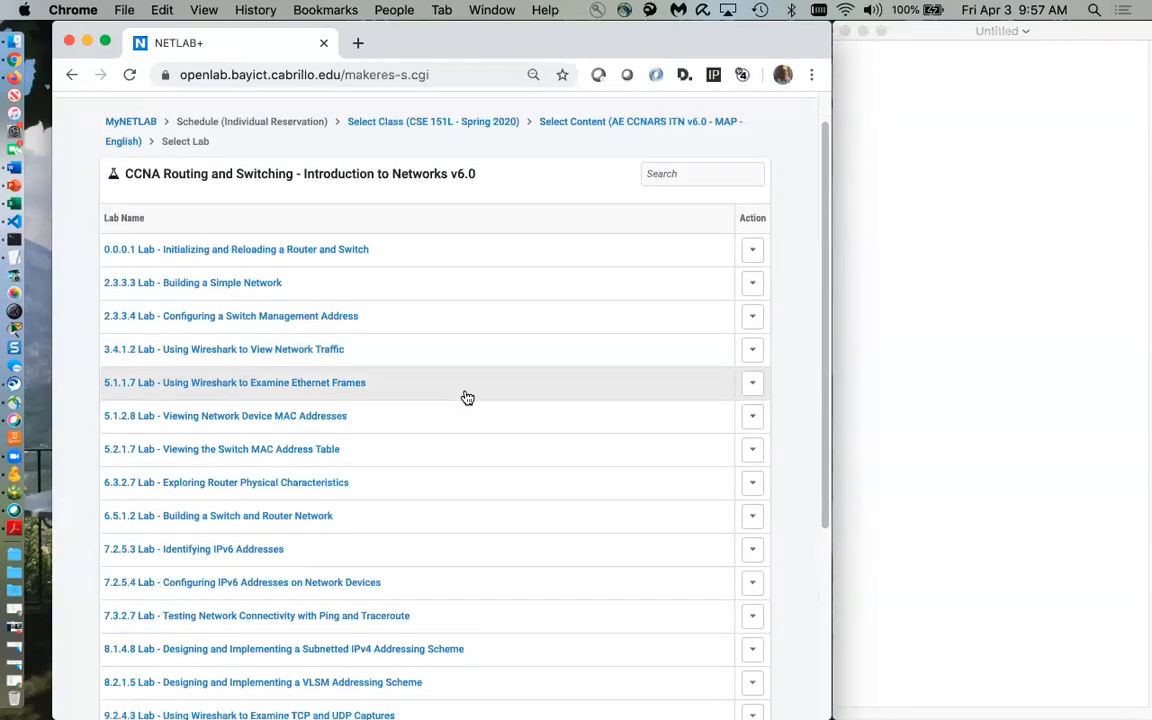
{"action": "scroll", "coordinate": [467, 398], "scroll_direction": "down", "scroll_amount": 1}
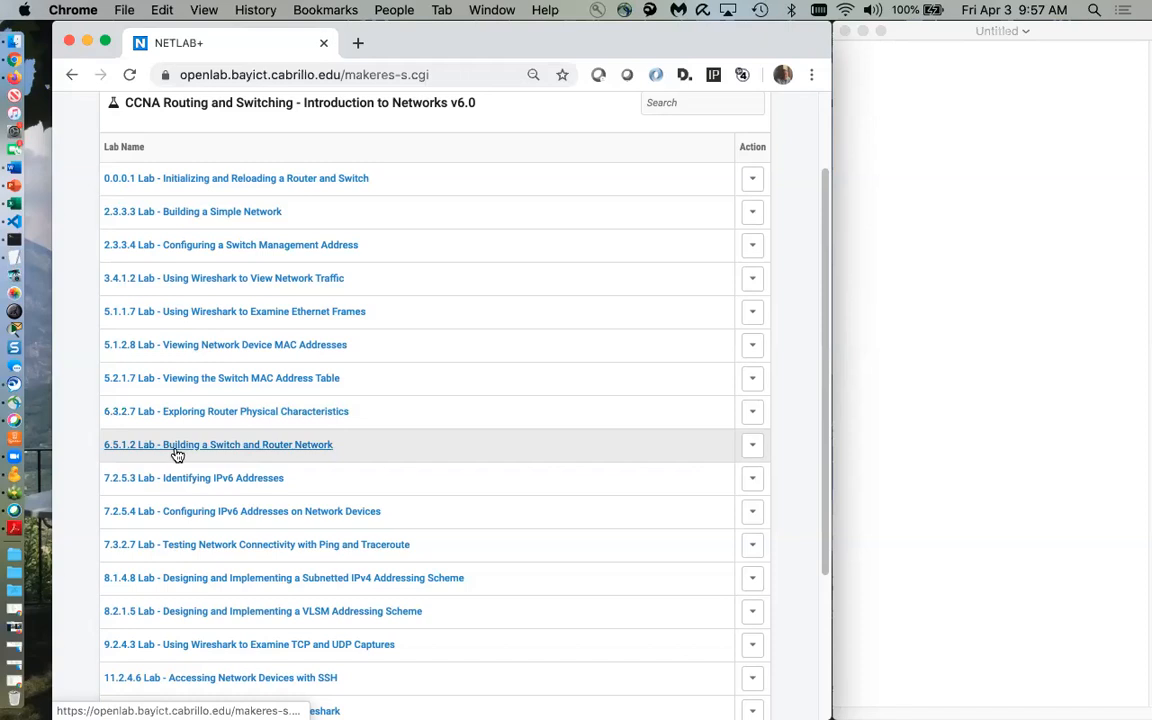
{"action": "left_click", "coordinate": [753, 448]}
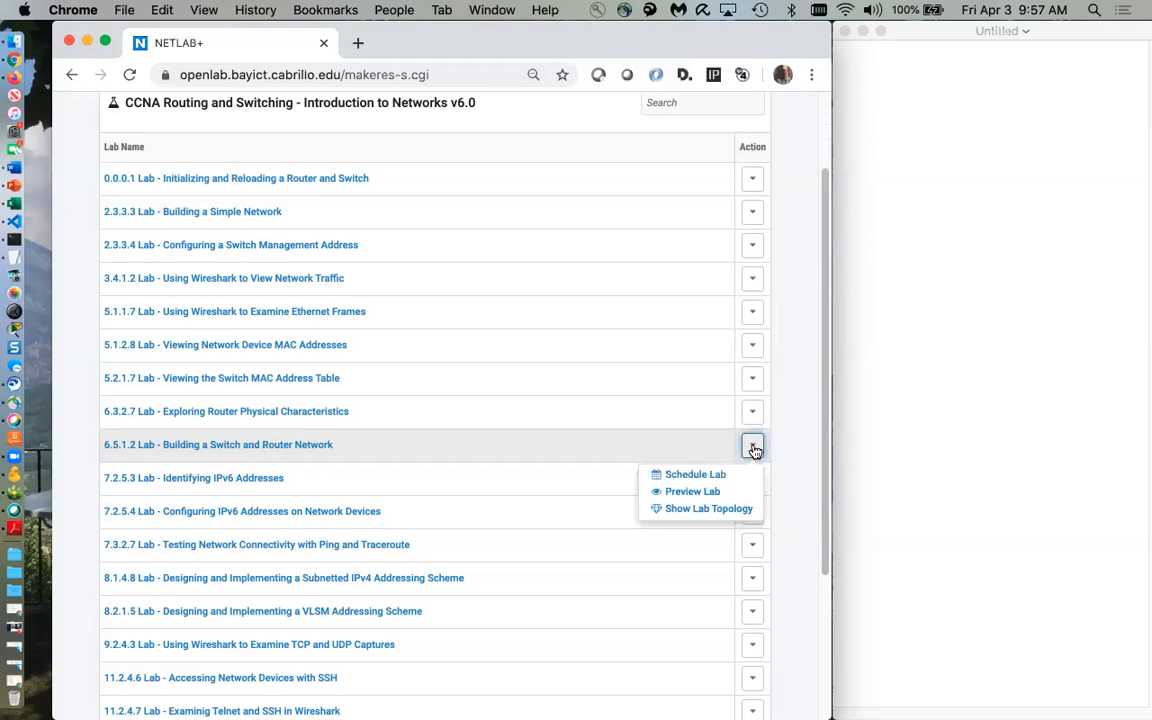
{"action": "left_click", "coordinate": [730, 510]}
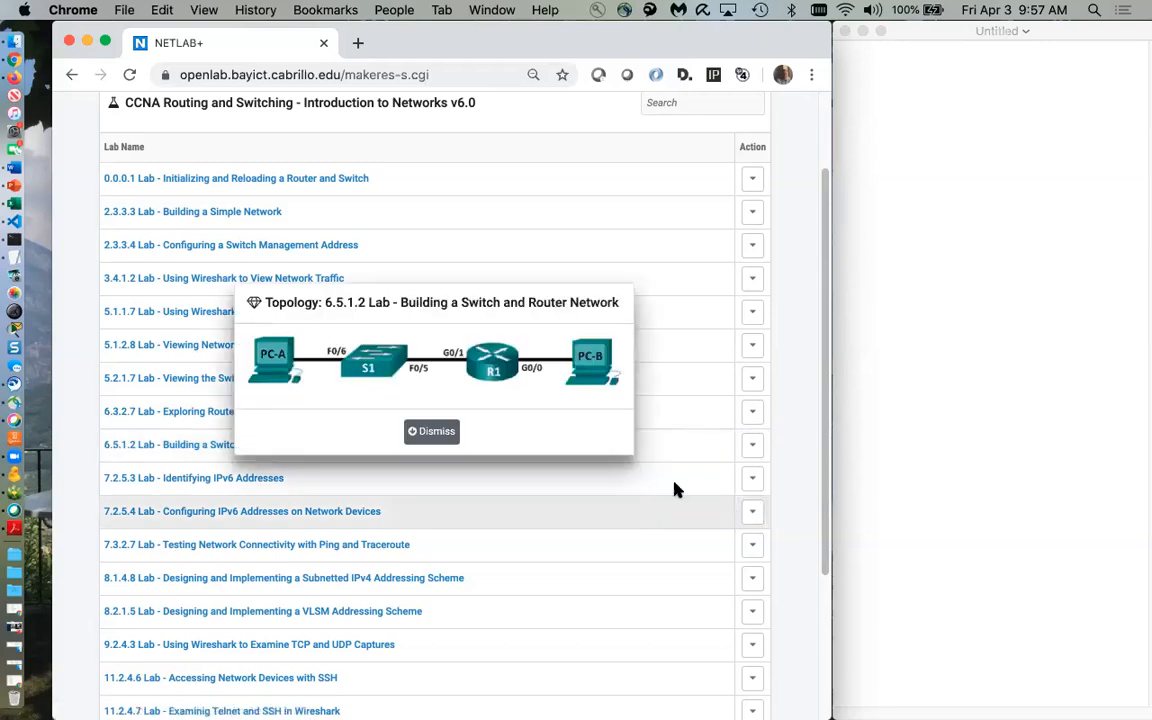
{"action": "left_click", "coordinate": [435, 432]}
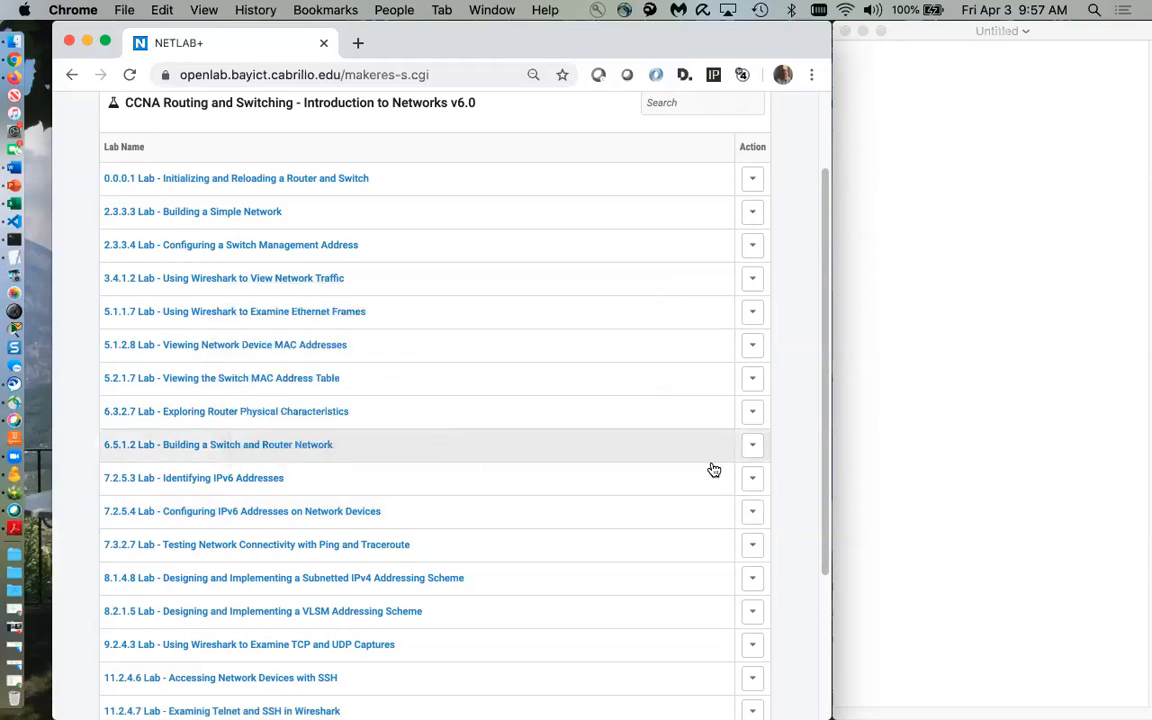
{"action": "left_click", "coordinate": [752, 448]}
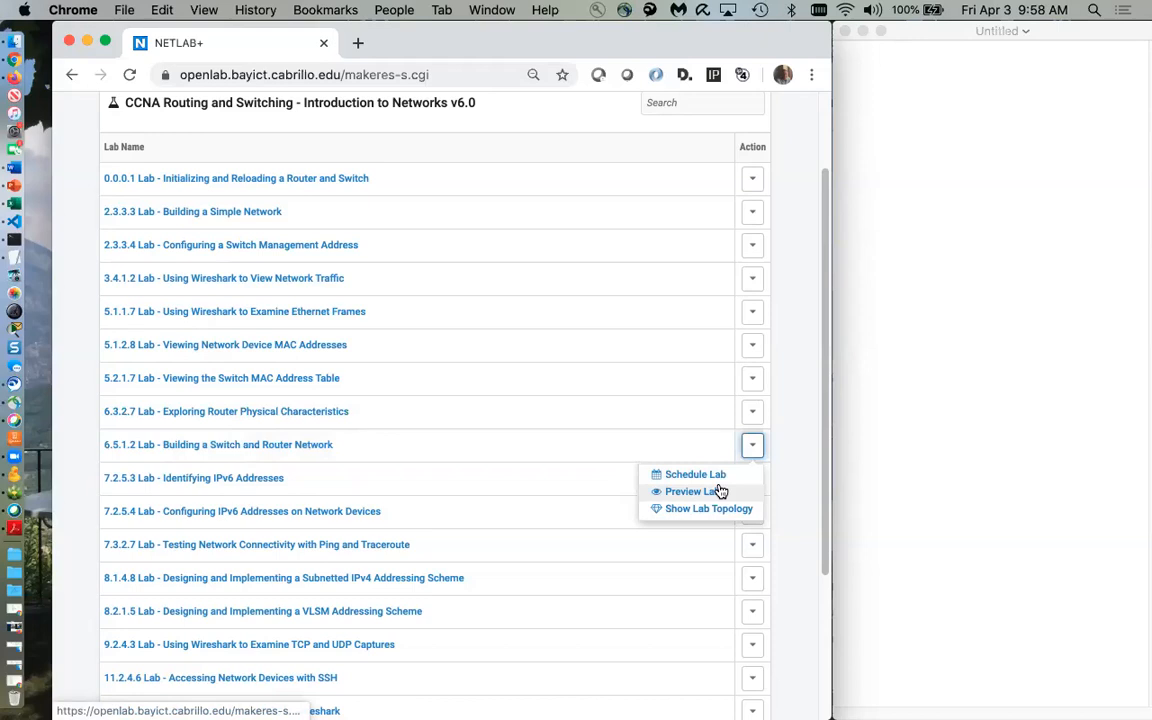
Pick lab 6.5.1.2 and take the 10:00 April 3 slot on Cisco_Map_Pod_8
{"action": "left_click", "coordinate": [281, 449]}
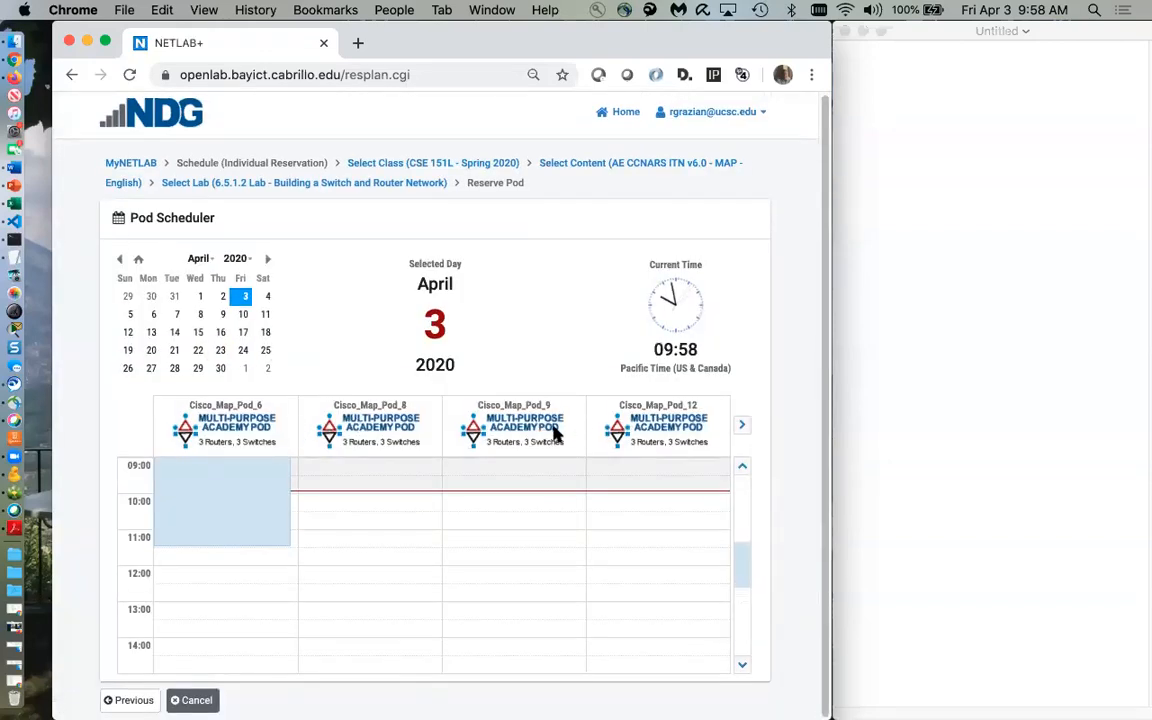
{"action": "scroll", "coordinate": [222, 510], "scroll_direction": "up", "scroll_amount": 1}
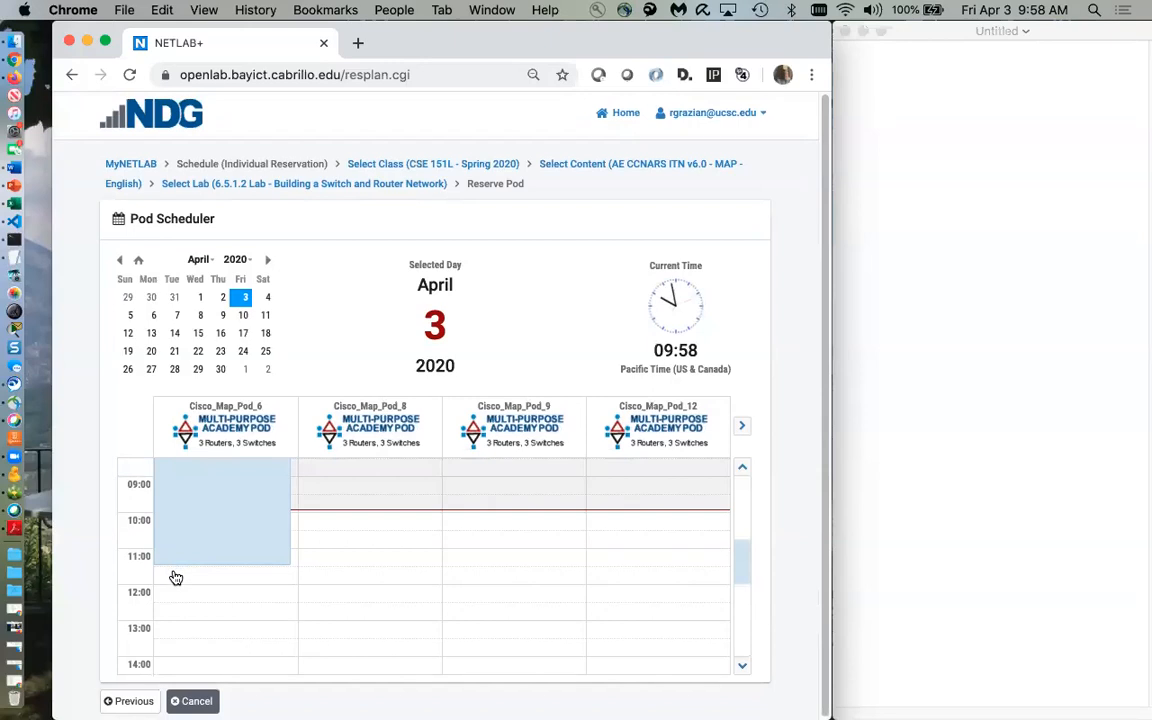
{"action": "left_click", "coordinate": [307, 516]}
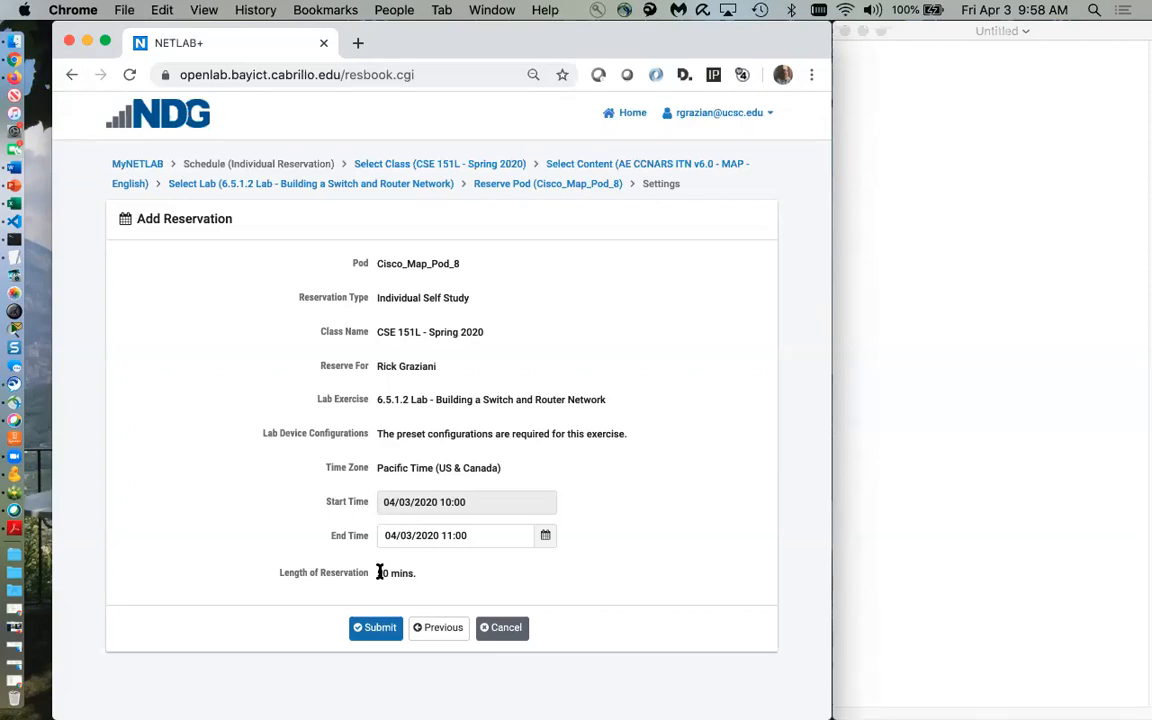
Extend the reservation end time to 11:30, submit it, and confirm
{"action": "left_click", "coordinate": [547, 537]}
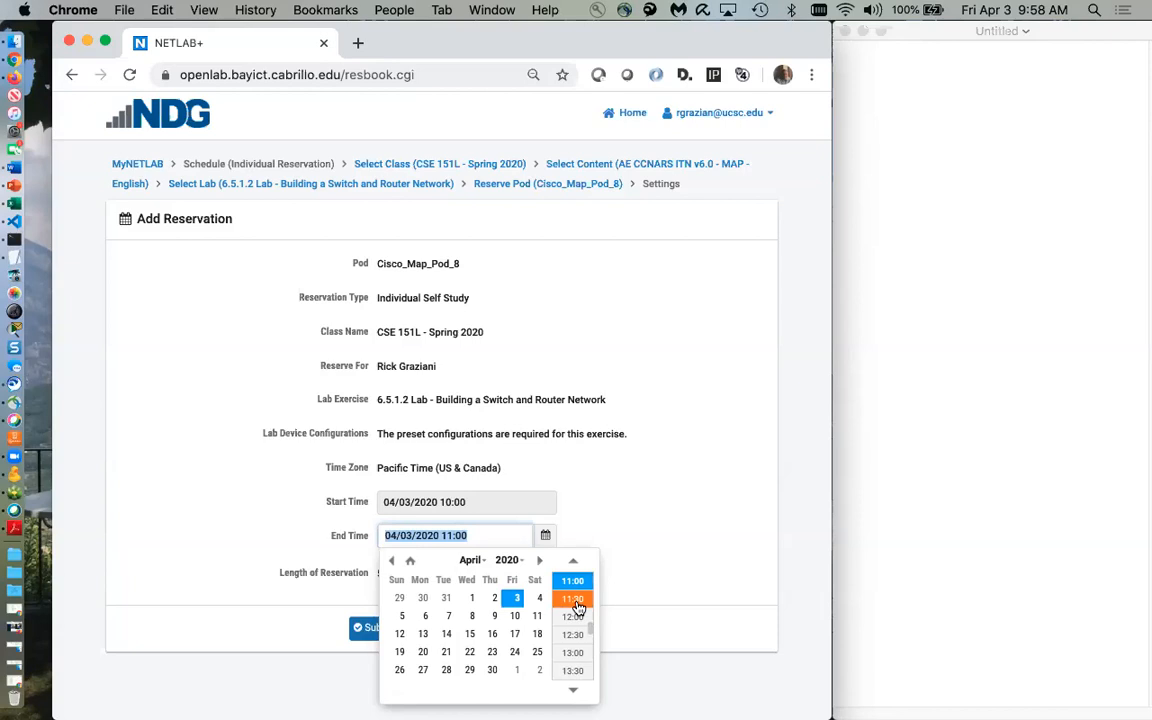
{"action": "left_click", "coordinate": [577, 600]}
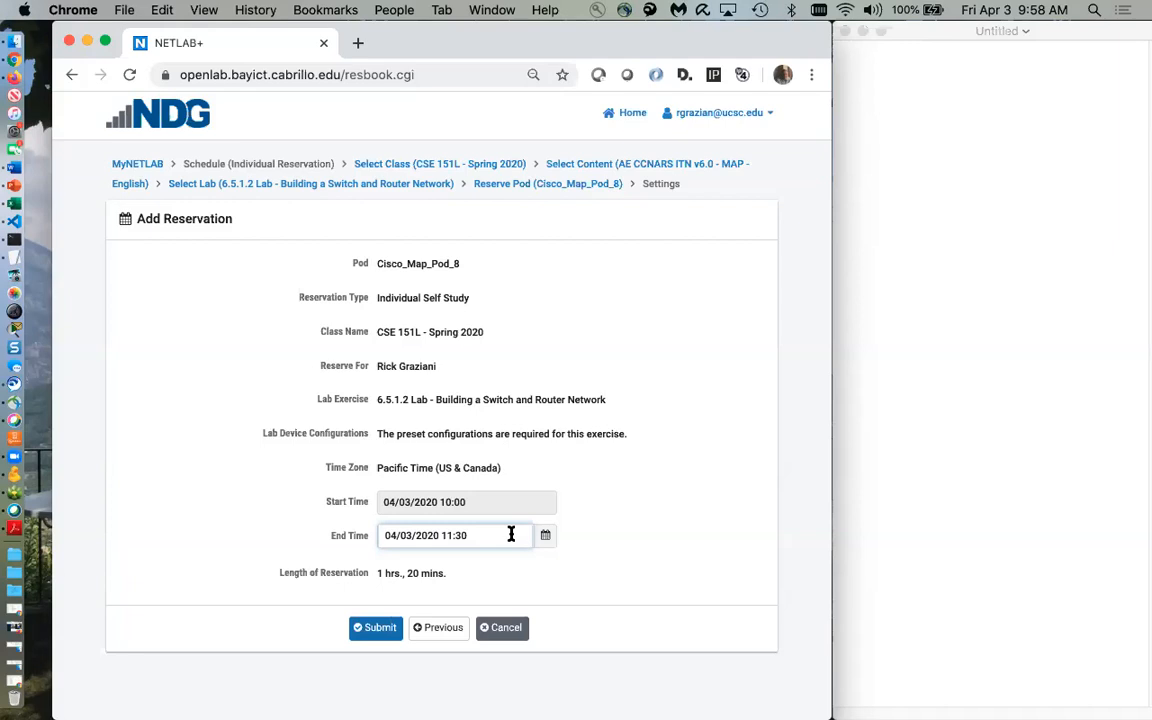
{"action": "left_click", "coordinate": [356, 628]}
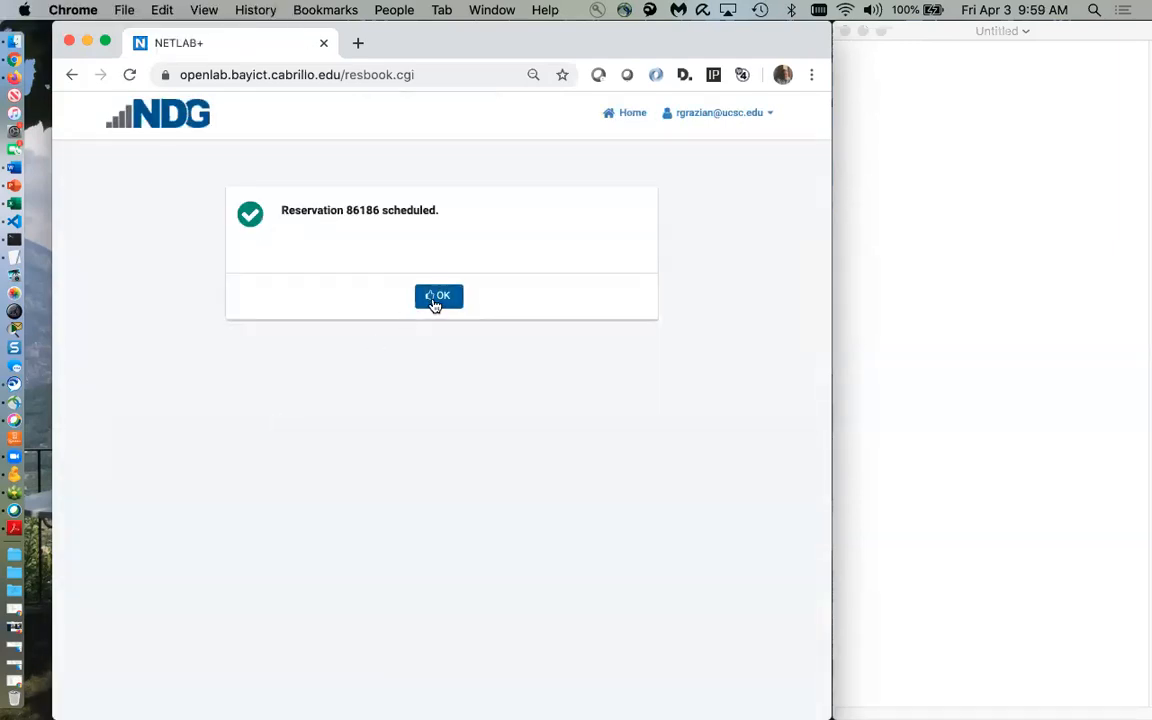
{"action": "left_click", "coordinate": [436, 298]}
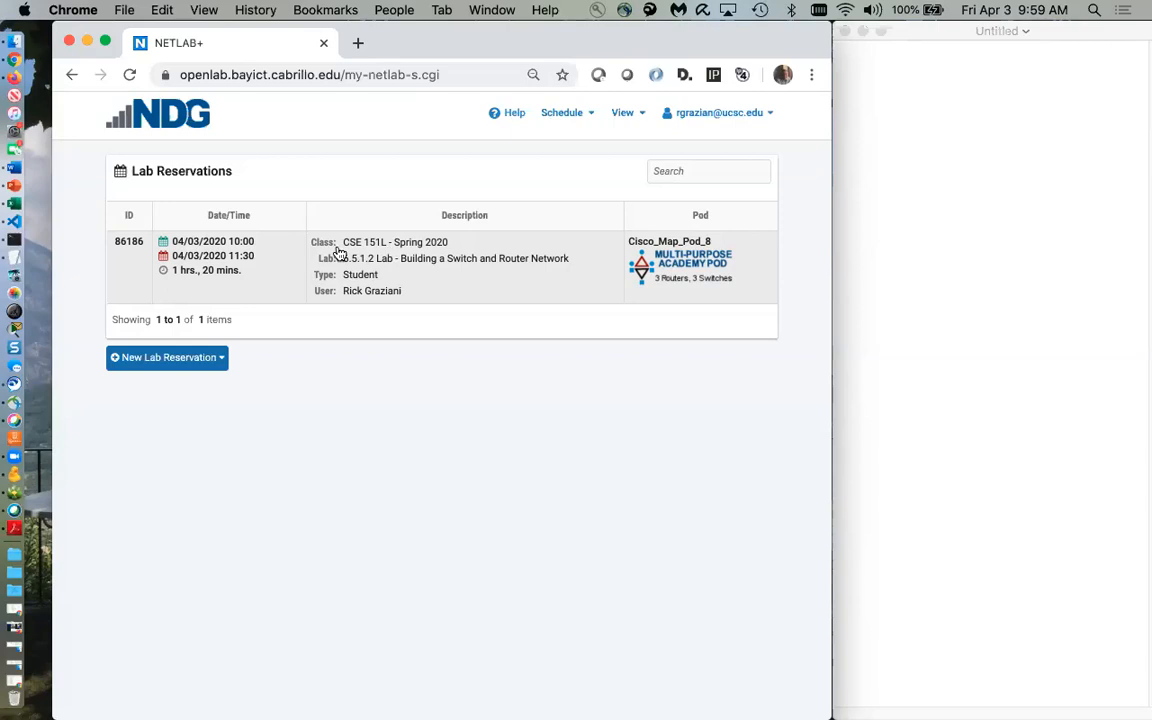
Start another 6.5.1.2 booking via CSE 151L and ITN v6.0, showing April 5, 2020
{"action": "left_click", "coordinate": [169, 362]}
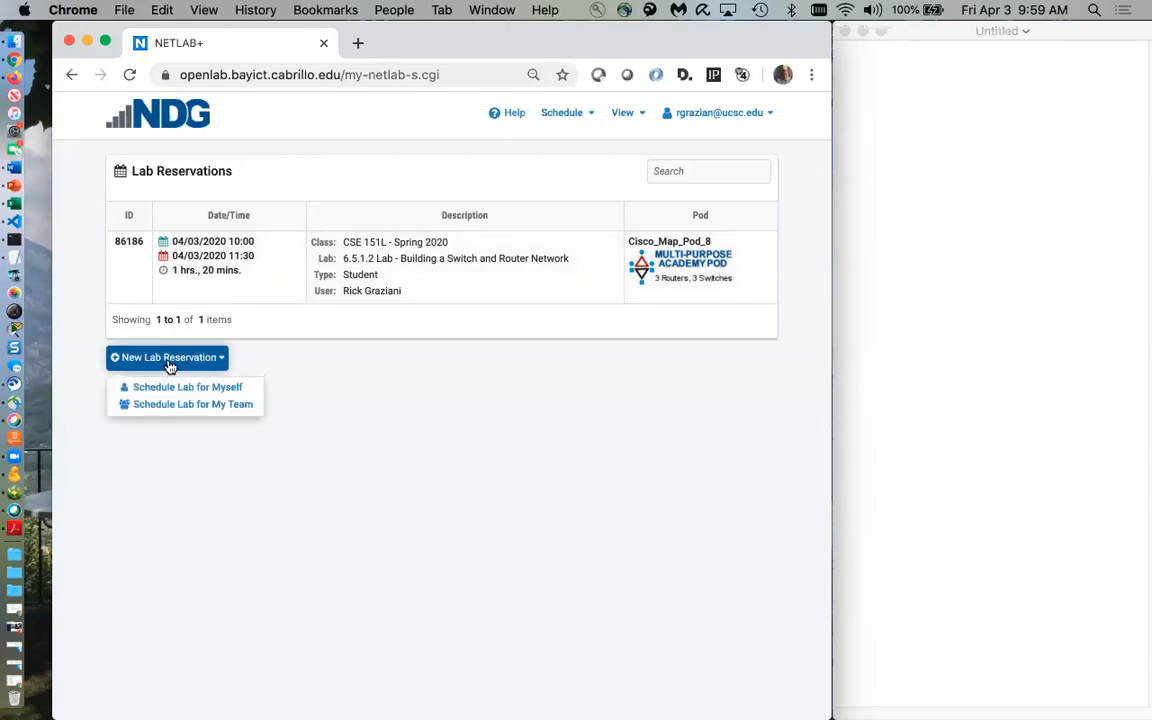
{"action": "left_click", "coordinate": [178, 390]}
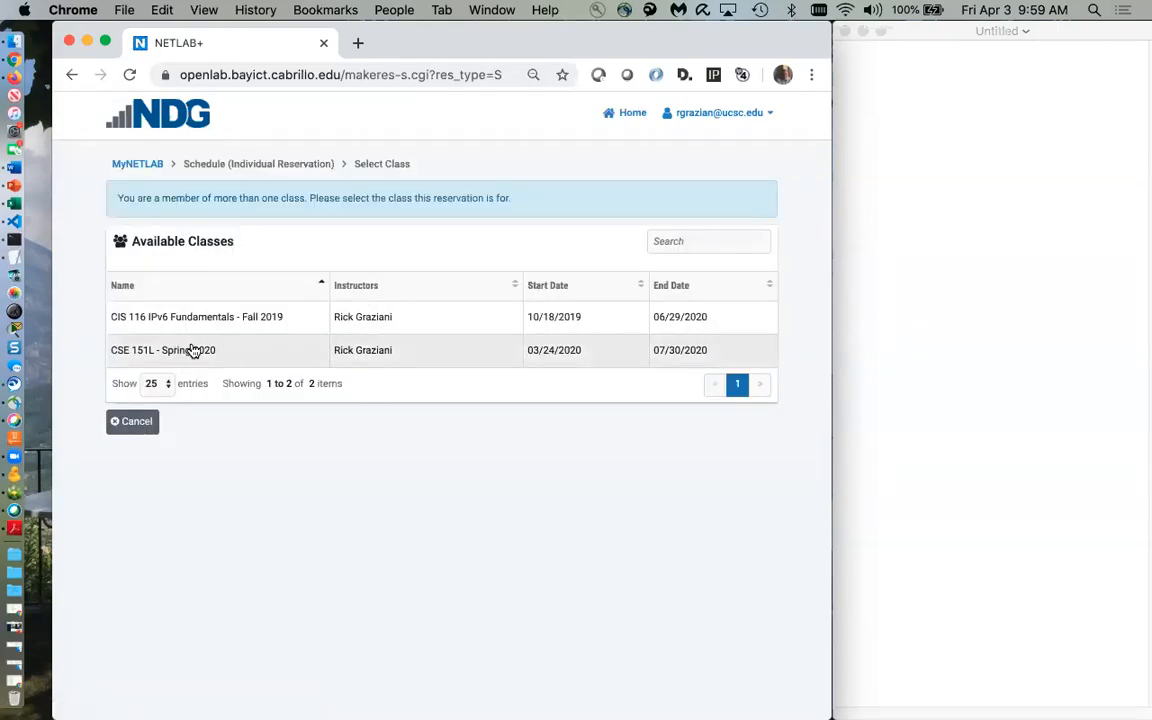
{"action": "left_click", "coordinate": [180, 351]}
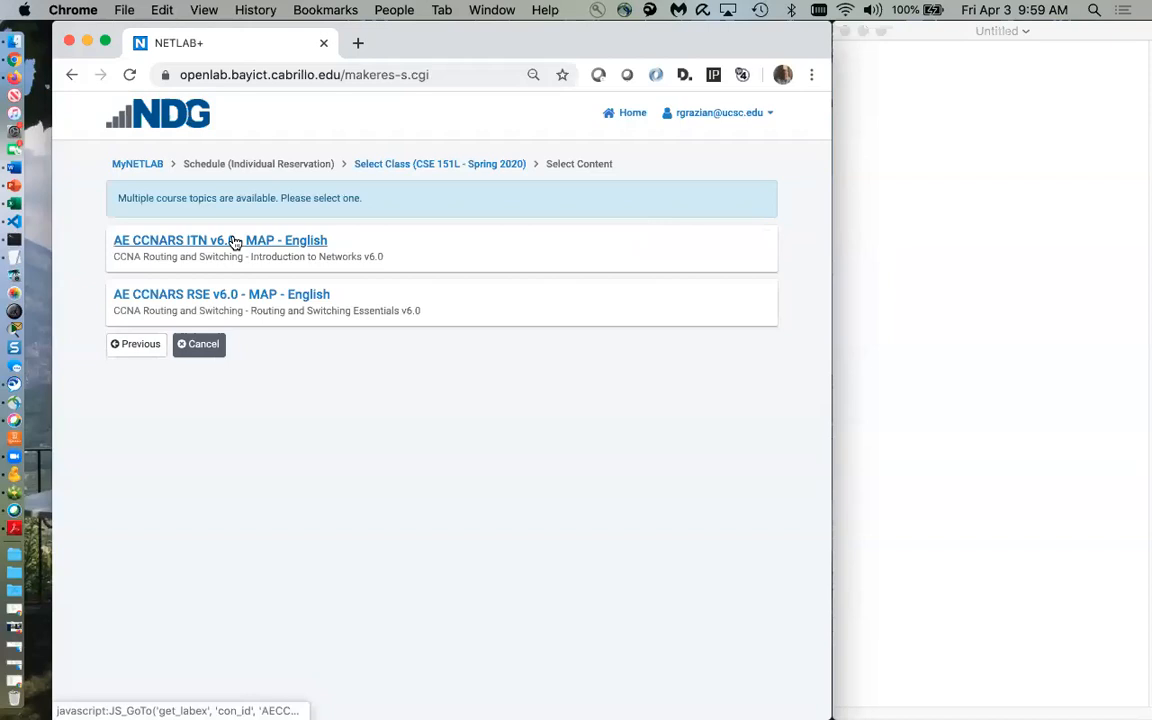
{"action": "left_click", "coordinate": [235, 243]}
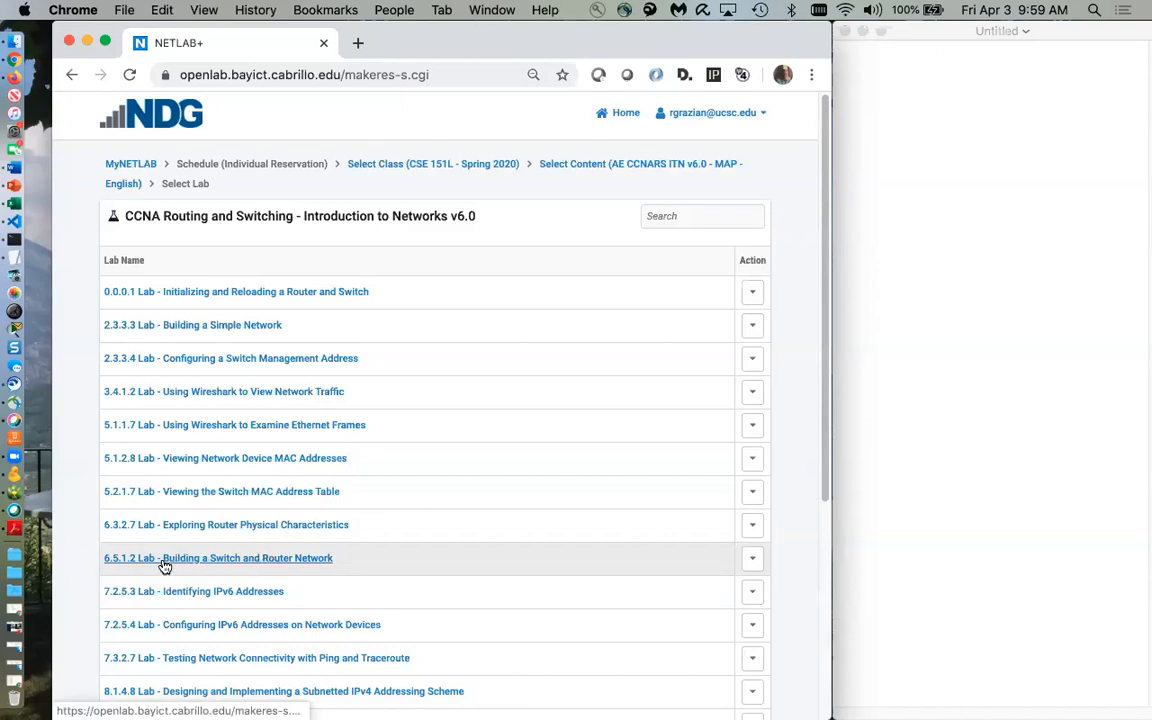
{"action": "left_click", "coordinate": [270, 557]}
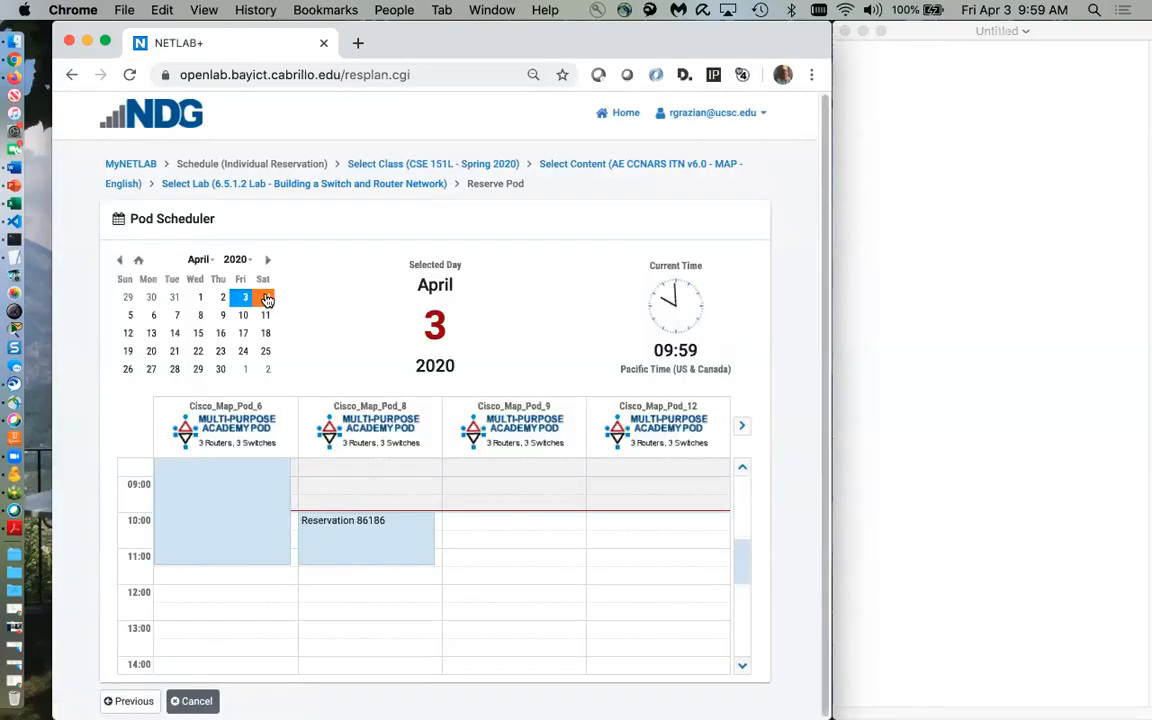
{"action": "left_click", "coordinate": [125, 316]}
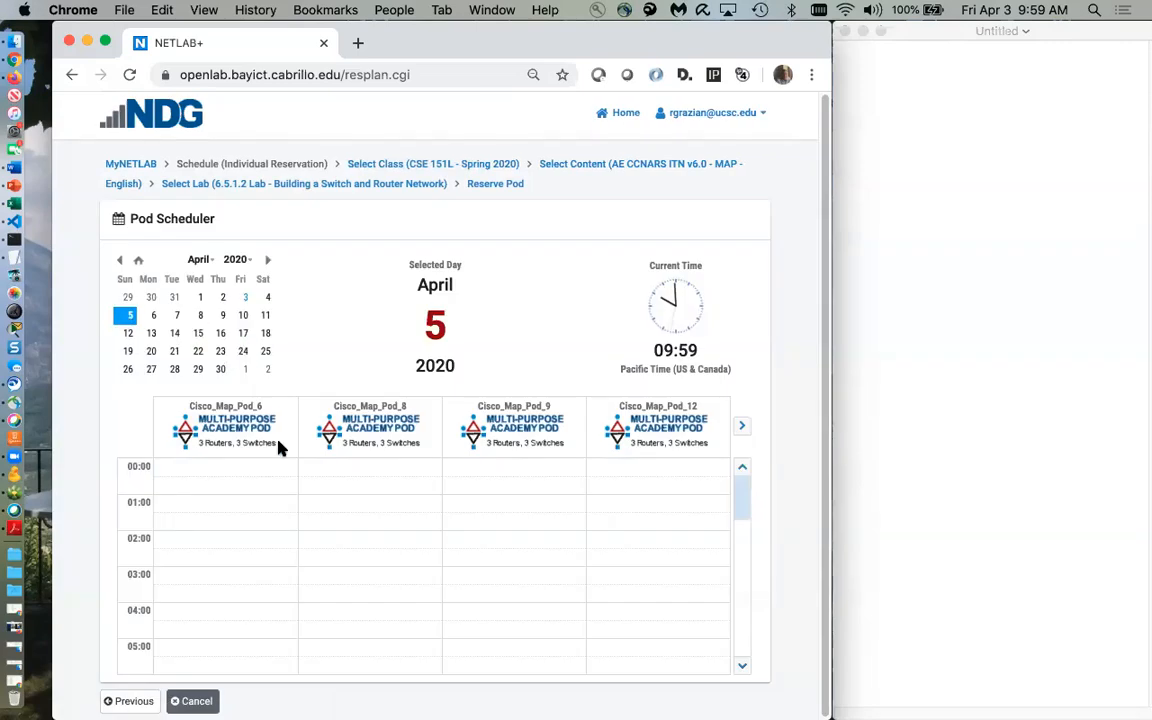
{"action": "scroll", "coordinate": [244, 516], "scroll_direction": "down", "scroll_amount": 3}
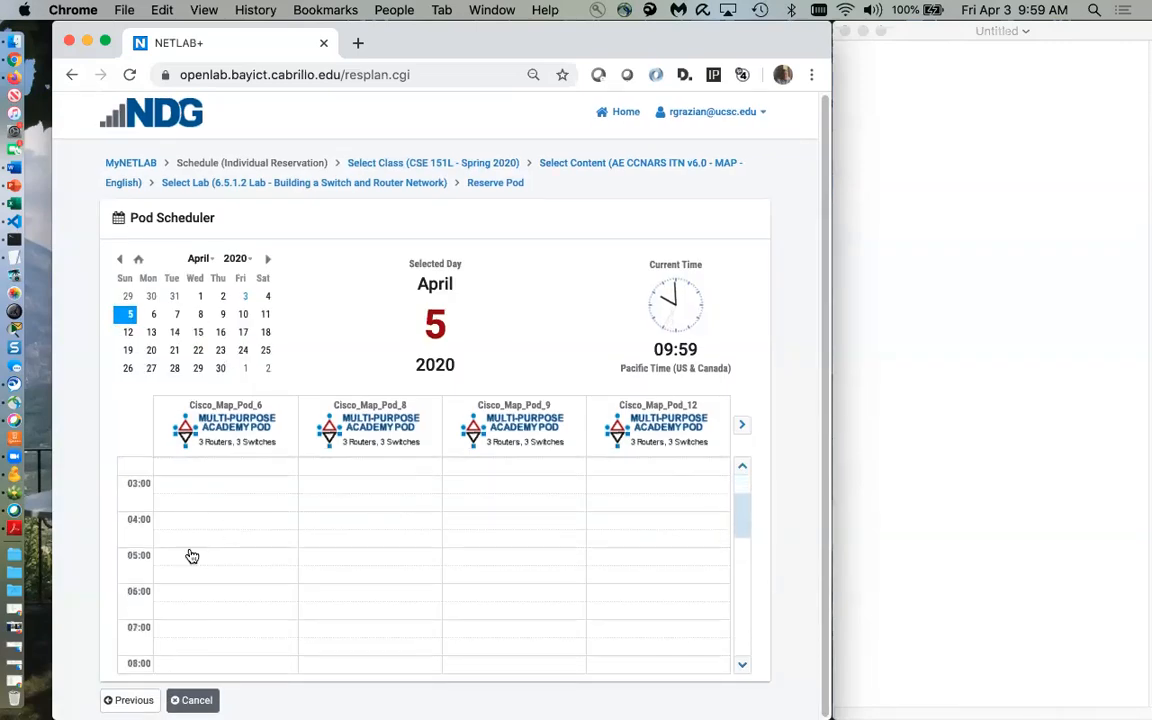
{"action": "scroll", "coordinate": [177, 530], "scroll_direction": "down", "scroll_amount": 1}
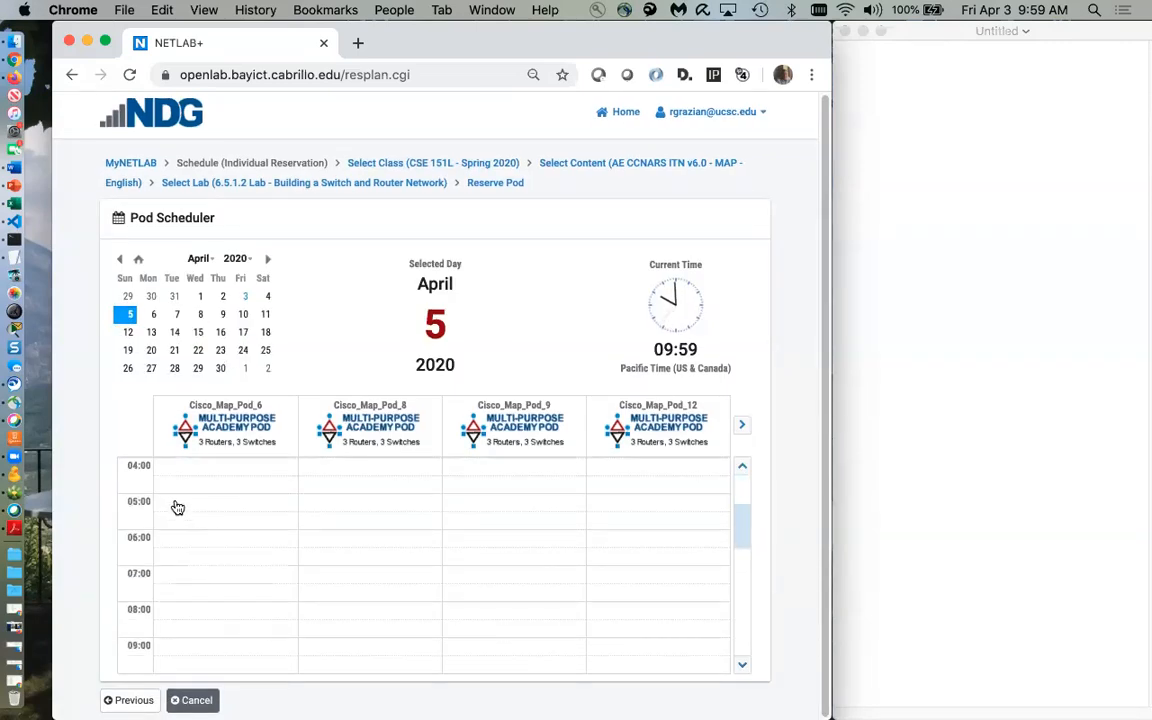
Reserve Cisco_Map_Pod_8 on April 5 from 05:00 to 08:00 and confirm
{"action": "left_click", "coordinate": [317, 506]}
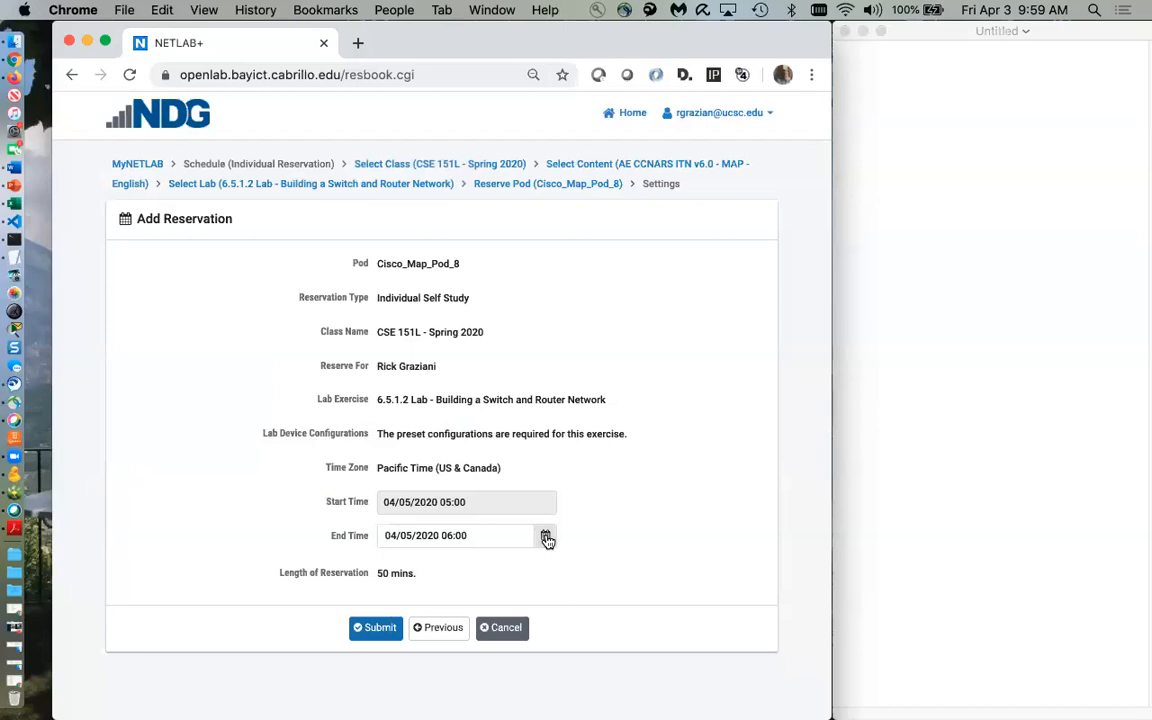
{"action": "left_click", "coordinate": [546, 538]}
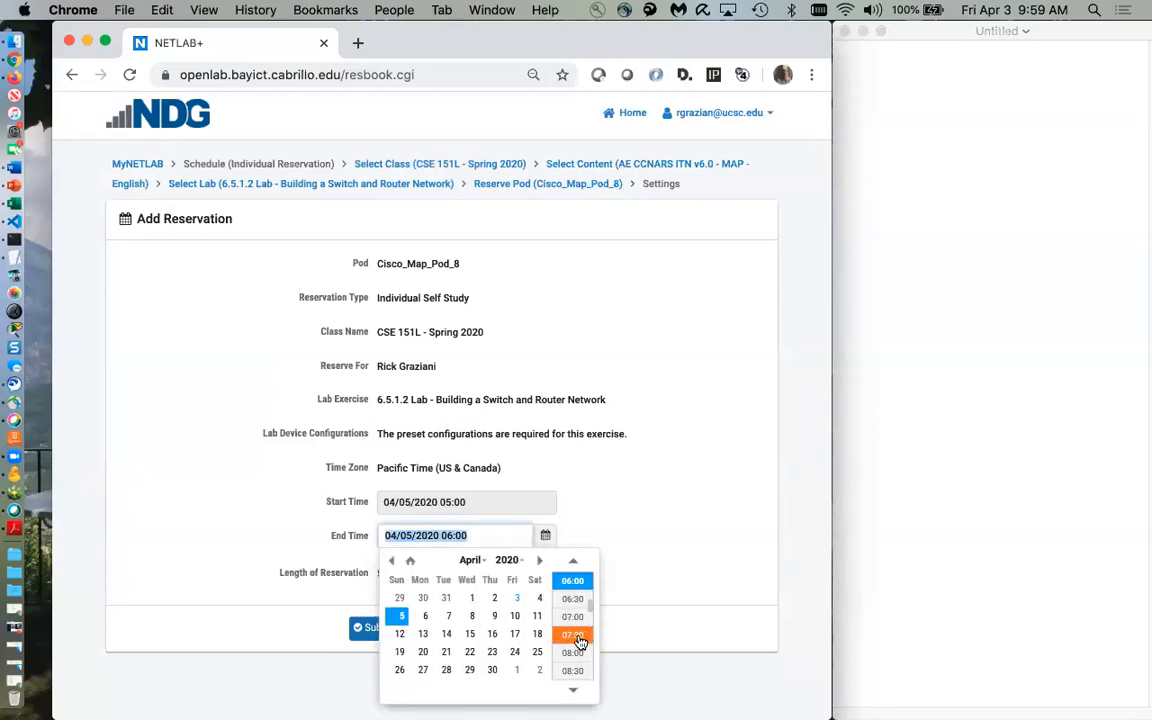
{"action": "left_click", "coordinate": [575, 653]}
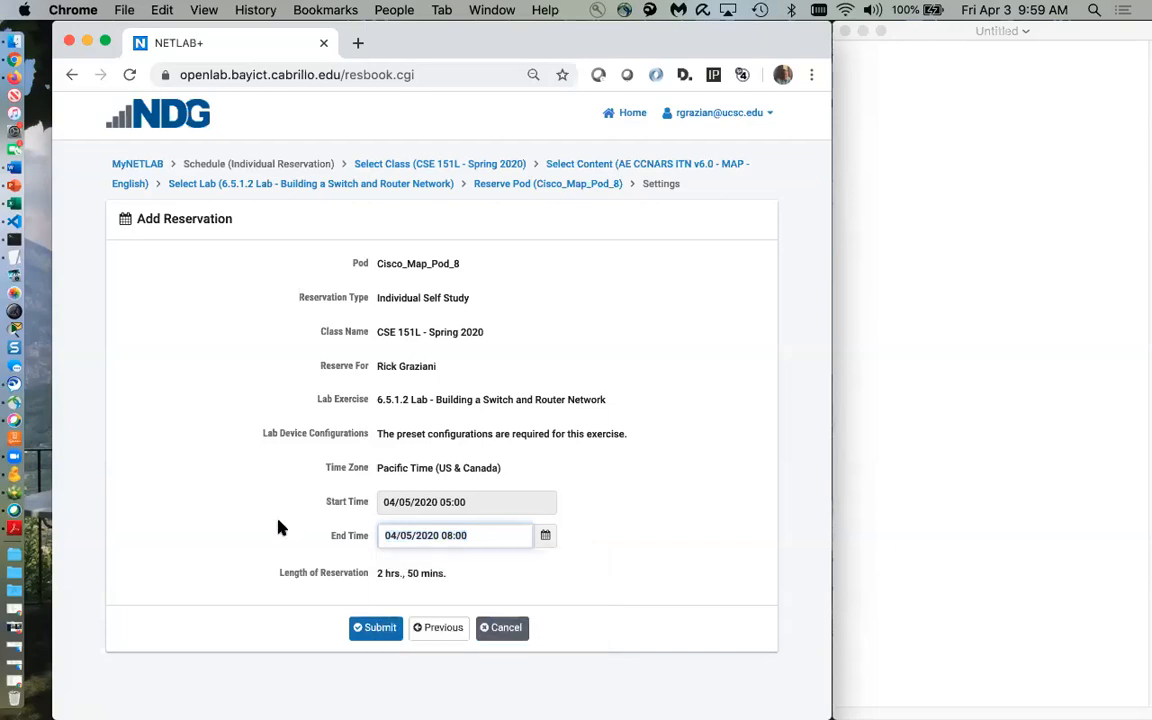
{"action": "left_click", "coordinate": [364, 637]}
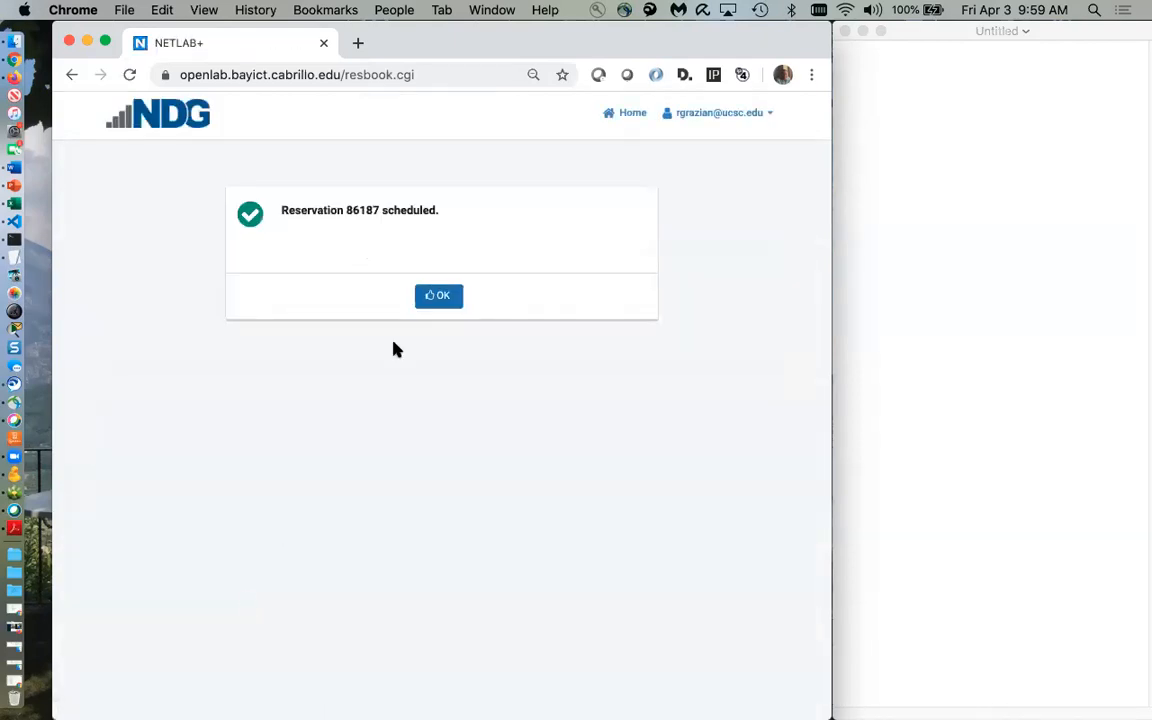
{"action": "left_click", "coordinate": [440, 297]}
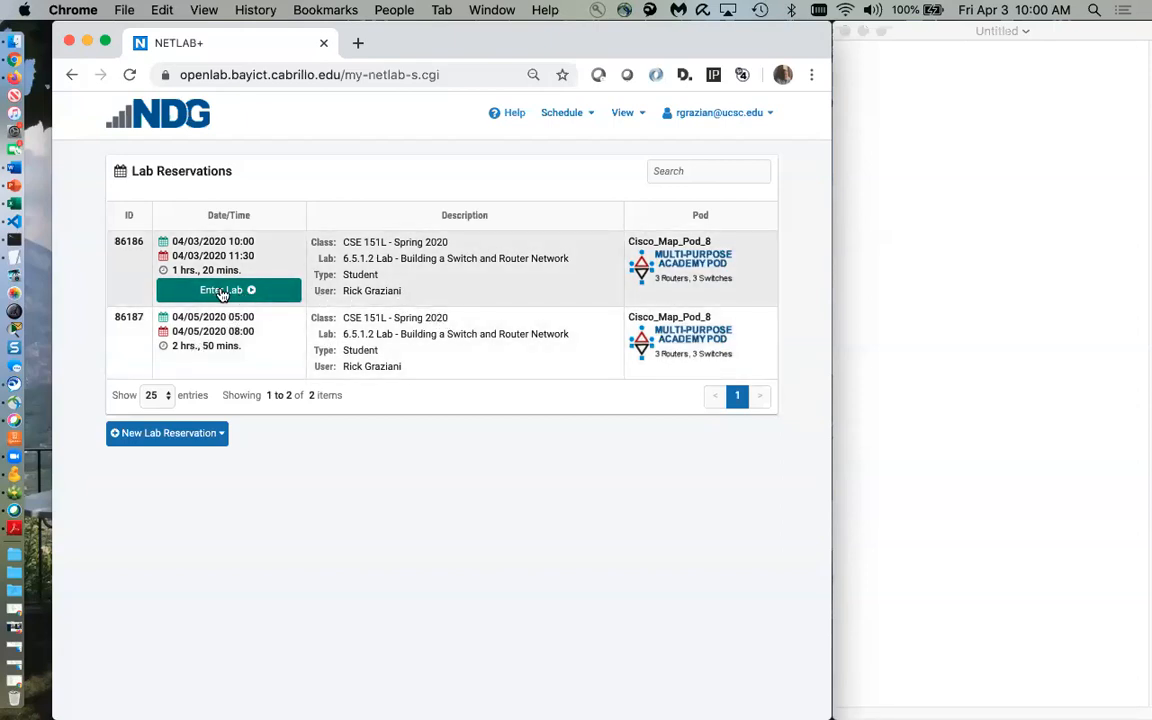
Enter the April 3 lab reservation, check device status, and display the lab instructions PDF
{"action": "left_click", "coordinate": [222, 291]}
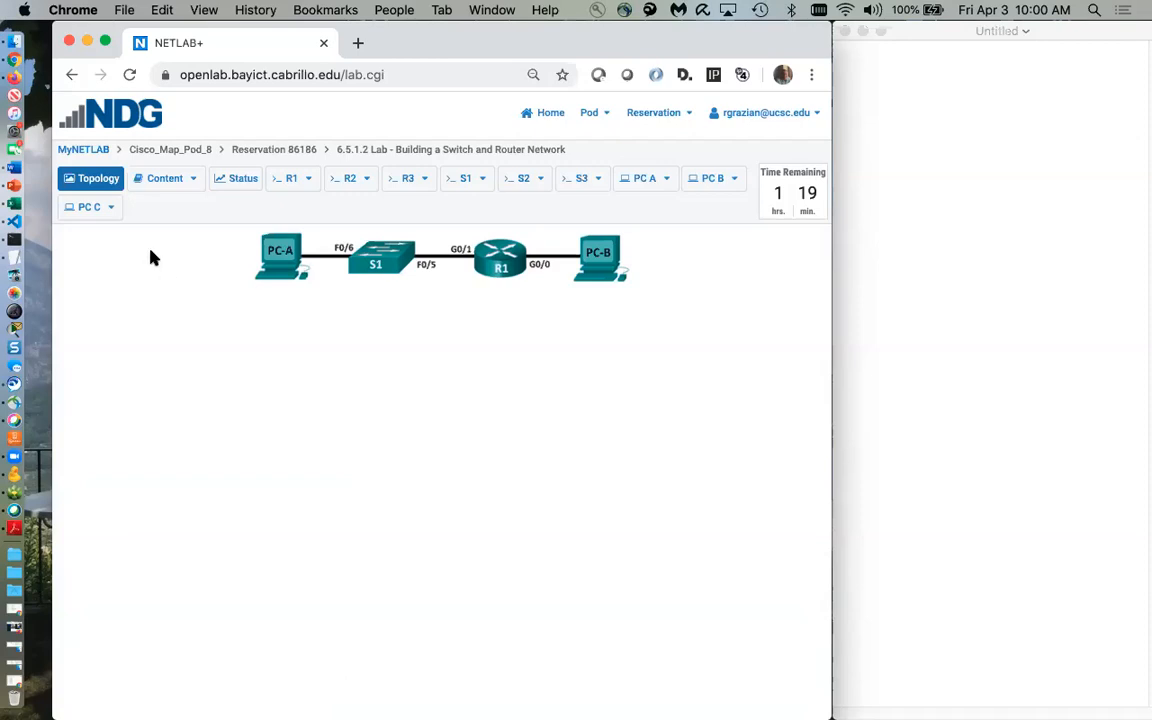
{"action": "left_click", "coordinate": [286, 182]}
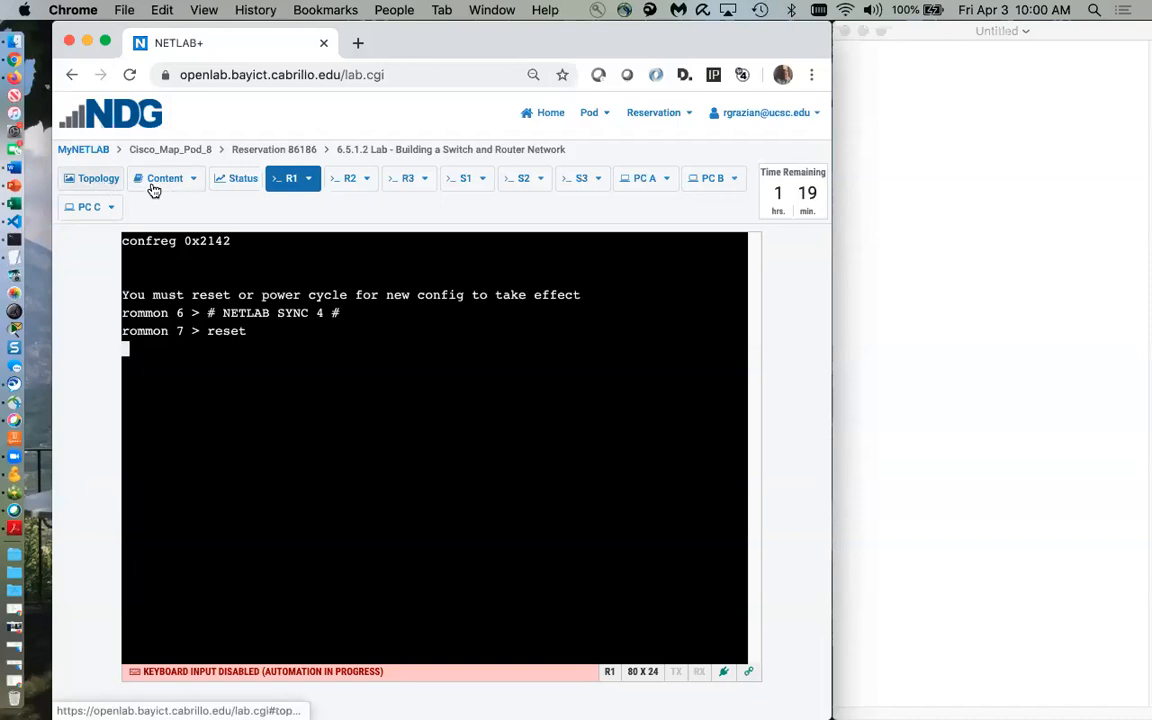
{"action": "left_click", "coordinate": [232, 180]}
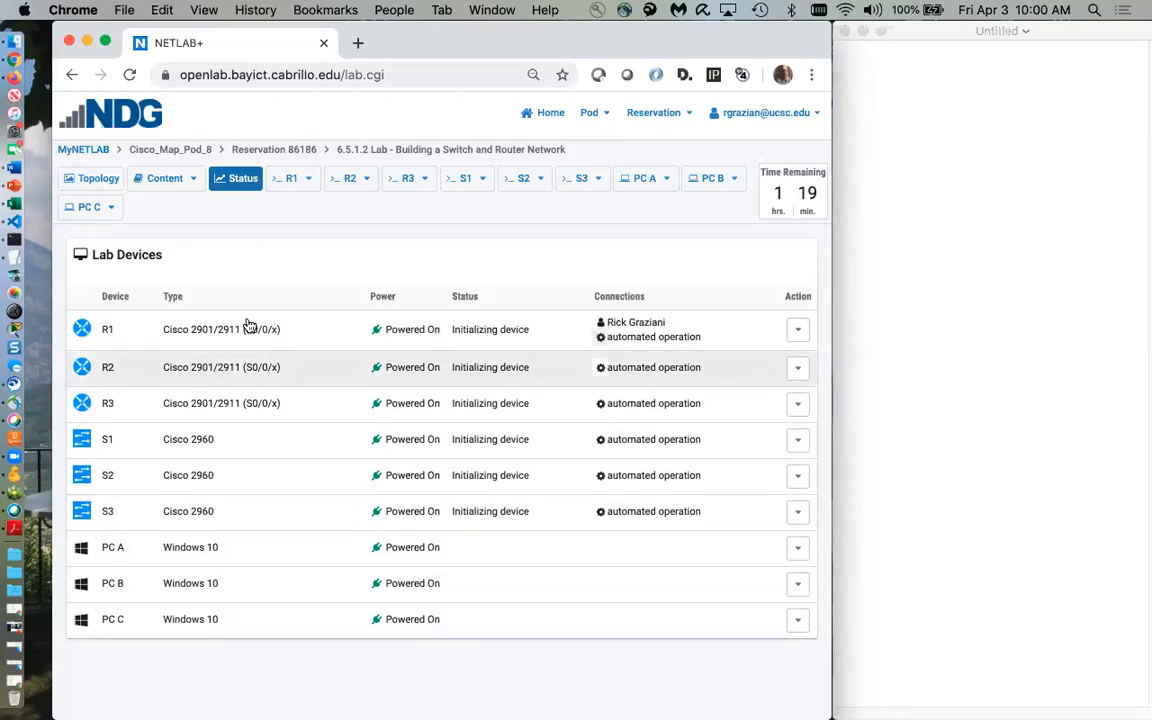
{"action": "left_click", "coordinate": [86, 179]}
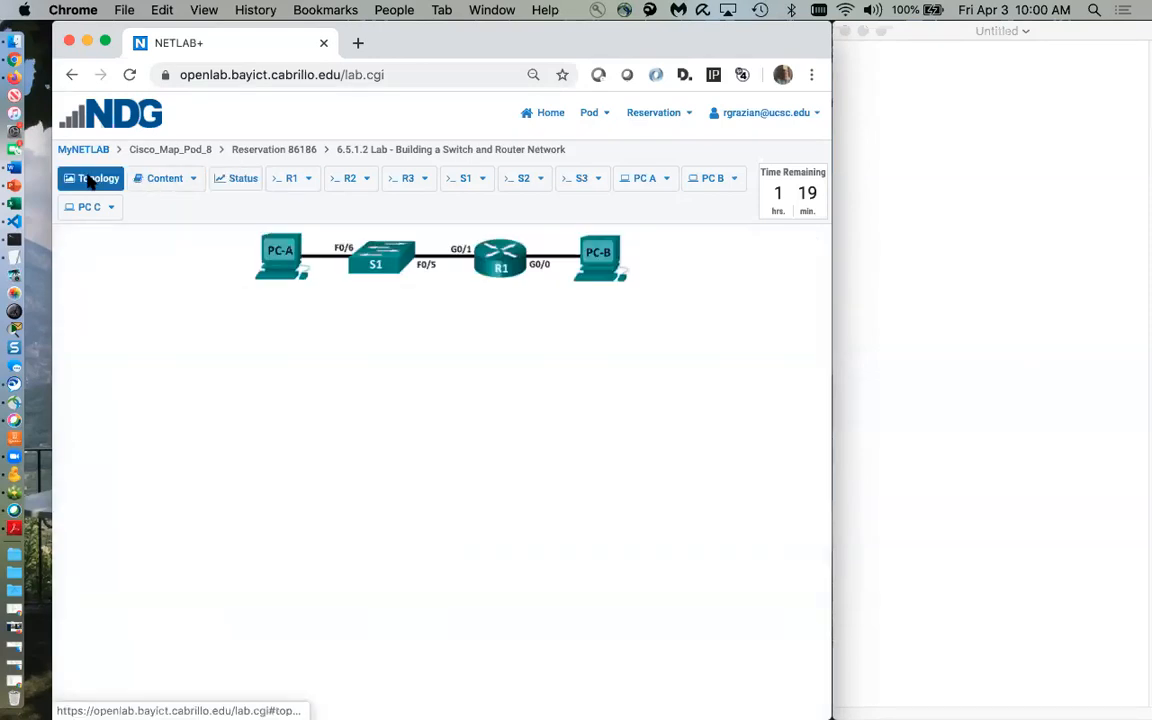
{"action": "left_click", "coordinate": [194, 180]}
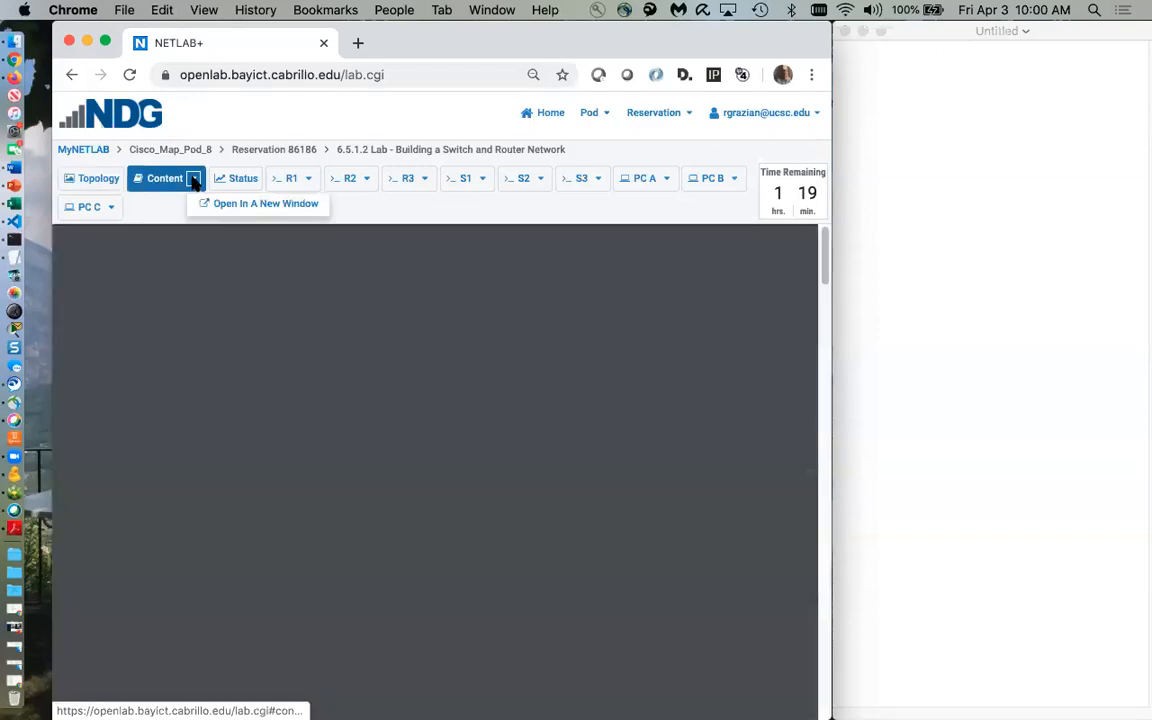
Scroll through the lab PDF, then return to the PC-A, S1, R1, PC-B topology diagram
{"action": "scroll", "coordinate": [330, 390], "scroll_direction": "down", "scroll_amount": 3}
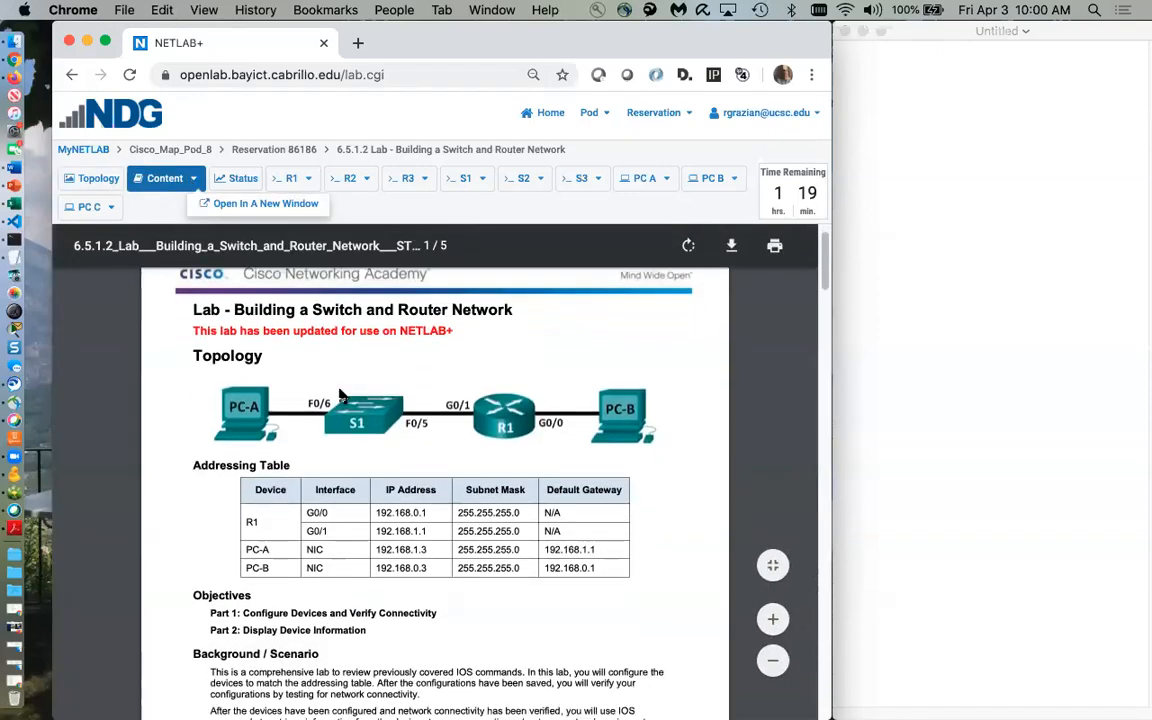
{"action": "scroll", "coordinate": [340, 397], "scroll_direction": "down", "scroll_amount": 10}
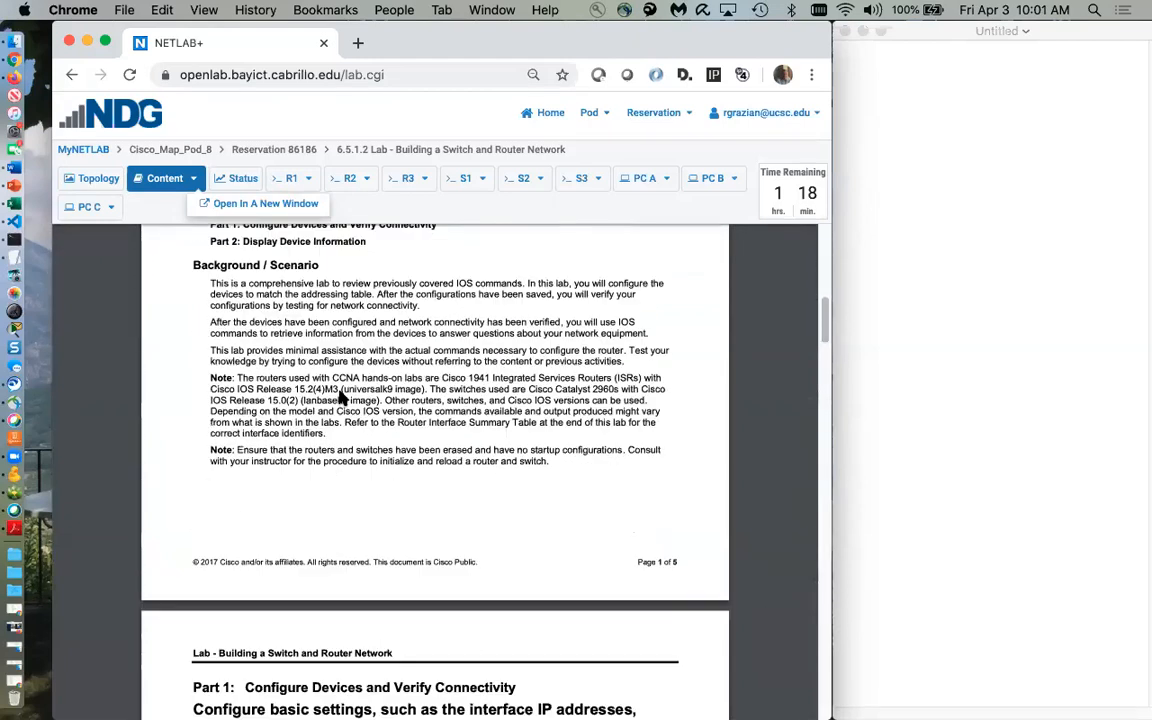
{"action": "scroll", "coordinate": [340, 397], "scroll_direction": "down", "scroll_amount": 15}
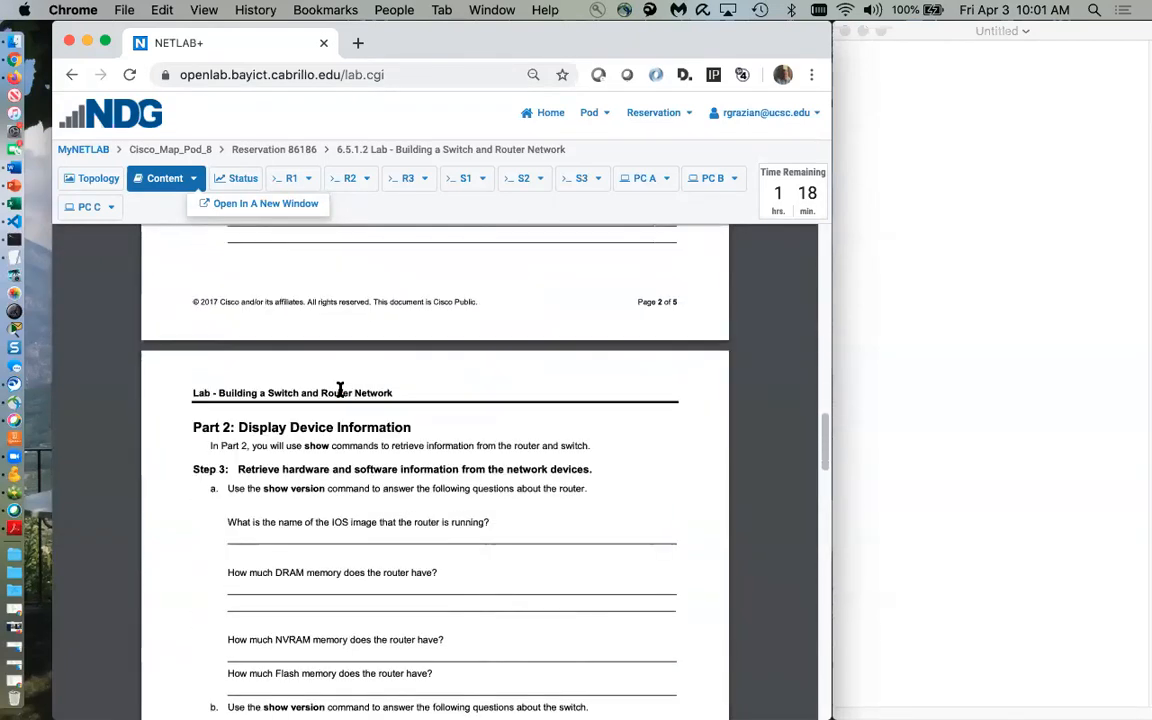
{"action": "scroll", "coordinate": [338, 390], "scroll_direction": "down", "scroll_amount": 12}
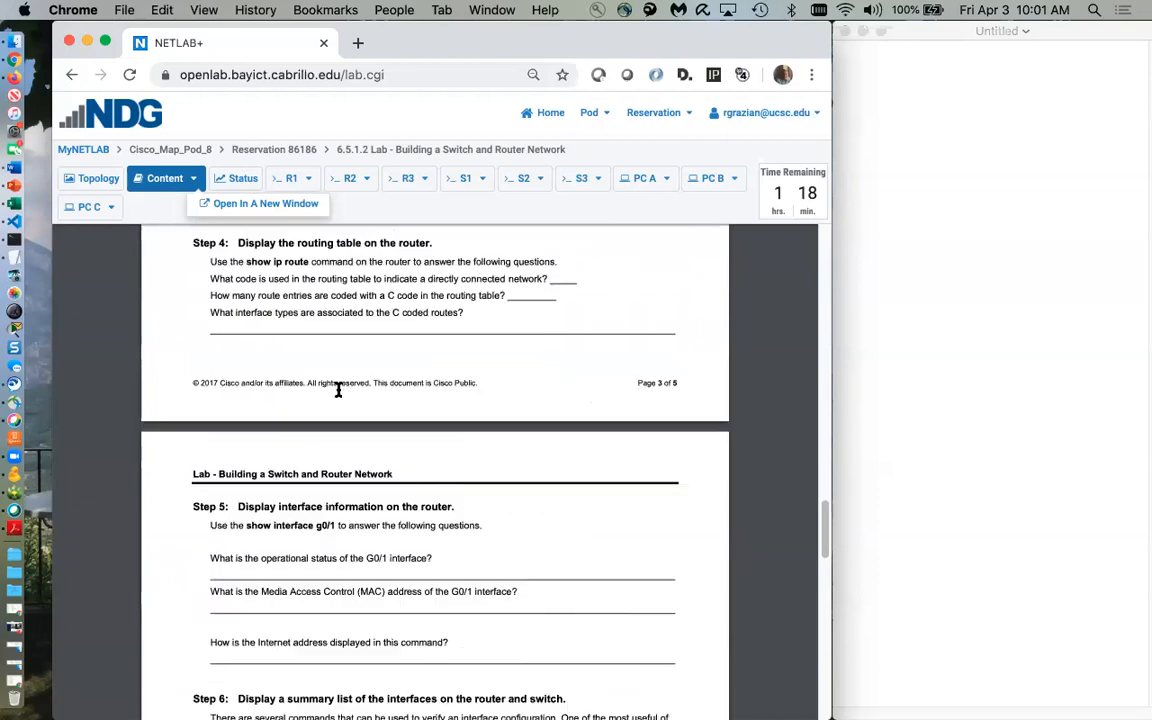
{"action": "scroll", "coordinate": [338, 390], "scroll_direction": "up", "scroll_amount": 3}
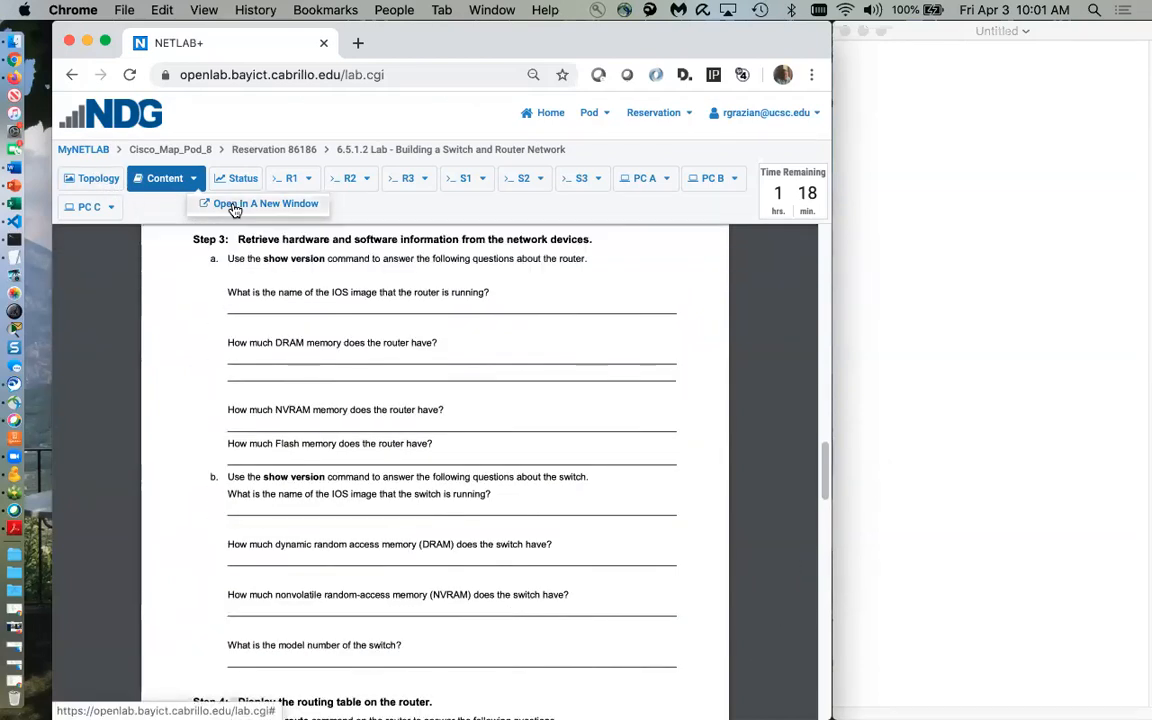
{"action": "left_click", "coordinate": [90, 182]}
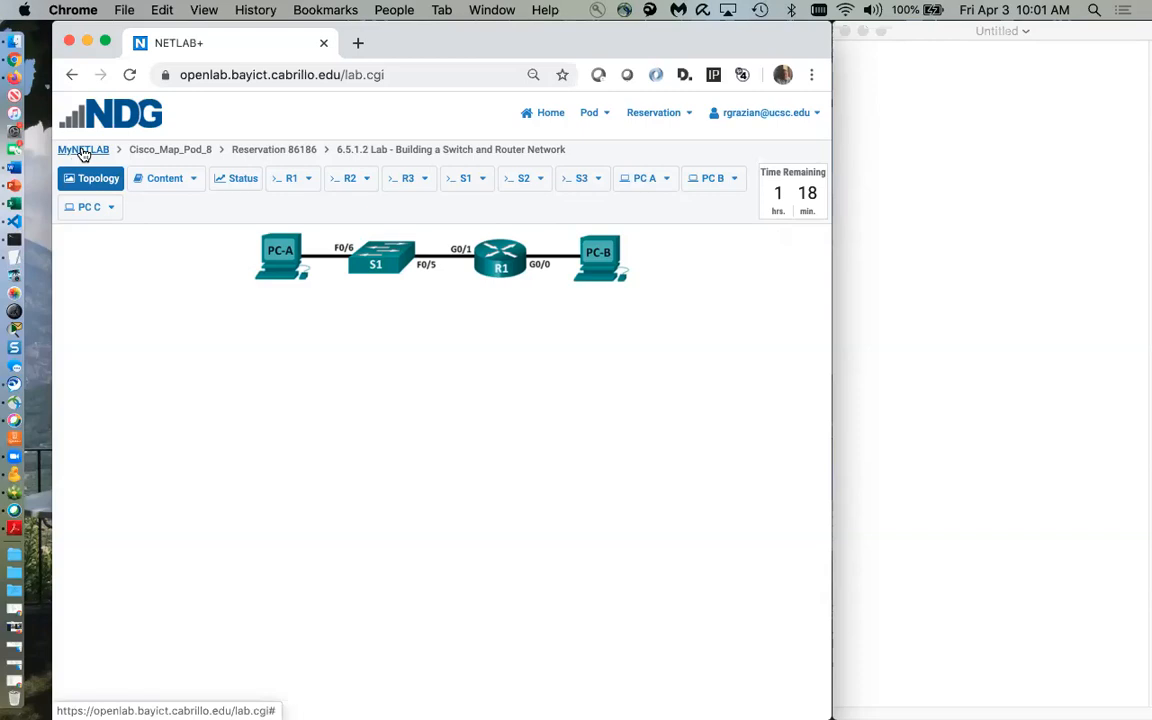
Re-enter the lab from MyNETLAB, view S1's POST self-tests, then show PC A's Windows desktop
{"action": "left_click", "coordinate": [84, 151]}
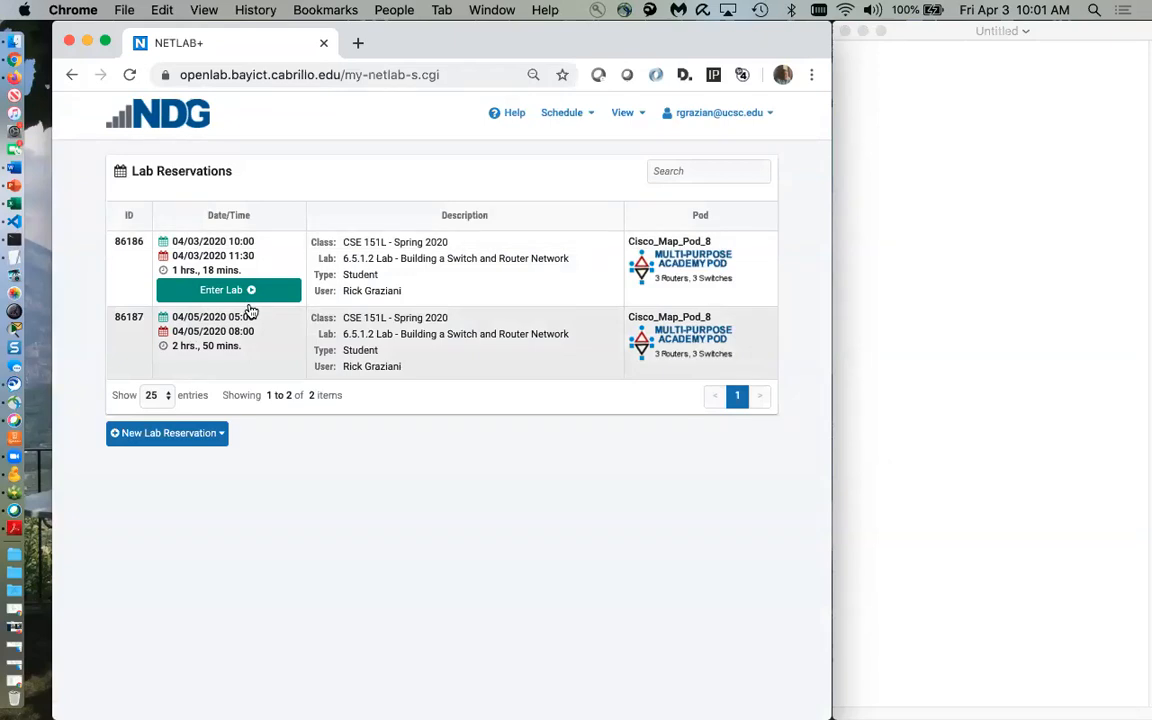
{"action": "left_click", "coordinate": [216, 292]}
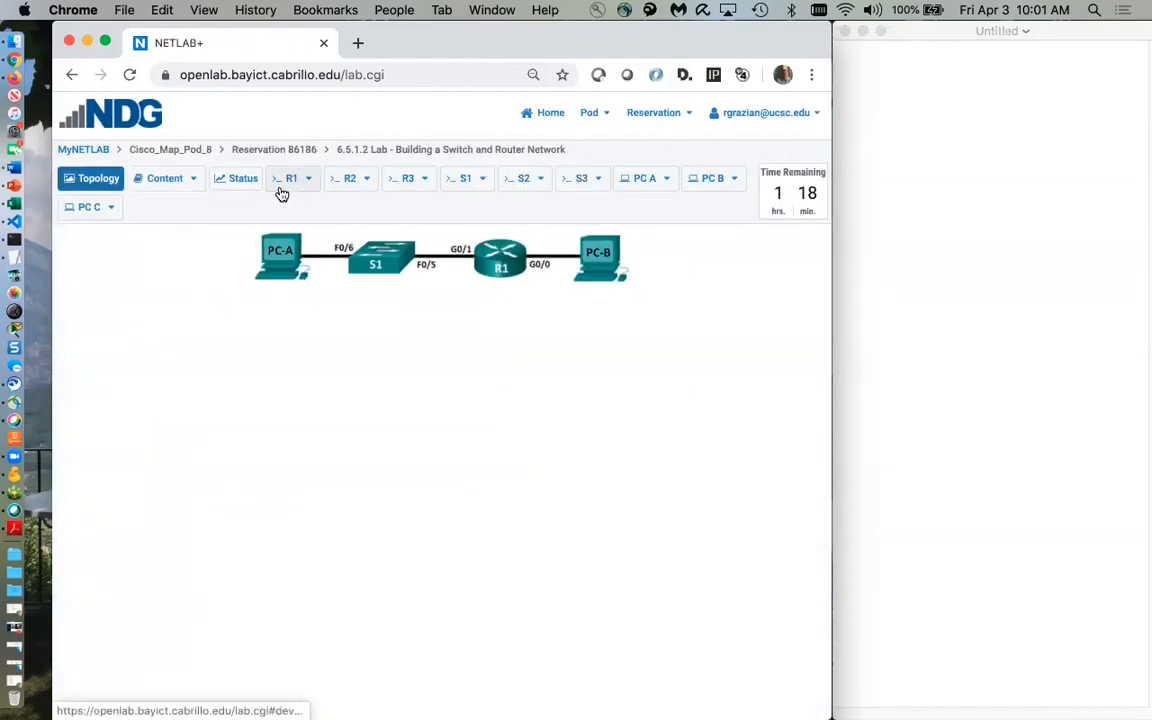
{"action": "left_click", "coordinate": [458, 190]}
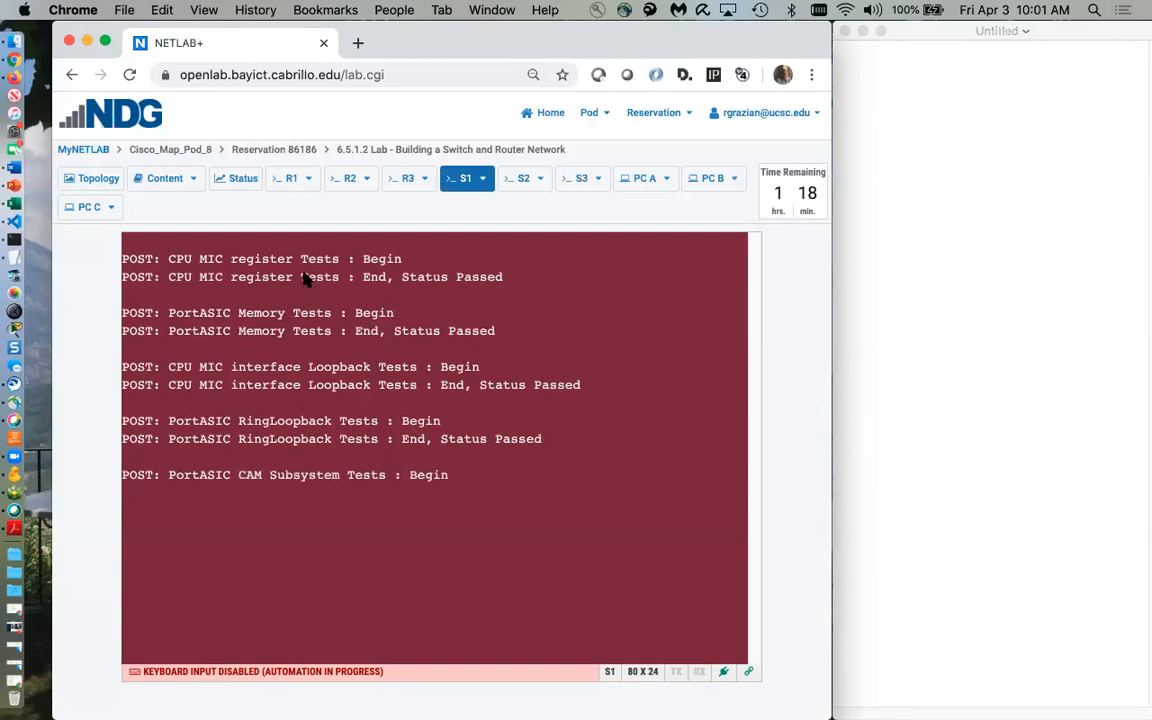
{"action": "left_click", "coordinate": [637, 187]}
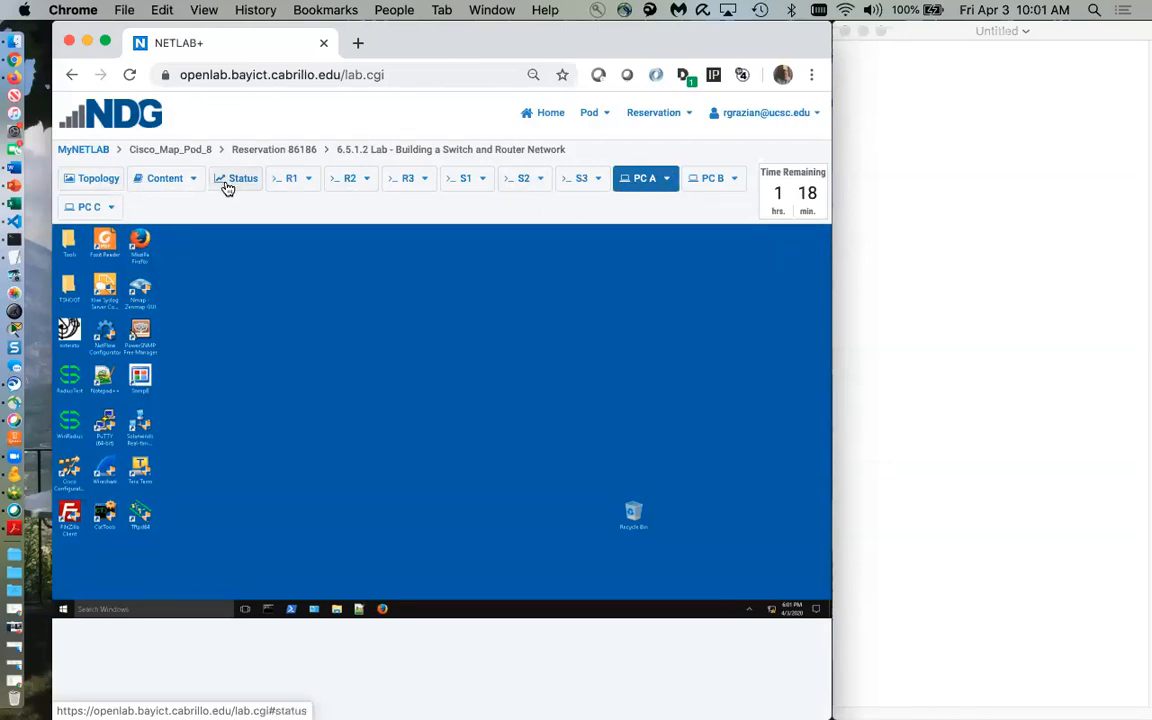
{"action": "left_click", "coordinate": [228, 187]}
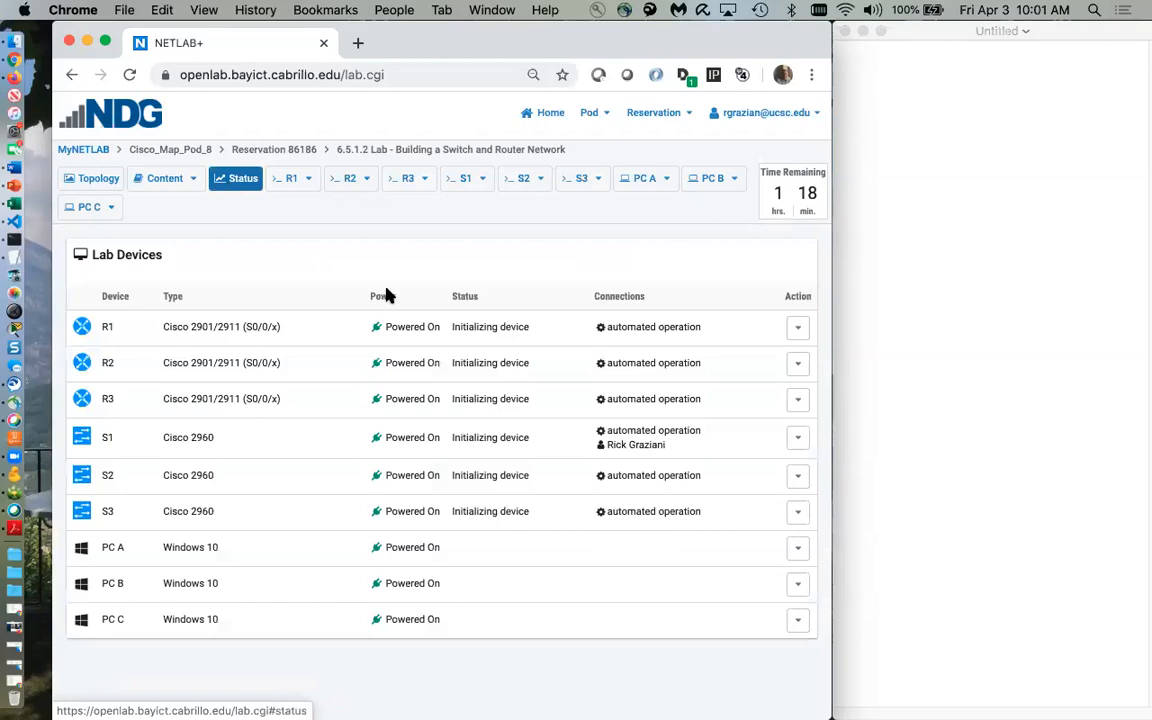
{"action": "left_click", "coordinate": [799, 550]}
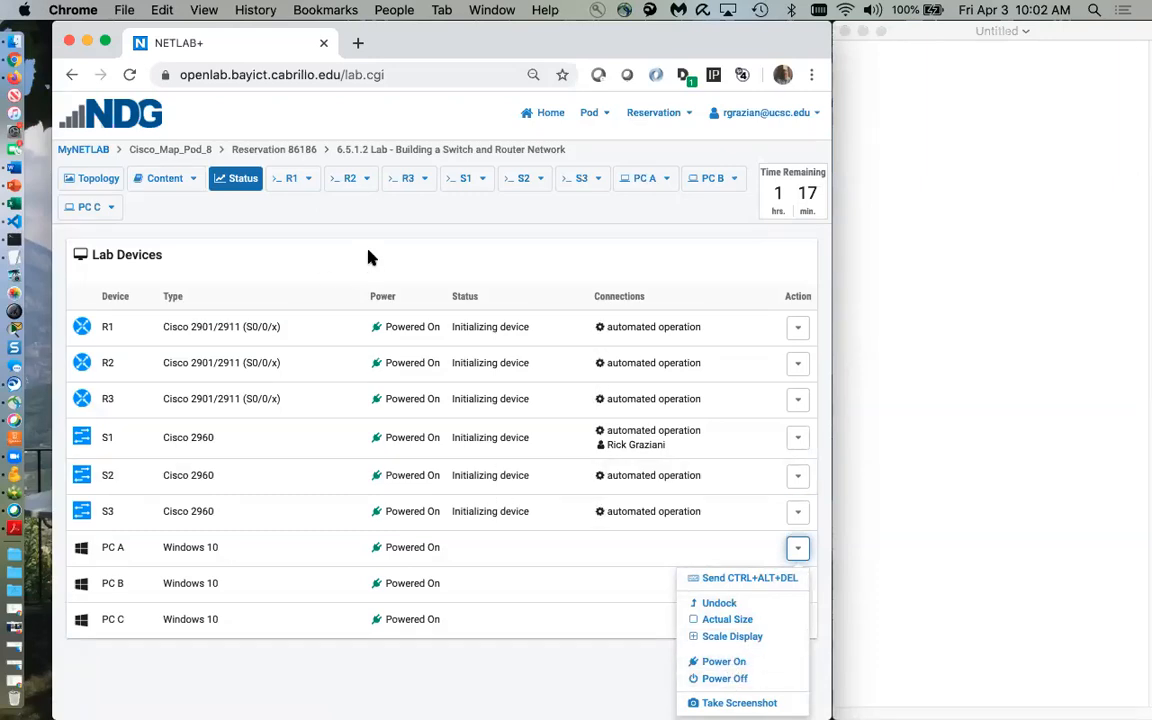
{"action": "left_click", "coordinate": [368, 258]}
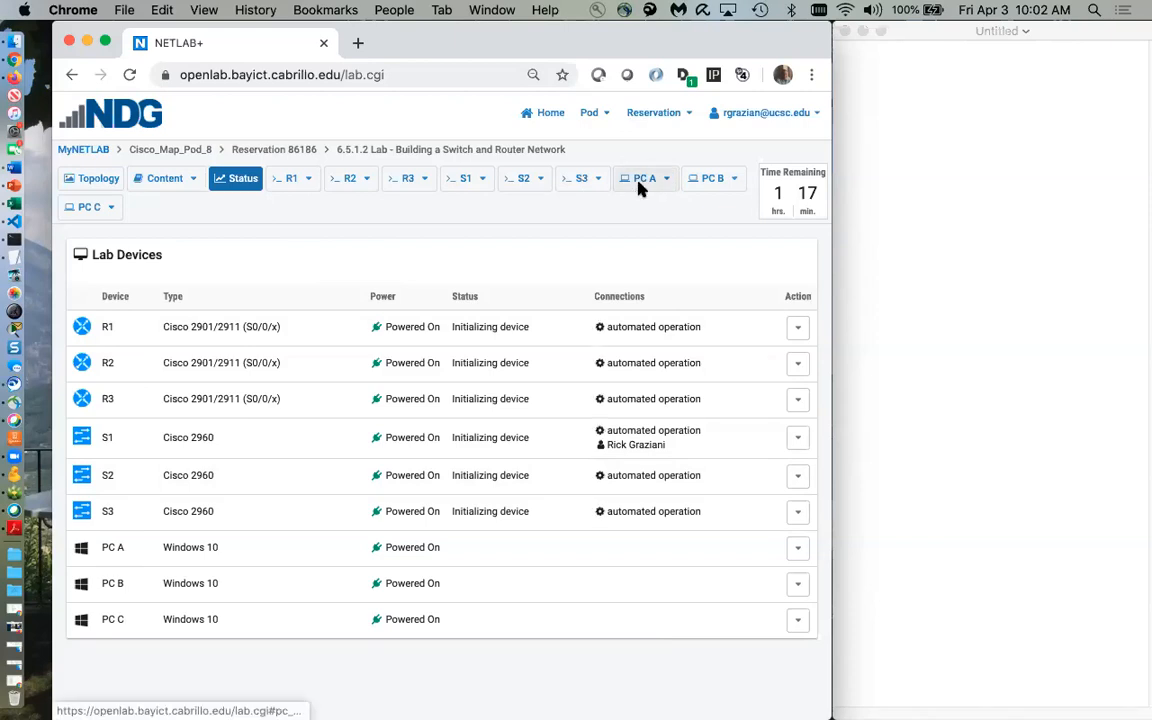
{"action": "left_click", "coordinate": [640, 185]}
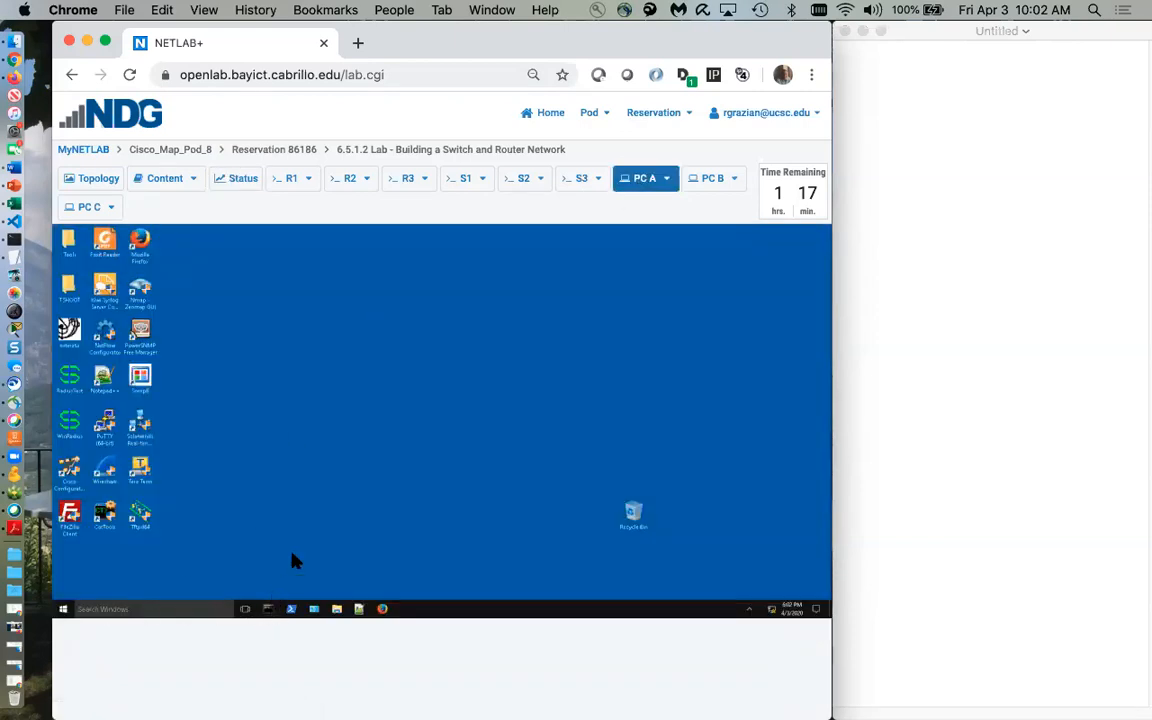
Briefly open and close a Command Prompt on PC A, then switch to the S1 console
{"action": "left_click", "coordinate": [268, 610]}
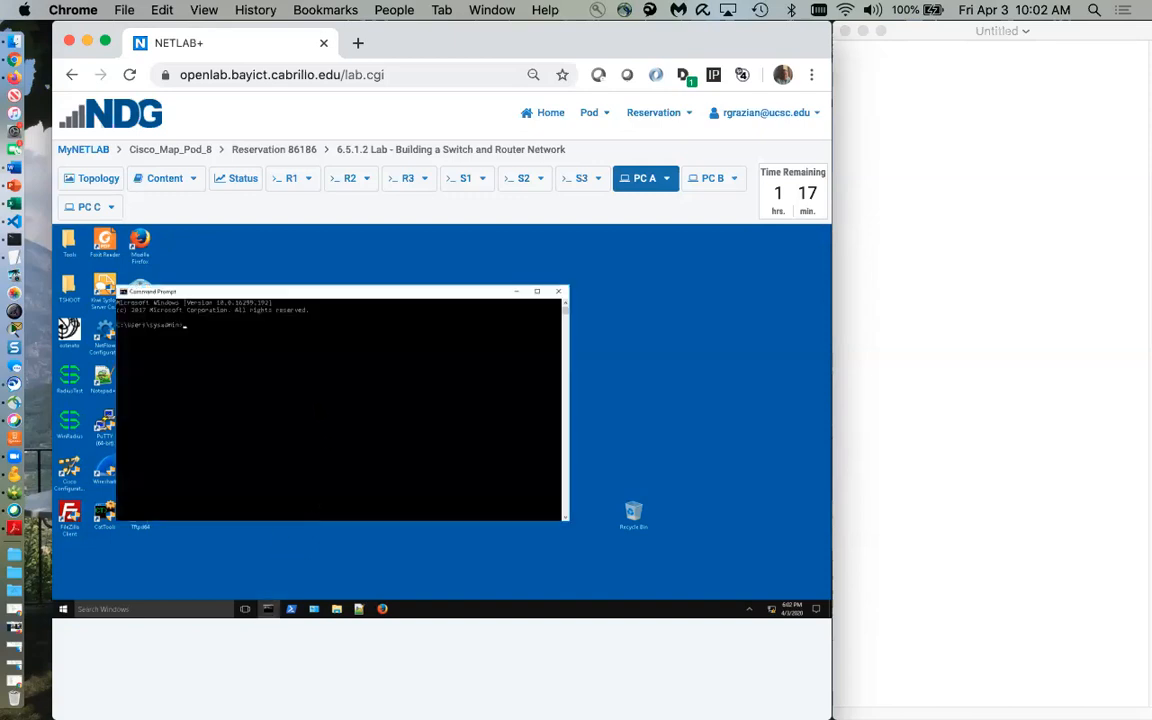
{"action": "key", "text": "Return"}
{"action": "key", "text": "Return"}
{"action": "key", "text": "Return"}
{"action": "left_click", "coordinate": [561, 292]}
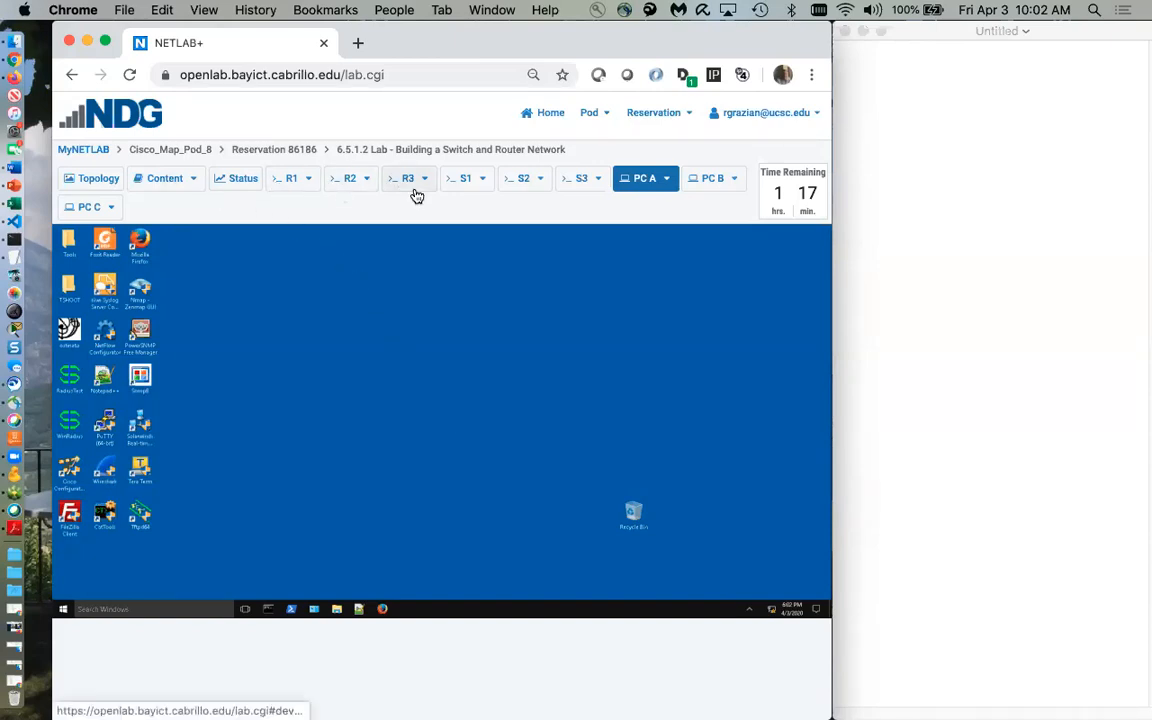
{"action": "left_click", "coordinate": [460, 186]}
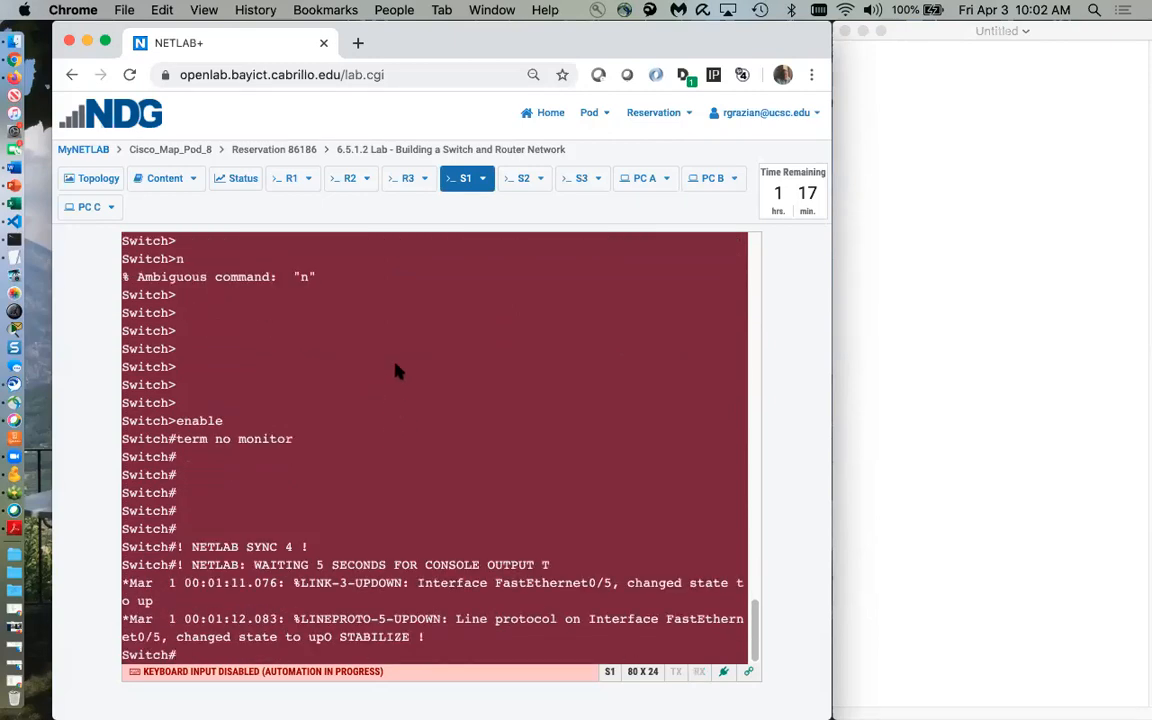
{"action": "left_click", "coordinate": [283, 189]}
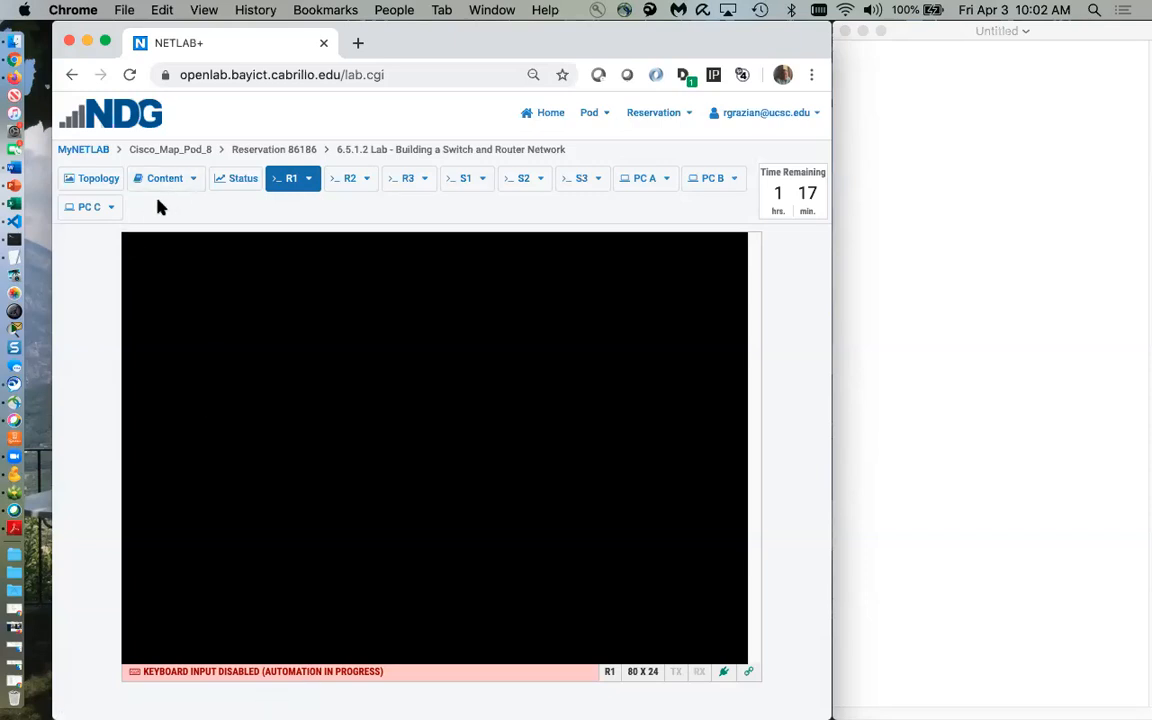
{"action": "left_click", "coordinate": [96, 181]}
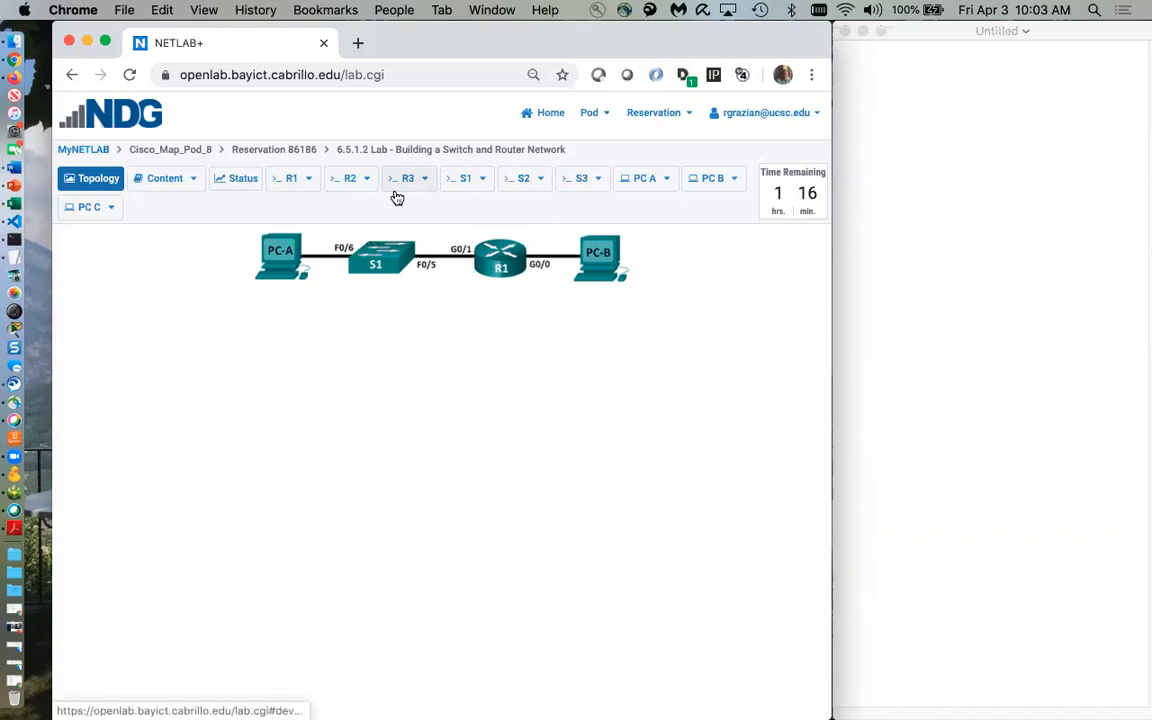
{"action": "left_click", "coordinate": [462, 180]}
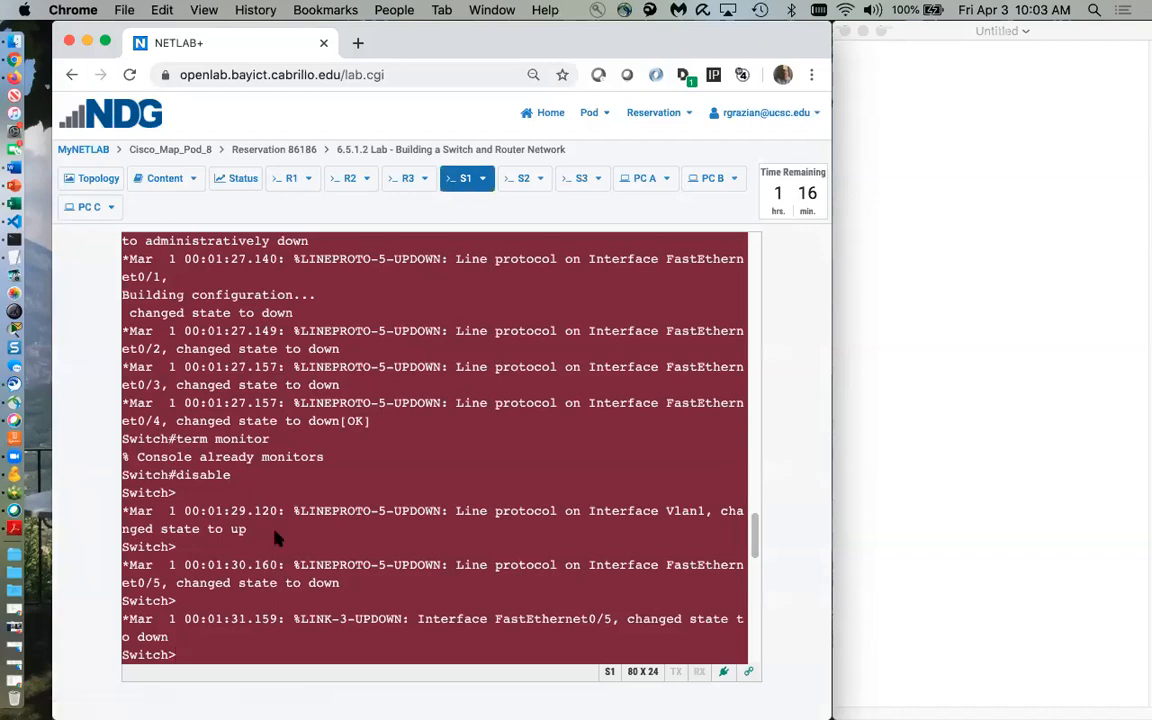
{"action": "key", "text": "Return"}
{"action": "key", "text": "Return"}
{"action": "key", "text": "Return"}
{"action": "key", "text": "Return"}
{"action": "key", "text": "Return"}
{"action": "key", "text": "Return"}
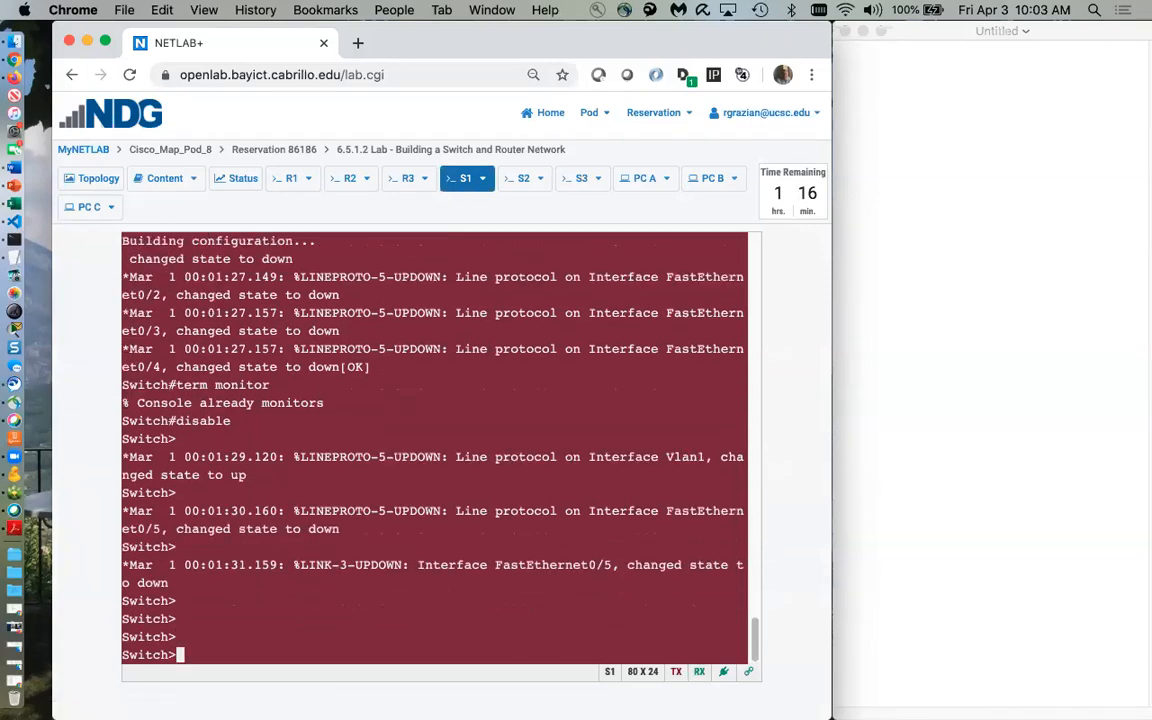
{"action": "left_click", "coordinate": [283, 180]}
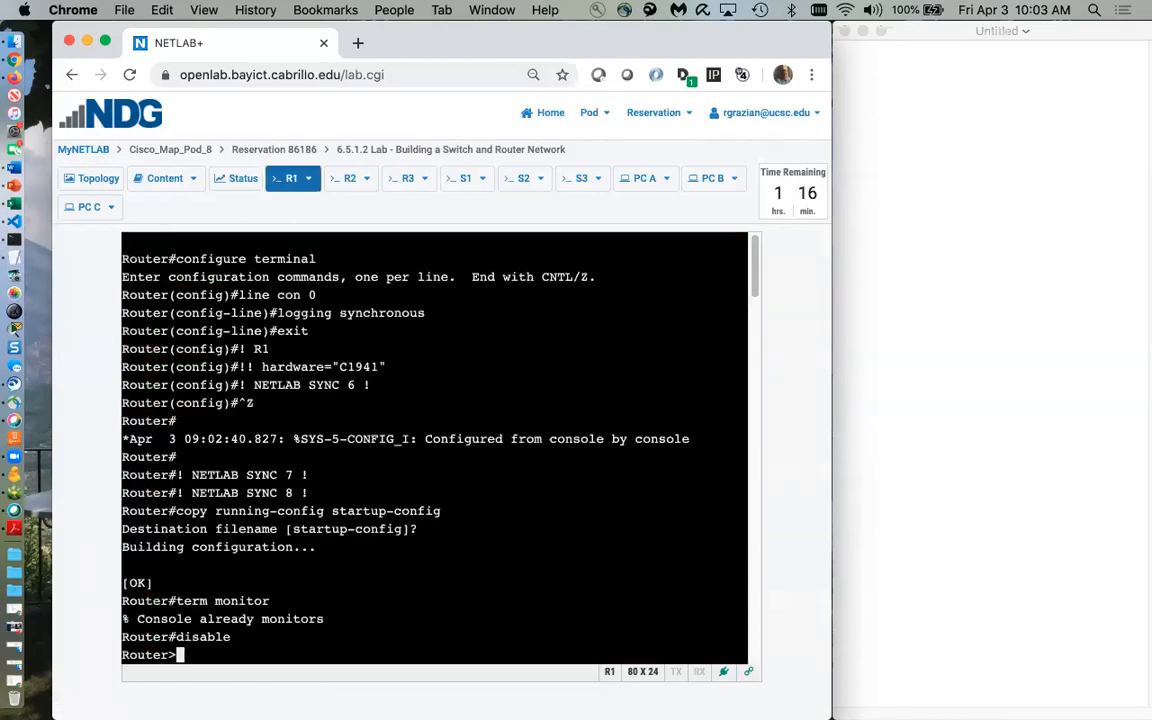
{"action": "key", "text": "Return"}
{"action": "key", "text": "Return"}
{"action": "key", "text": "Return"}
{"action": "key", "text": "Return"}
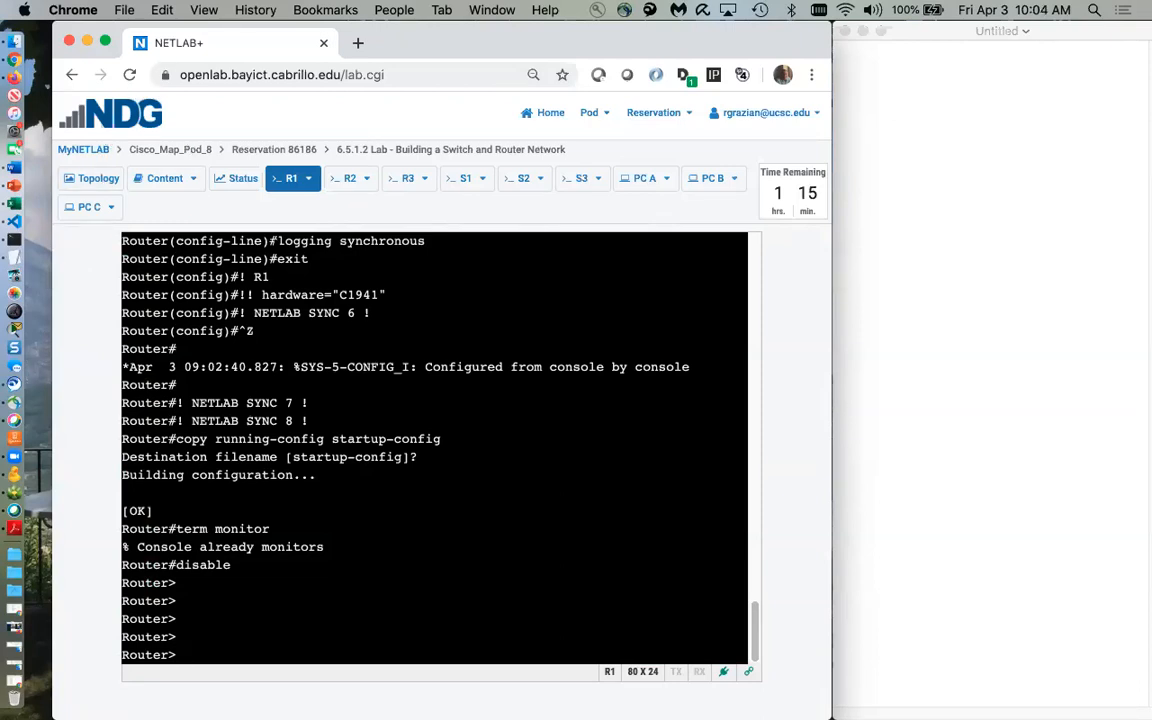
On S1, enter global configuration, disable ip domain lookup, and set hostname S1
{"action": "left_click", "coordinate": [460, 181]}
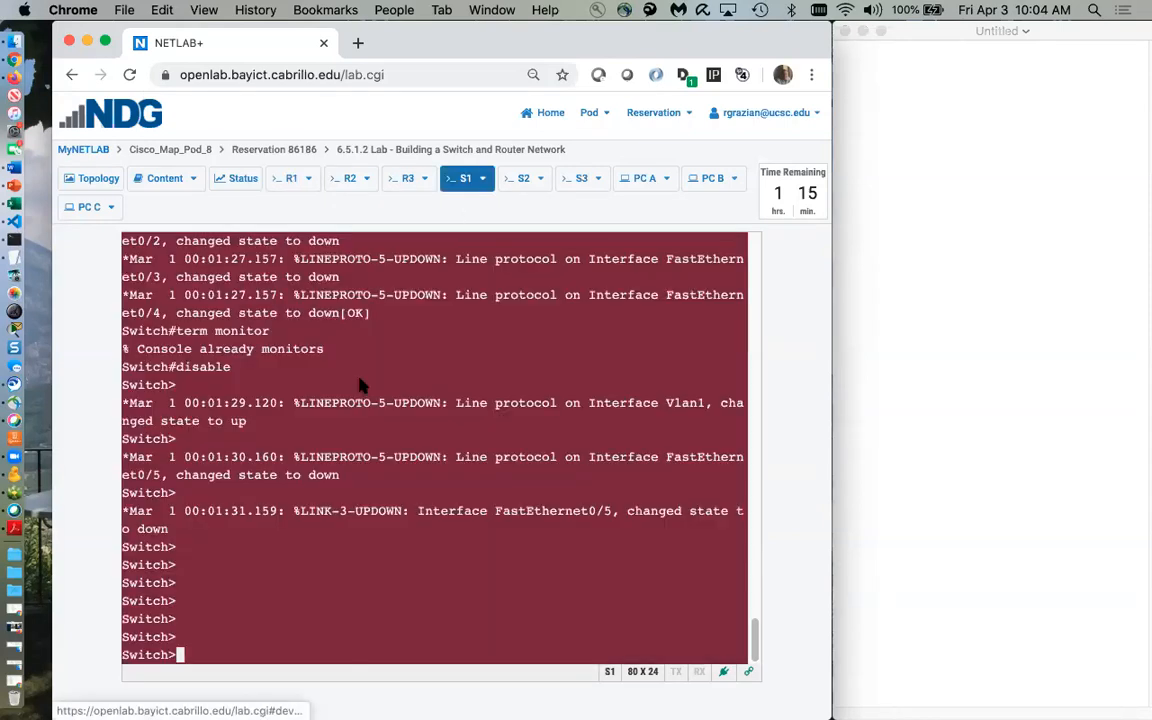
{"action": "type", "text": "ena"}
{"action": "key", "text": "Return"}
{"action": "type", "text": "conf"}
{"action": "type", "text": " t"}
{"action": "key", "text": "Return"}
{"action": "type", "text": "no ip doma"}
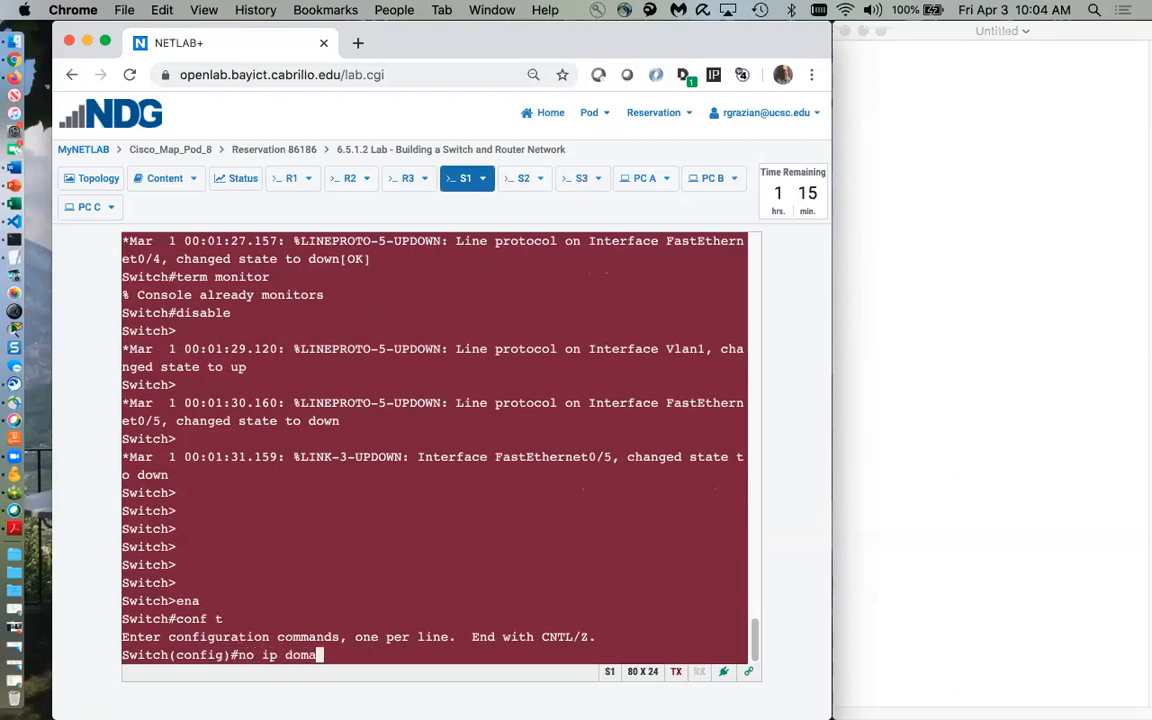
{"action": "type", "text": "in lookup"}
{"action": "key", "text": "Return"}
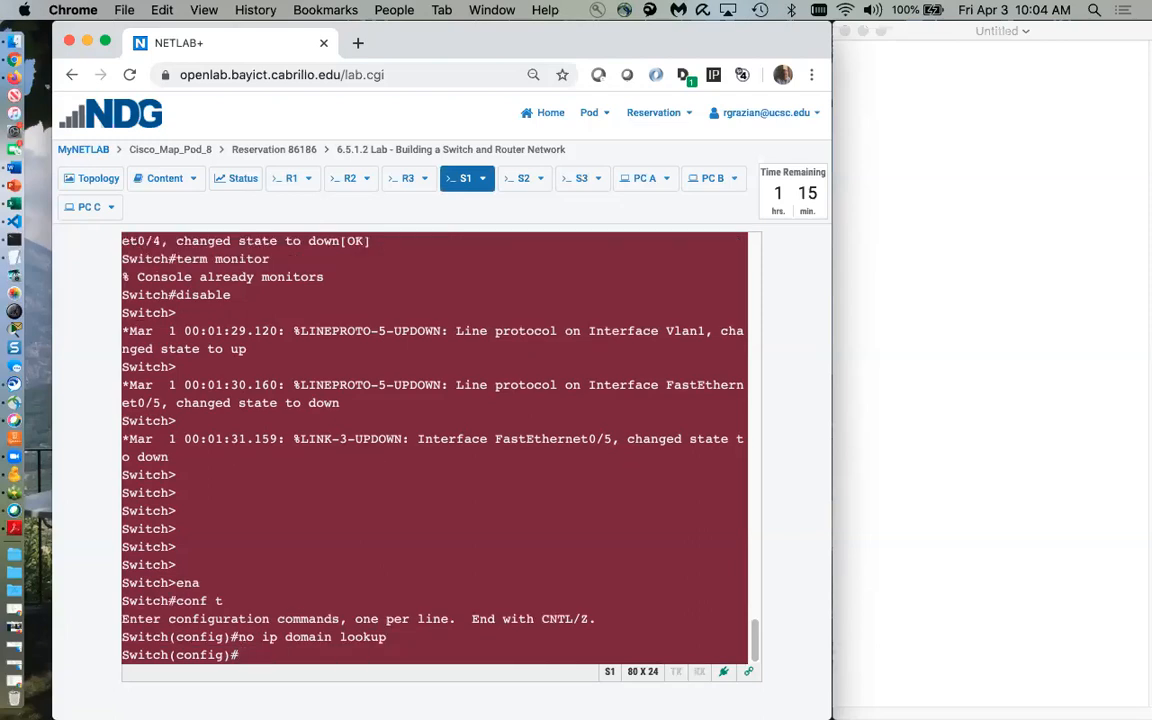
{"action": "type", "text": "hostname "}
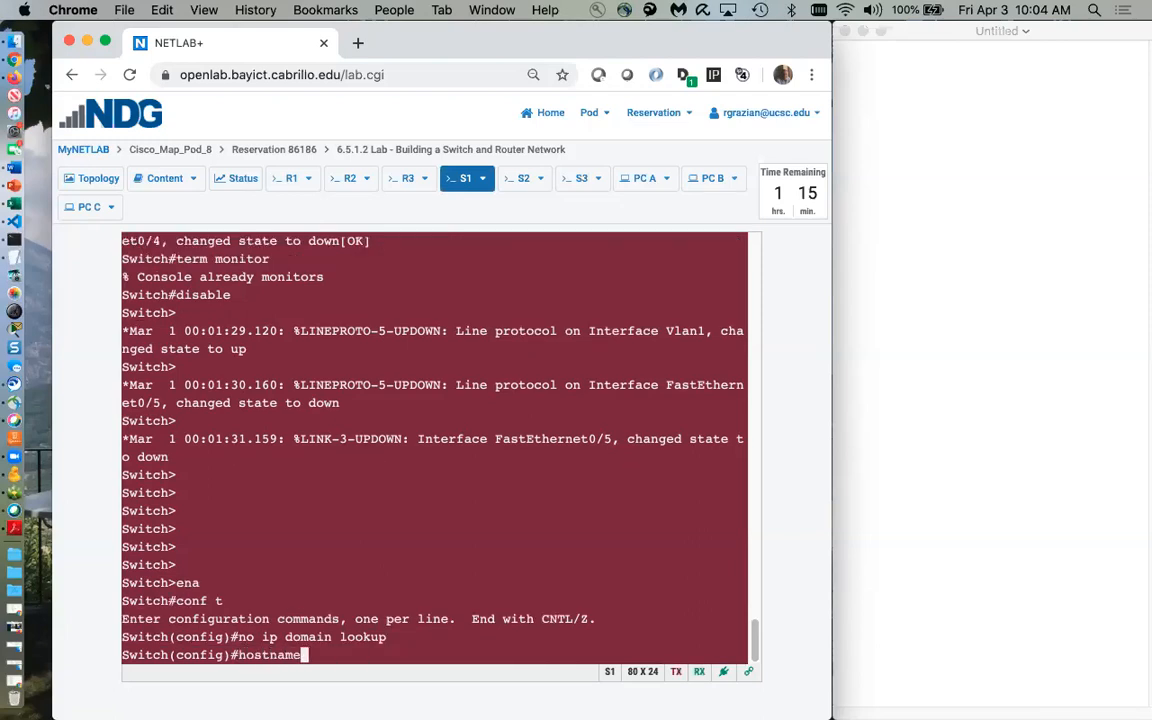
{"action": "type", "text": "S"}
{"action": "type", "text": "1"}
{"action": "key", "text": "Return"}
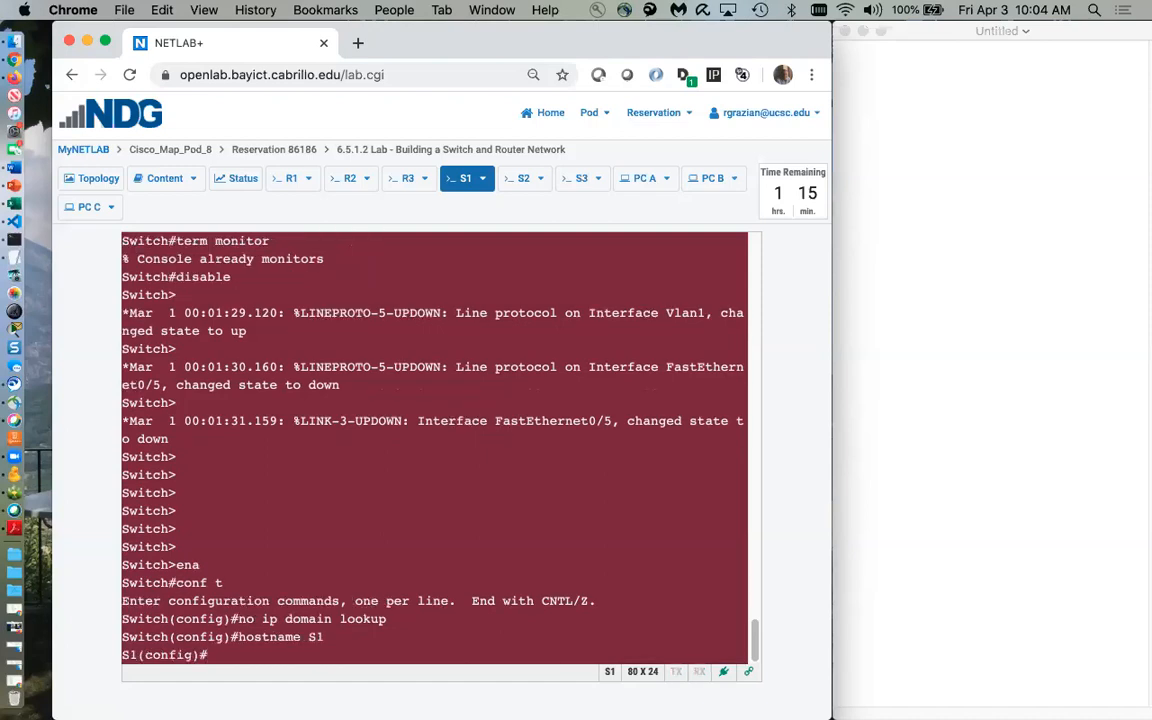
Configure line con 0 with logging synchronous and exec-timeout 0 0, then exit the line
{"action": "type", "text": "inter"}
{"action": "key", "text": "BackSpace"}
{"action": "key", "text": "BackSpace"}
{"action": "key", "text": "BackSpace"}
{"action": "key", "text": "BackSpace"}
{"action": "key", "text": "BackSpace"}
{"action": "type", "text": "line con 0"}
{"action": "key", "text": "Return"}
{"action": "type", "text": "logg"}
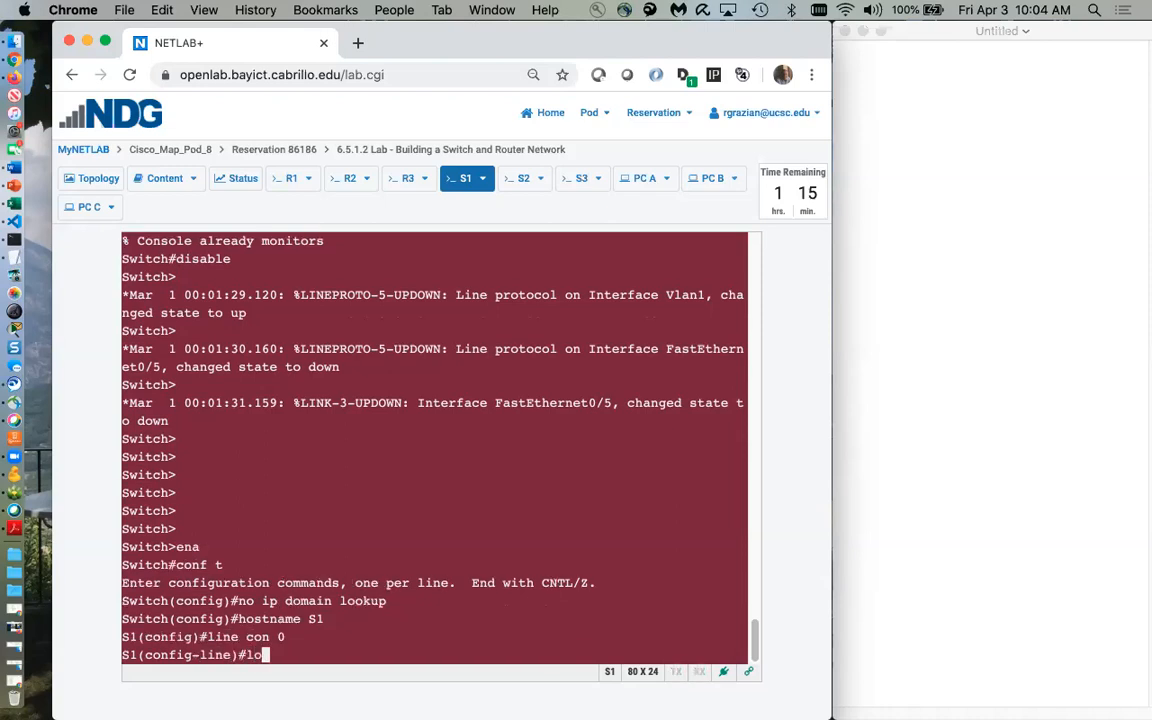
{"action": "key", "text": "Tab"}
{"action": "type", "text": "syn"}
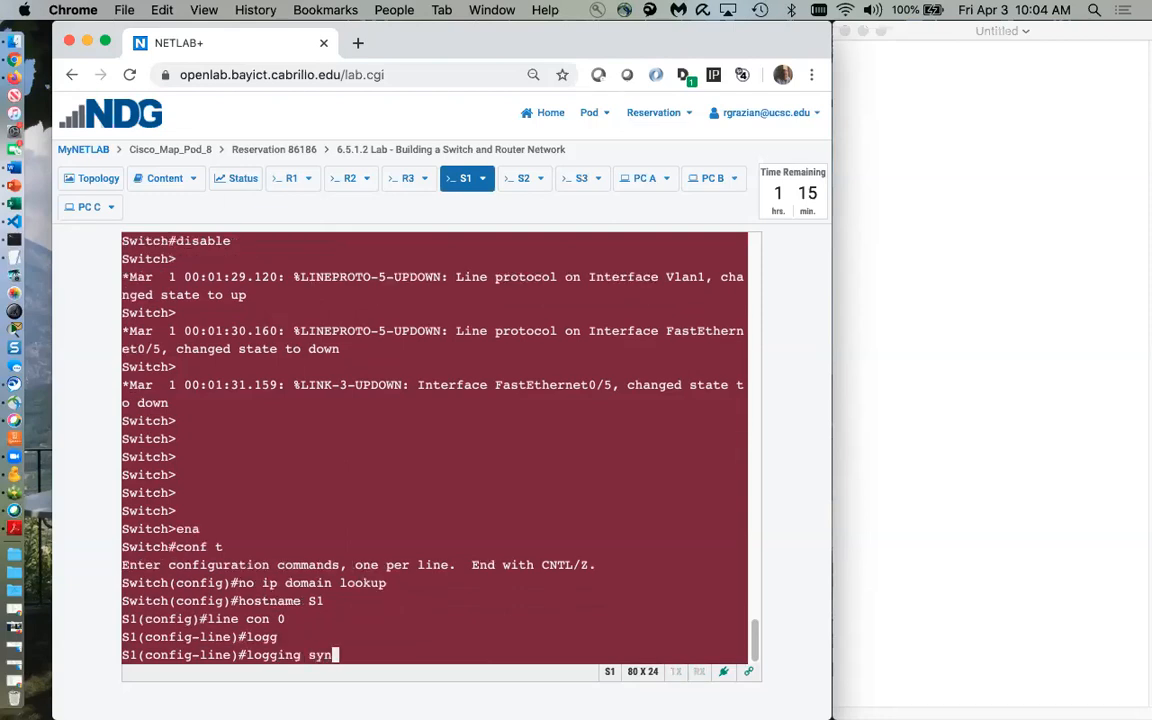
{"action": "key", "text": "Tab"}
{"action": "key", "text": "Return"}
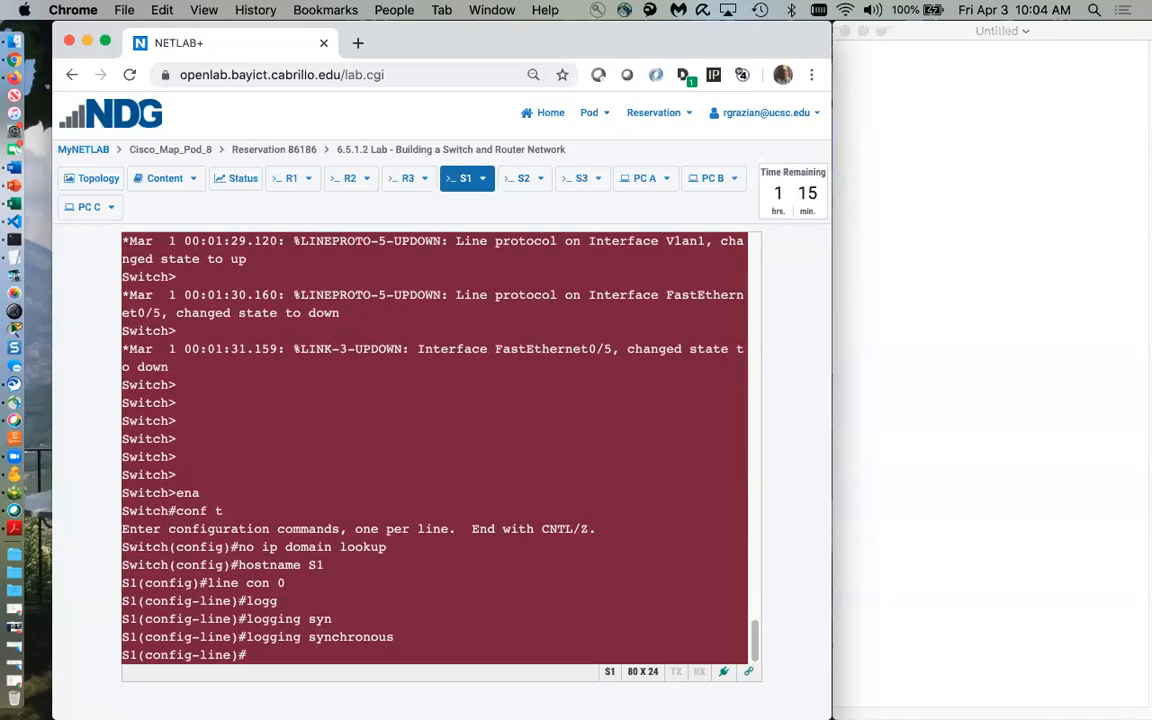
{"action": "type", "text": "exec-timeout 0 0"}
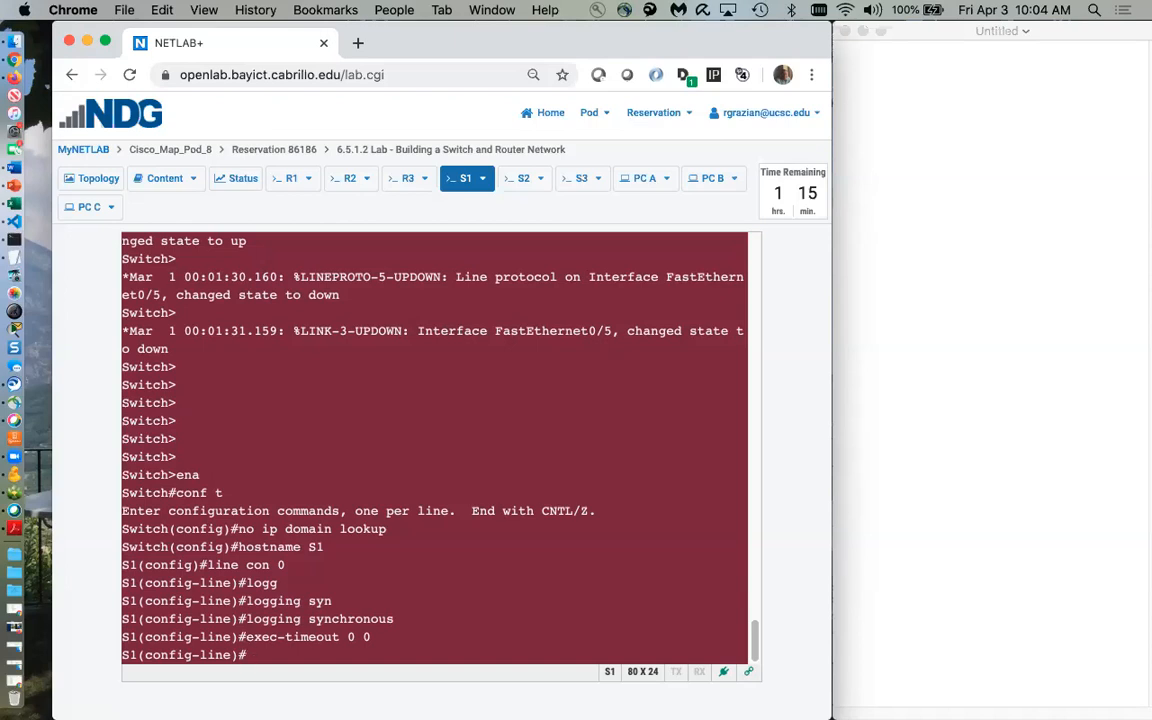
{"action": "type", "text": "exit"}
{"action": "key", "text": "Return"}
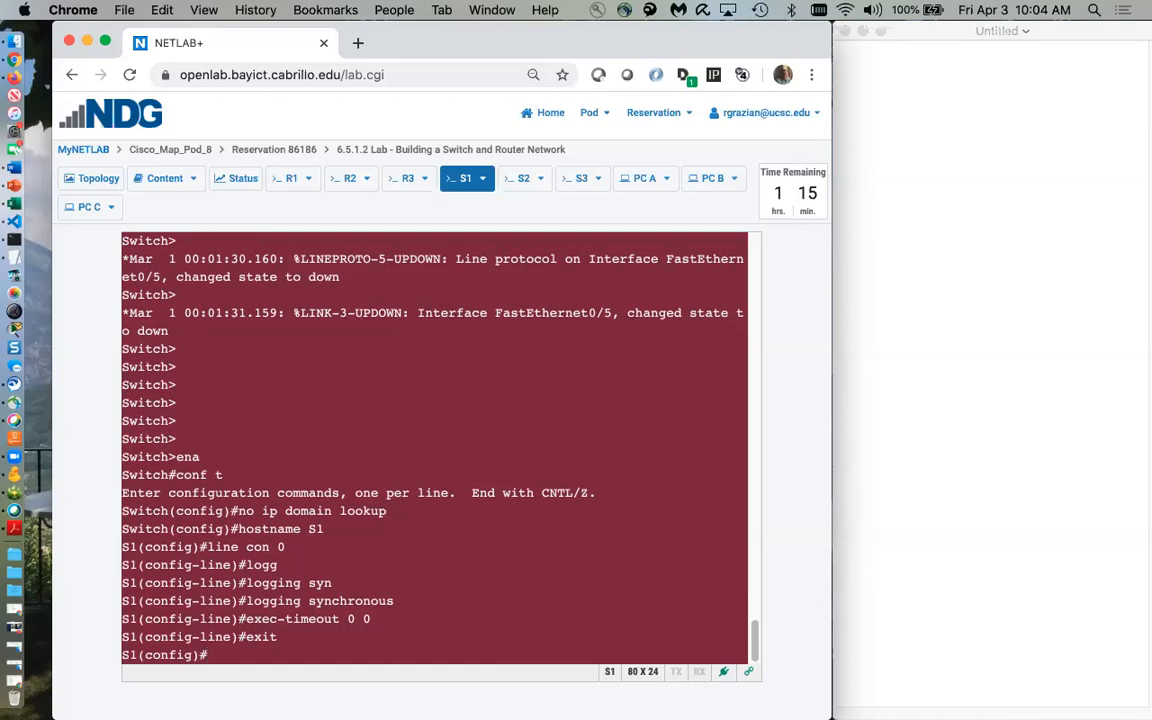
{"action": "type", "text": "interface vlan 1"}
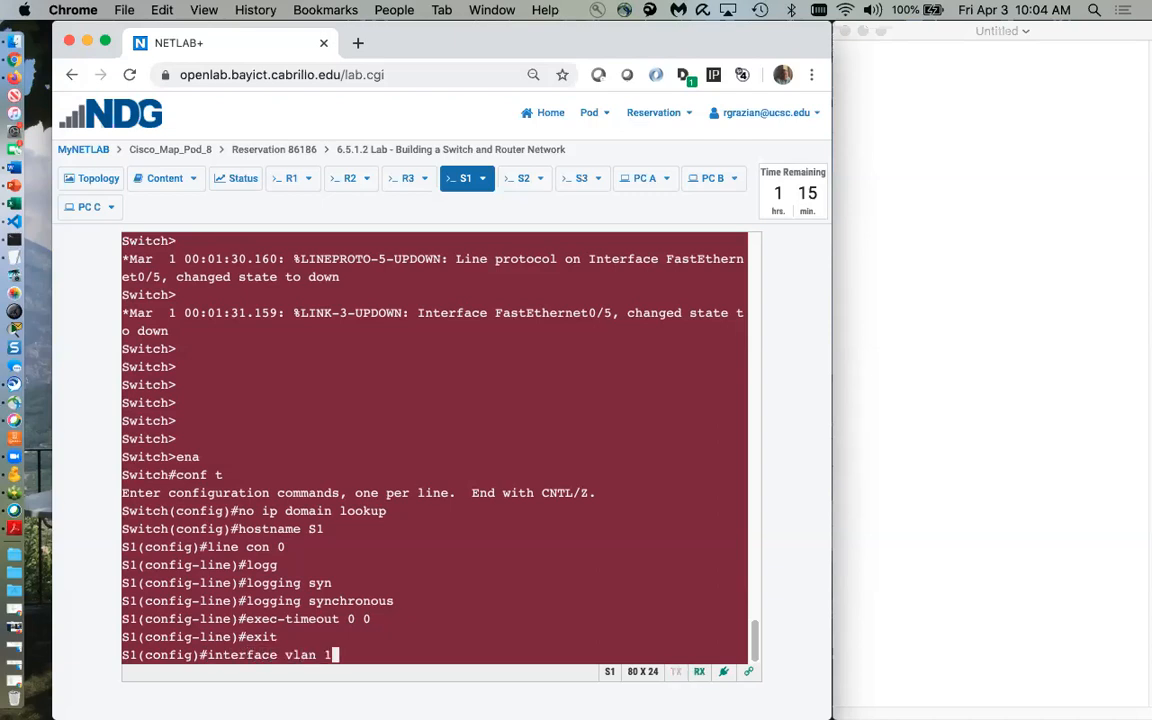
Assign interface VLAN 1 the address 192.168.1.5 255.255.255.0, correcting the mistyped command
{"action": "key", "text": "Return"}
{"action": "type", "text": "ip "}
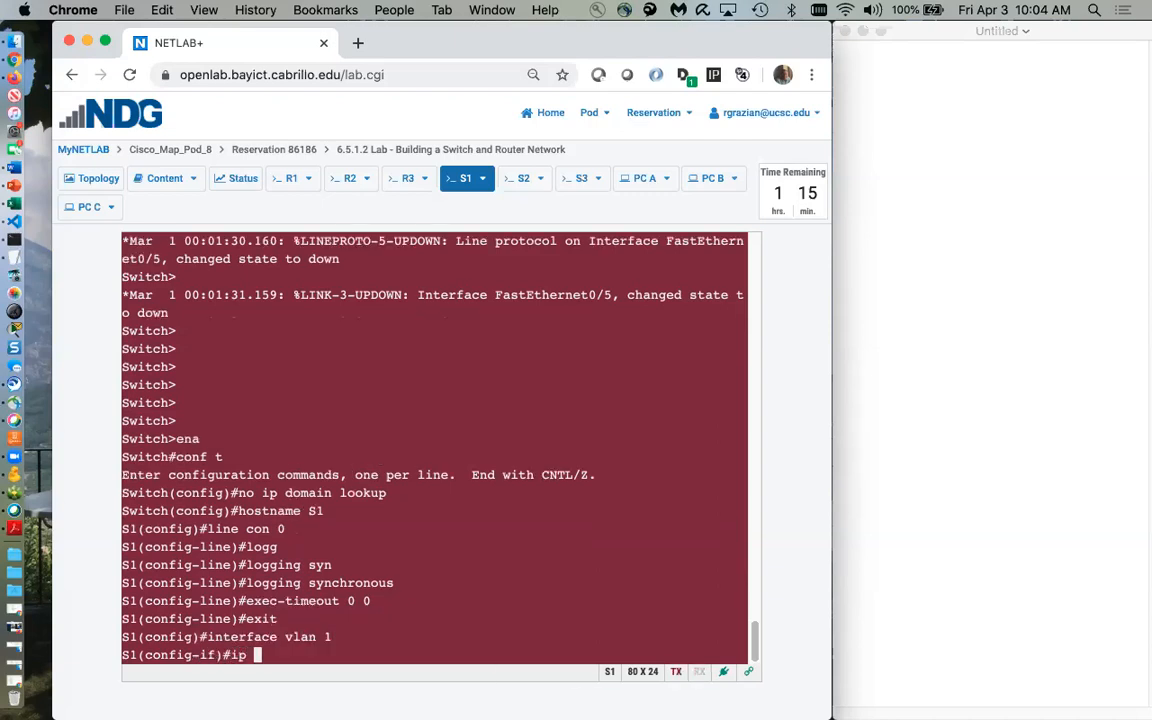
{"action": "type", "text": "address"}
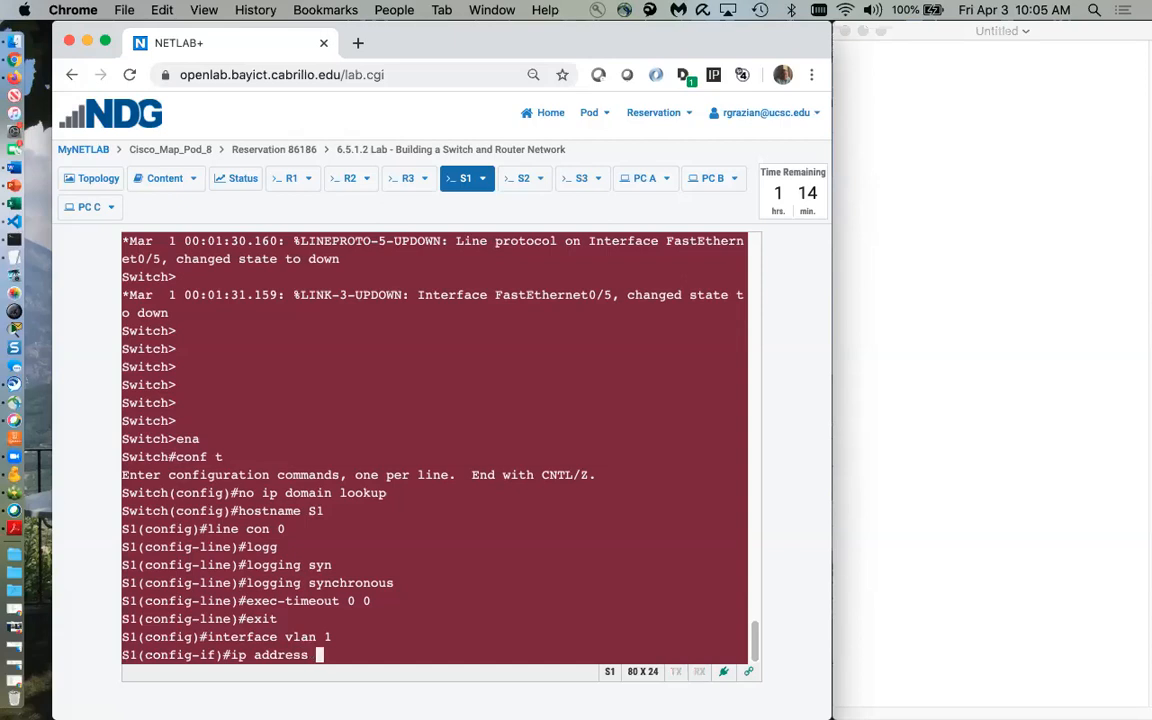
{"action": "type", "text": " ip 192.168.1.5 155"}
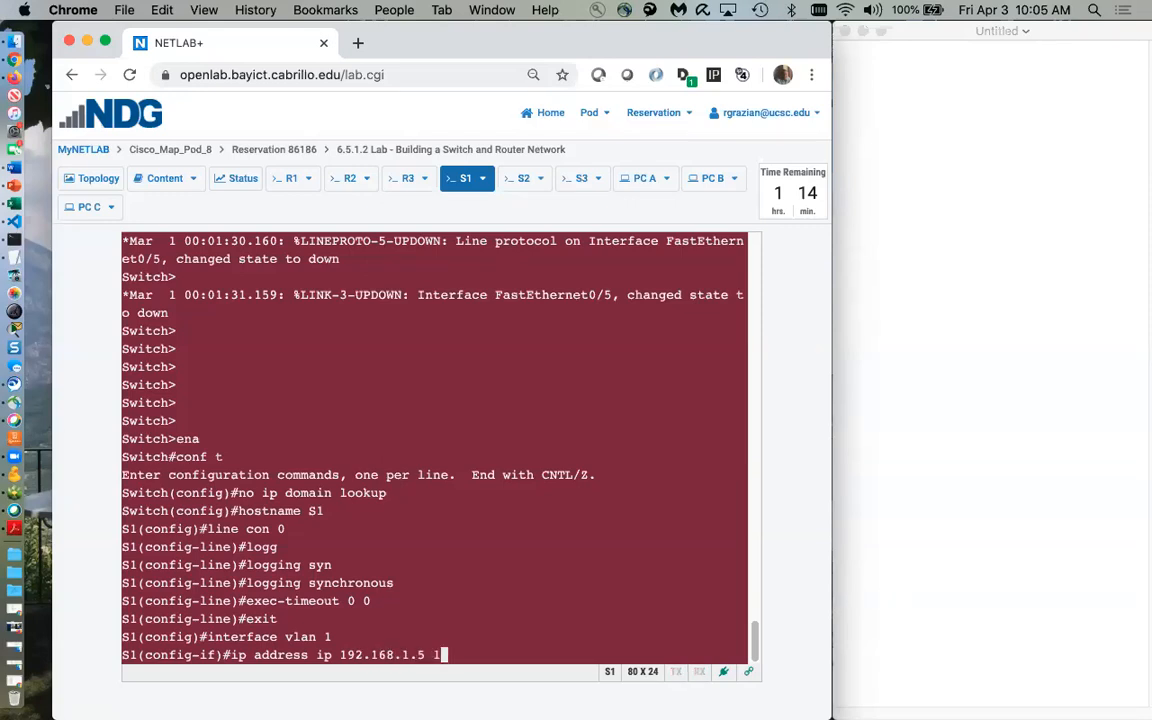
{"action": "key", "text": "BackSpace"}
{"action": "key", "text": "BackSpace"}
{"action": "key", "text": "BackSpace"}
{"action": "type", "text": "255.255.255.0"}
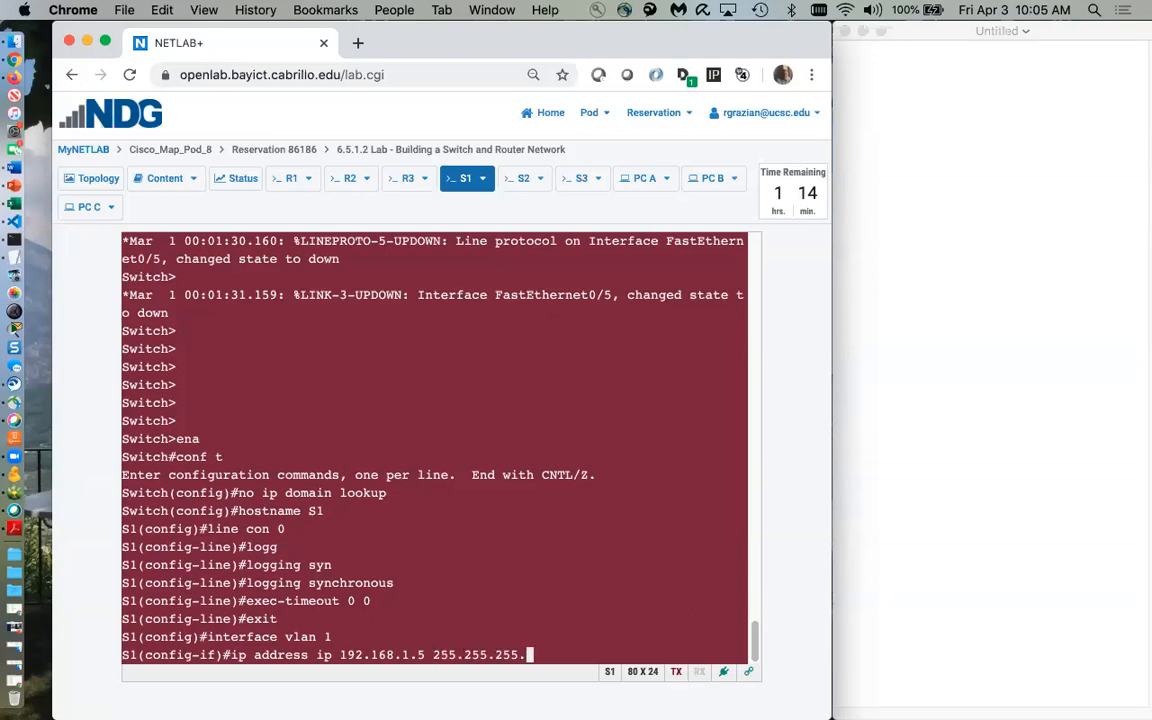
{"action": "key", "text": "Return"}
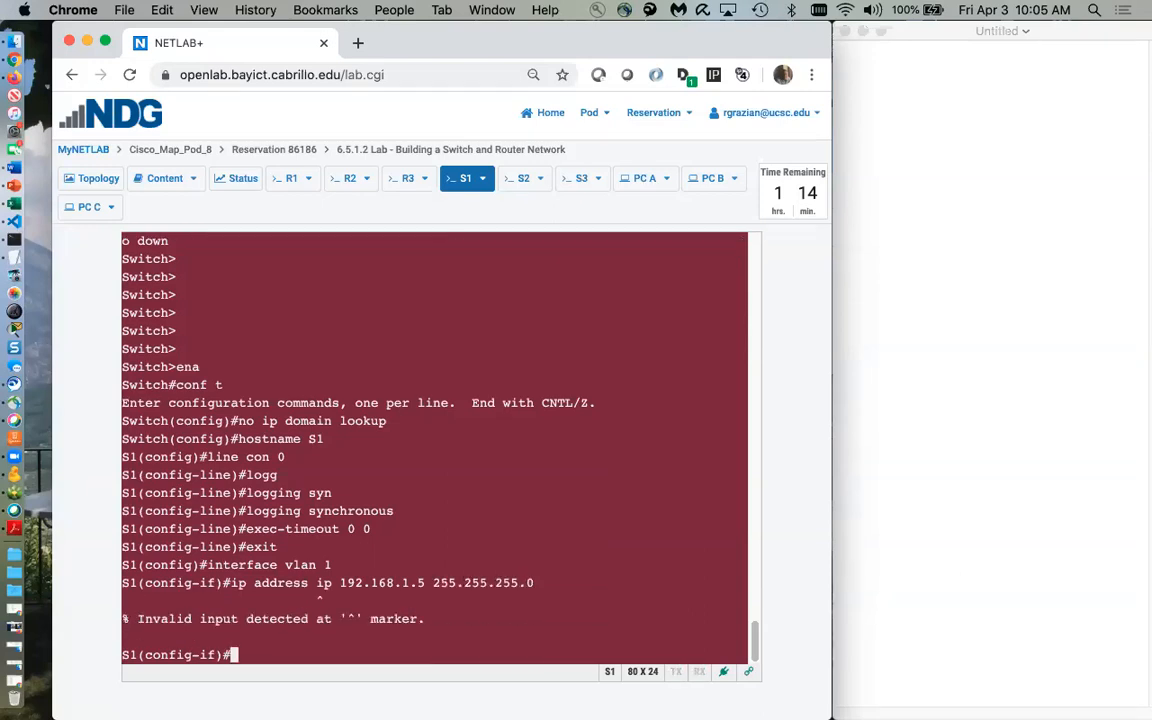
{"action": "key", "text": "Up"}
{"action": "key", "text": "Left"}
{"action": "key", "text": "Left"}
{"action": "key", "text": "Left"}
{"action": "key", "text": "Left"}
{"action": "key", "text": "Left"}
{"action": "key", "text": "Left"}
{"action": "key", "text": "Left"}
{"action": "key", "text": "Left"}
{"action": "key", "text": "Left"}
{"action": "key", "text": "Left"}
{"action": "key", "text": "Left"}
{"action": "key", "text": "Left"}
{"action": "key", "text": "Left"}
{"action": "key", "text": "Left"}
{"action": "key", "text": "Left"}
{"action": "key", "text": "Left"}
{"action": "key", "text": "Left"}
{"action": "key", "text": "Left"}
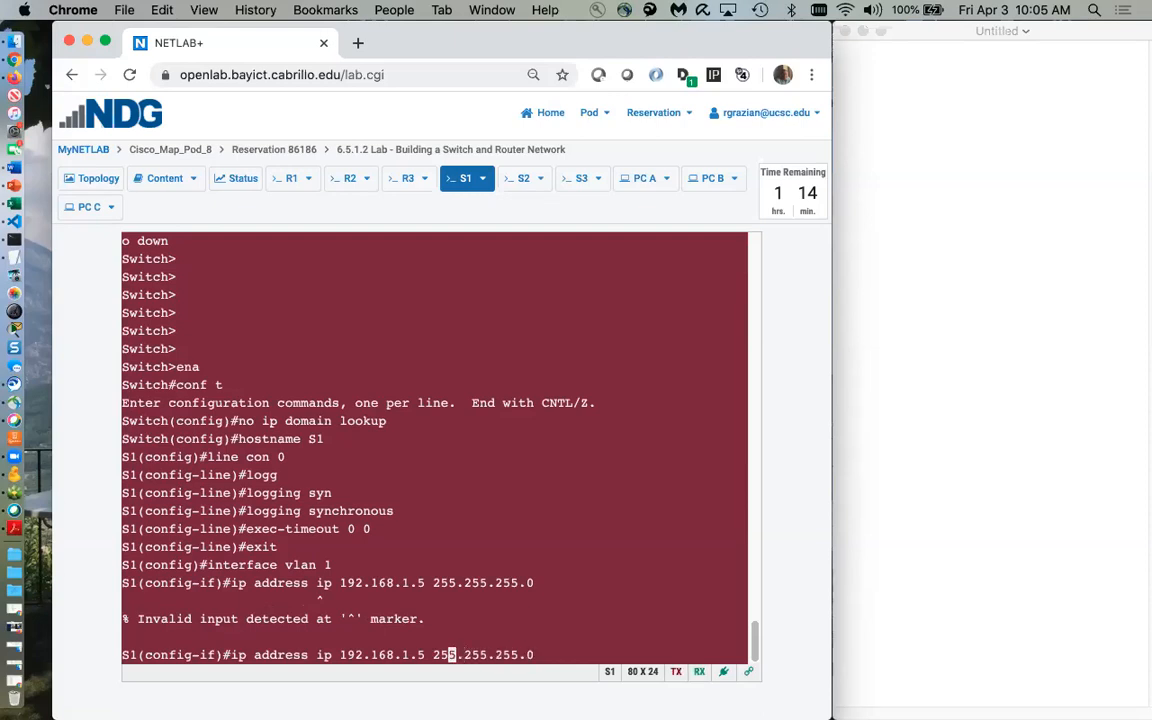
{"action": "key", "text": "Left"}
{"action": "key", "text": "Left"}
{"action": "key", "text": "Left"}
{"action": "key", "text": "Left"}
{"action": "key", "text": "Left"}
{"action": "key", "text": "Left"}
{"action": "key", "text": "Left"}
{"action": "key", "text": "BackSpace"}
{"action": "key", "text": "BackSpace"}
{"action": "key", "text": "BackSpace"}
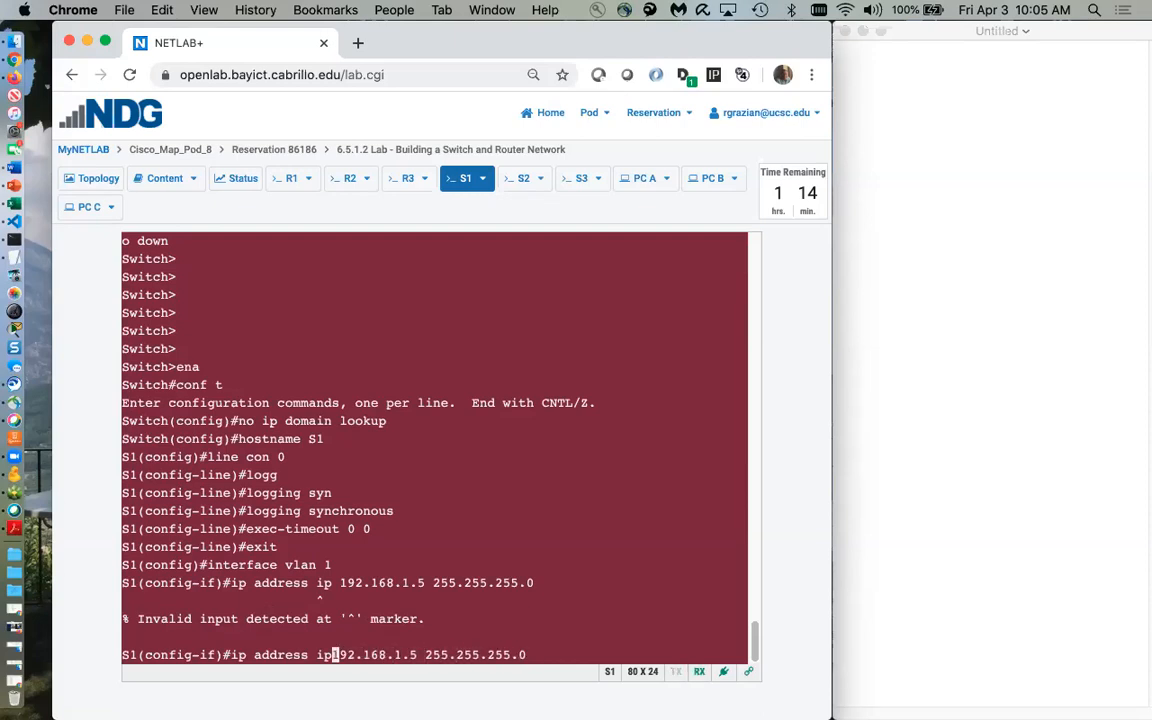
{"action": "key", "text": "Return"}
Bring VLAN 1 up with no shut, leave configuration mode, and type show run
{"action": "type", "text": "n"}
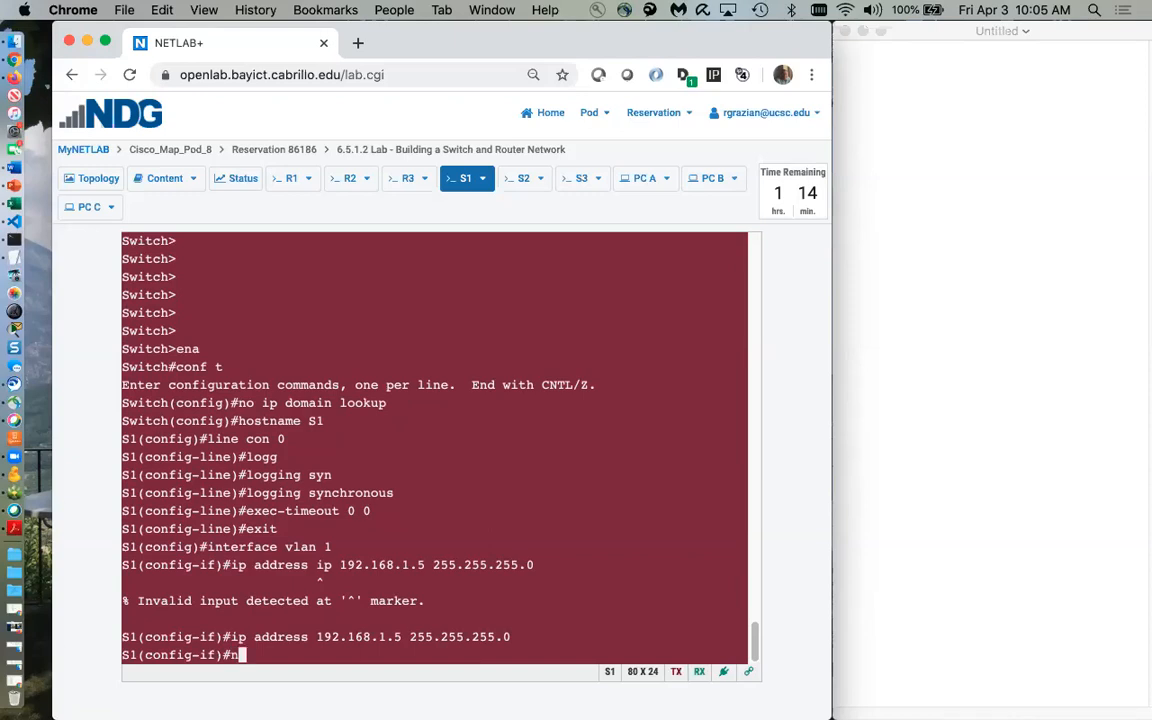
{"action": "type", "text": "o shut"}
{"action": "key", "text": "Return"}
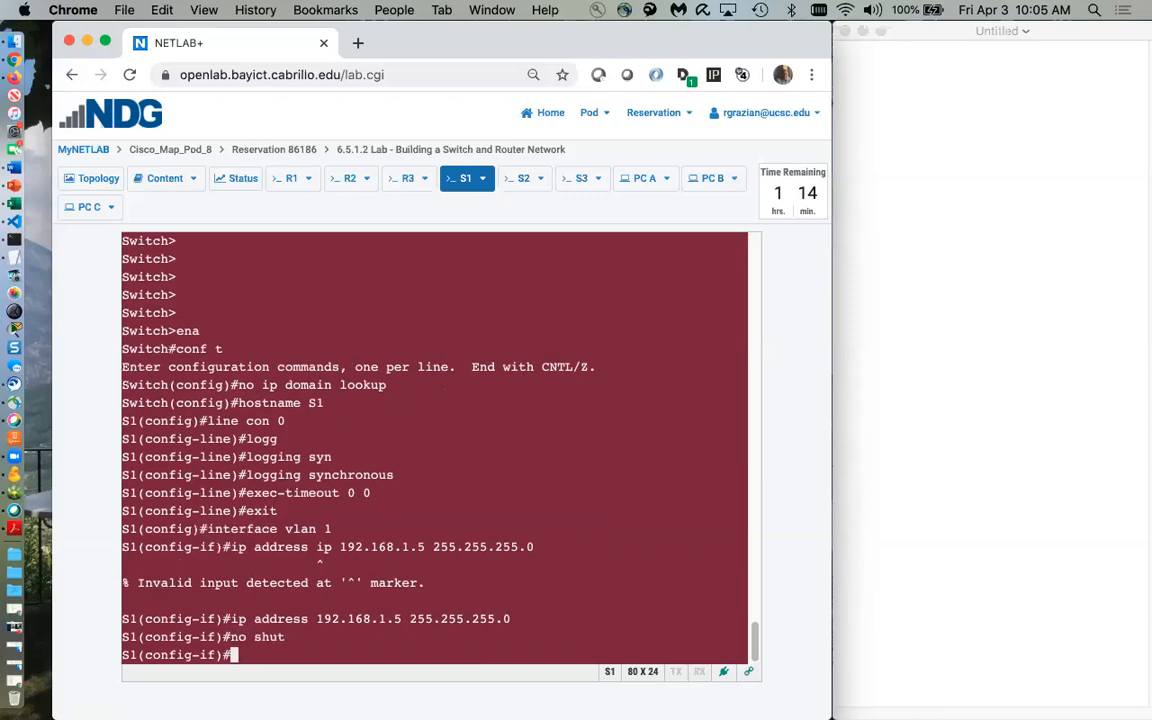
{"action": "type", "text": "end"}
{"action": "key", "text": "Return"}
{"action": "key", "text": "Return"}
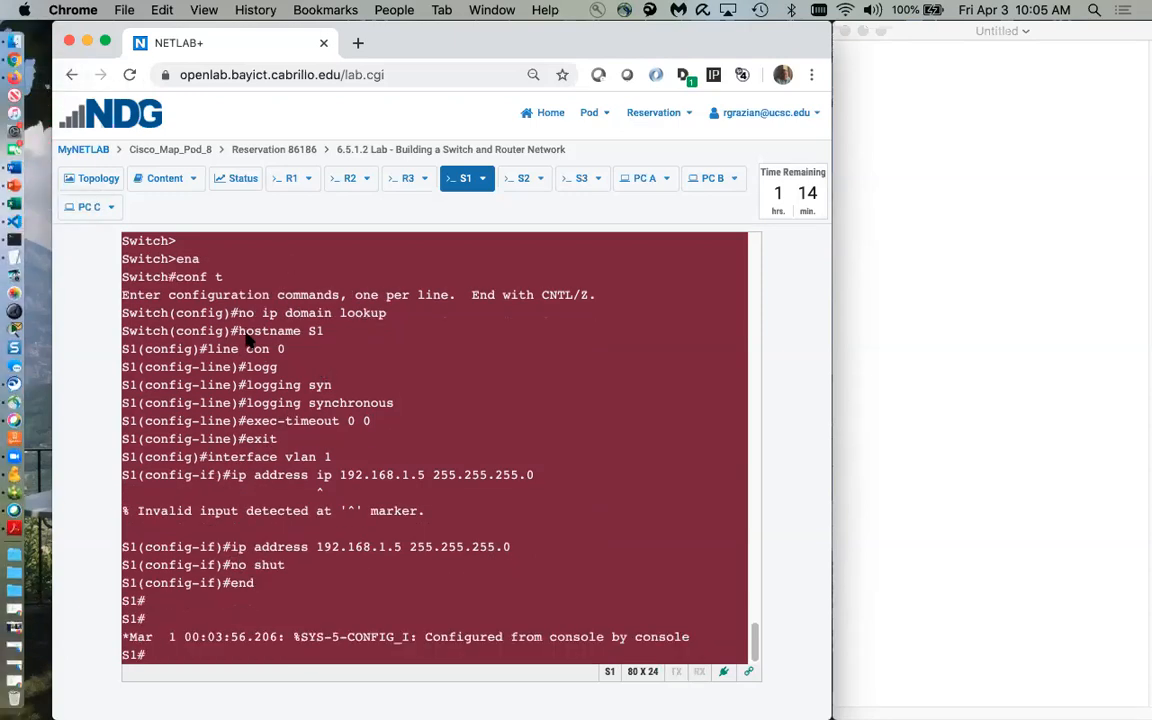
{"action": "key", "text": "Return"}
{"action": "key", "text": "Return"}
{"action": "key", "text": "Return"}
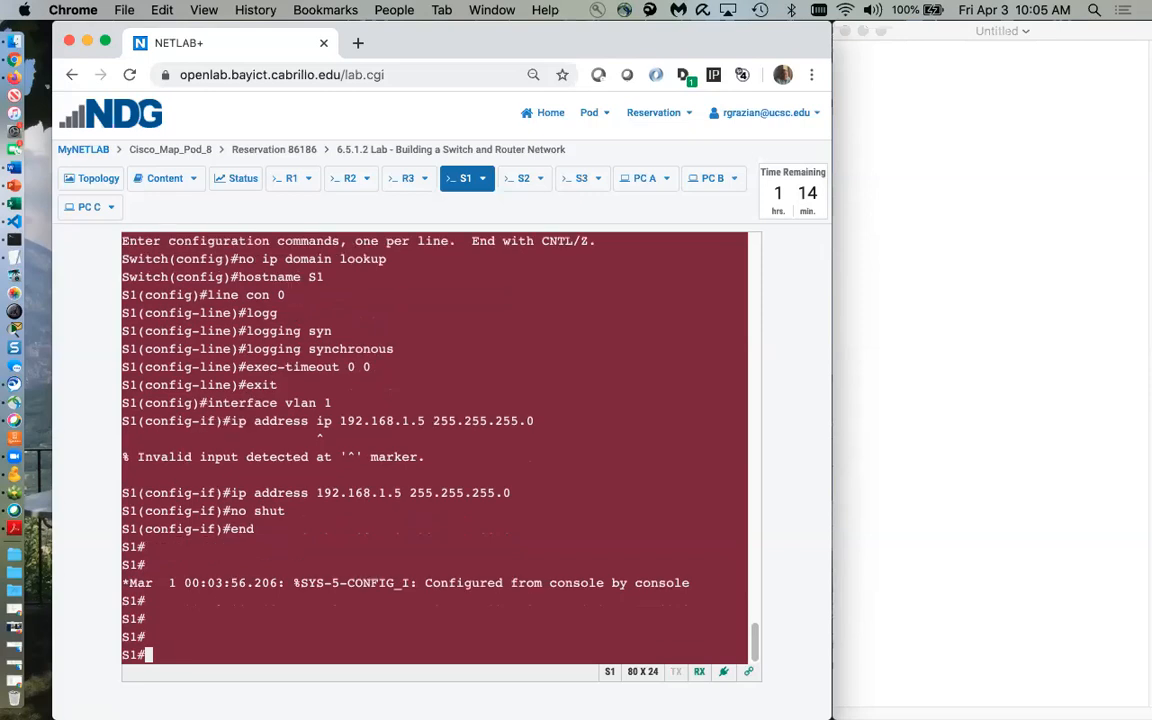
{"action": "type", "text": "show run"}
Page through S1's show run output, then select from S1#show run to system mtu routing 1500
{"action": "key", "text": "Return"}
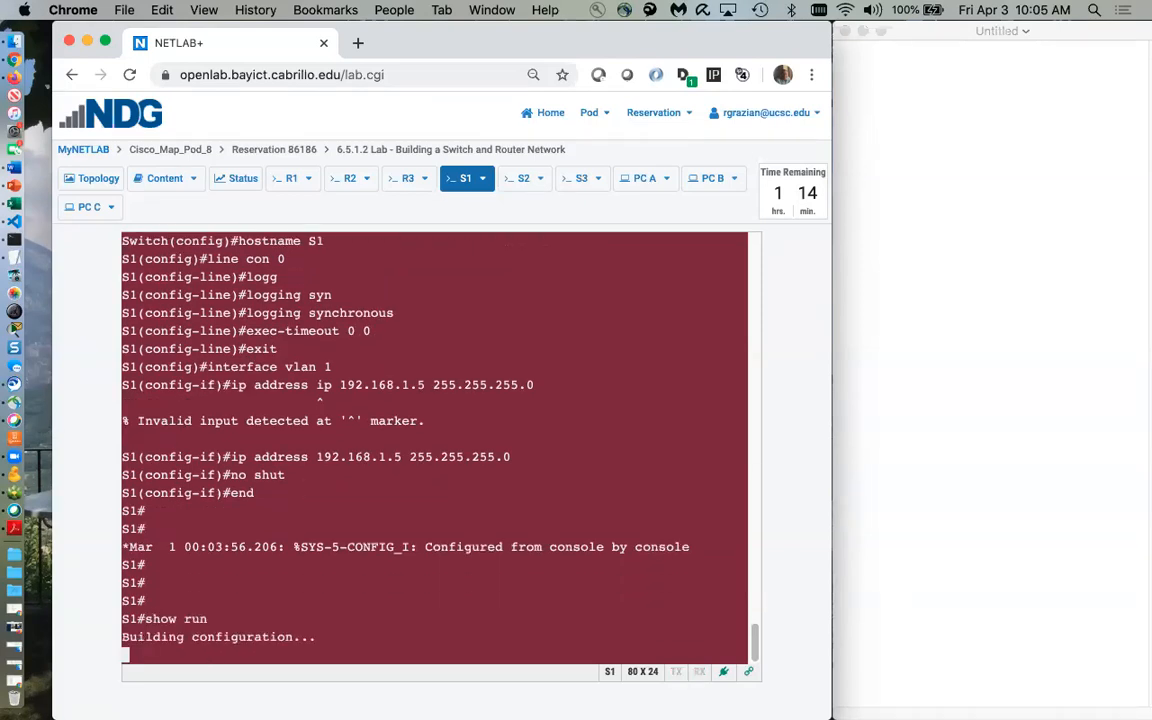
{"action": "key", "text": "space"}
{"action": "key", "text": "space"}
{"action": "key", "text": "space"}
{"action": "key", "text": "space"}
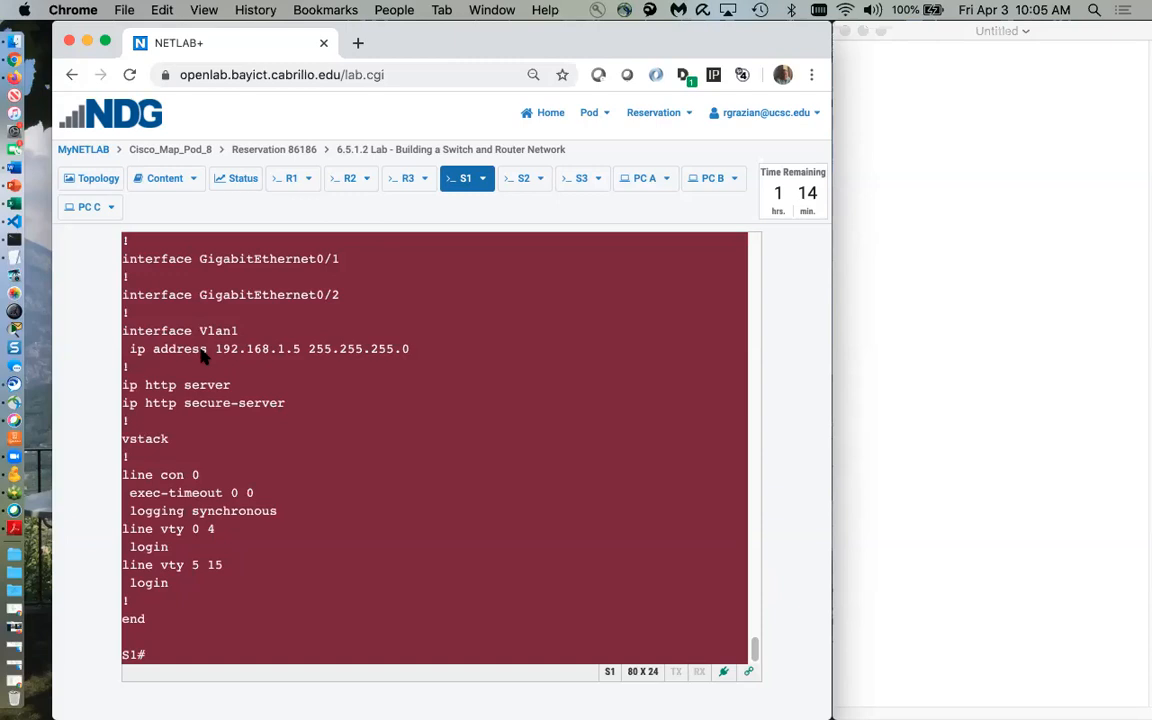
{"action": "scroll", "coordinate": [204, 370], "scroll_direction": "up", "scroll_amount": 6}
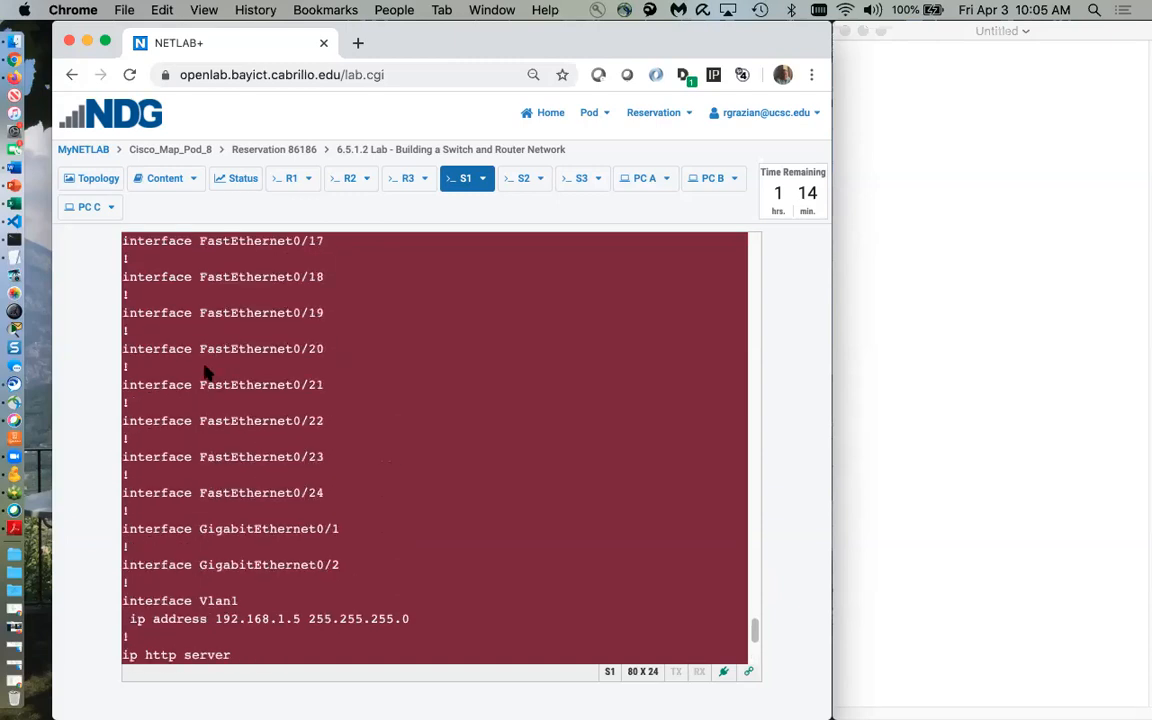
{"action": "scroll", "coordinate": [204, 372], "scroll_direction": "up", "scroll_amount": 15}
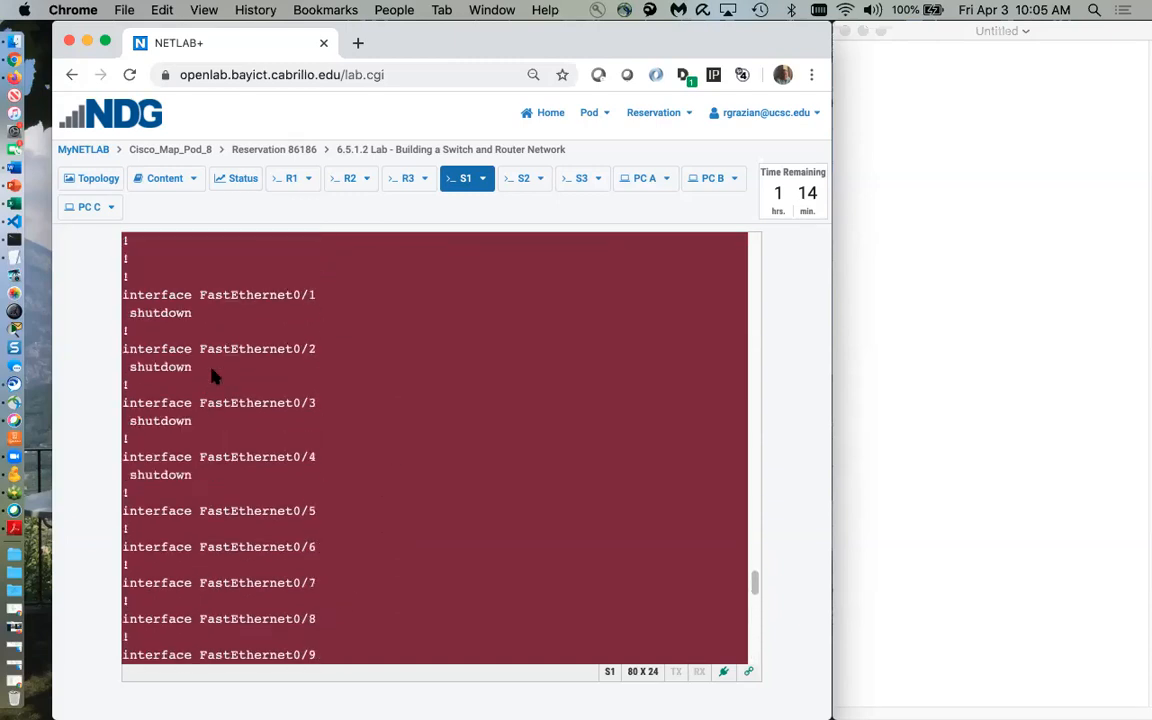
{"action": "scroll", "coordinate": [212, 376], "scroll_direction": "up", "scroll_amount": 12}
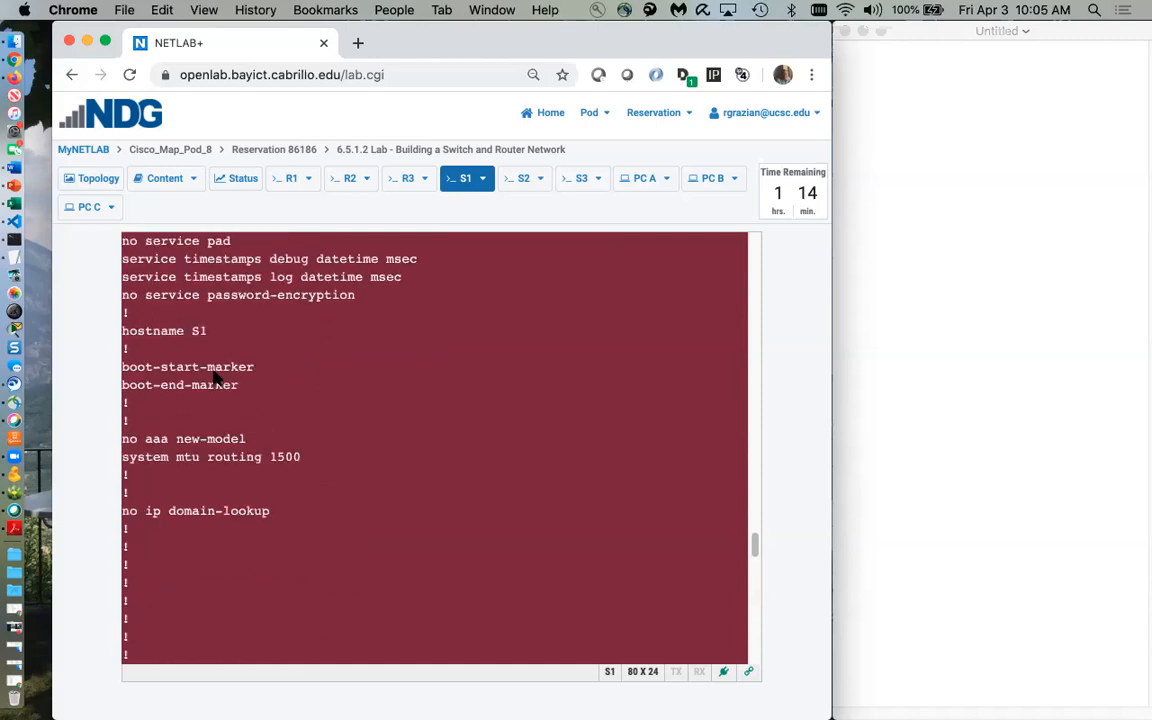
{"action": "scroll", "coordinate": [210, 370], "scroll_direction": "up", "scroll_amount": 3}
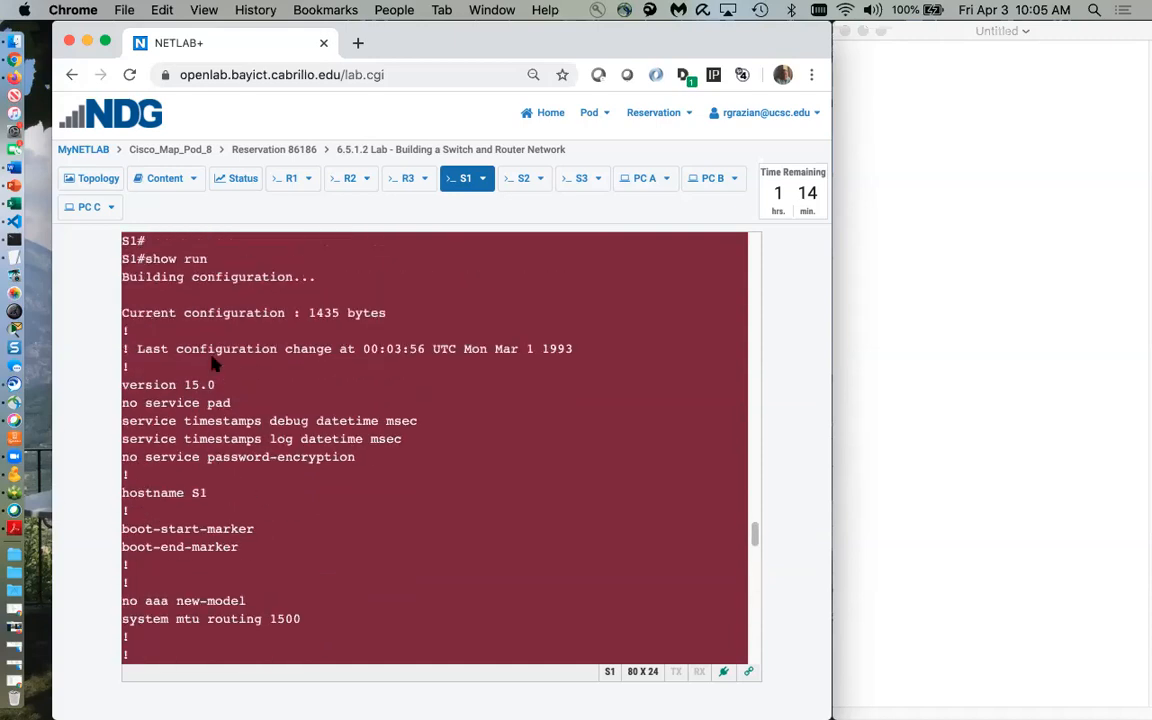
{"action": "left_click_drag", "start_coordinate": [122, 258], "coordinate": [340, 685]}
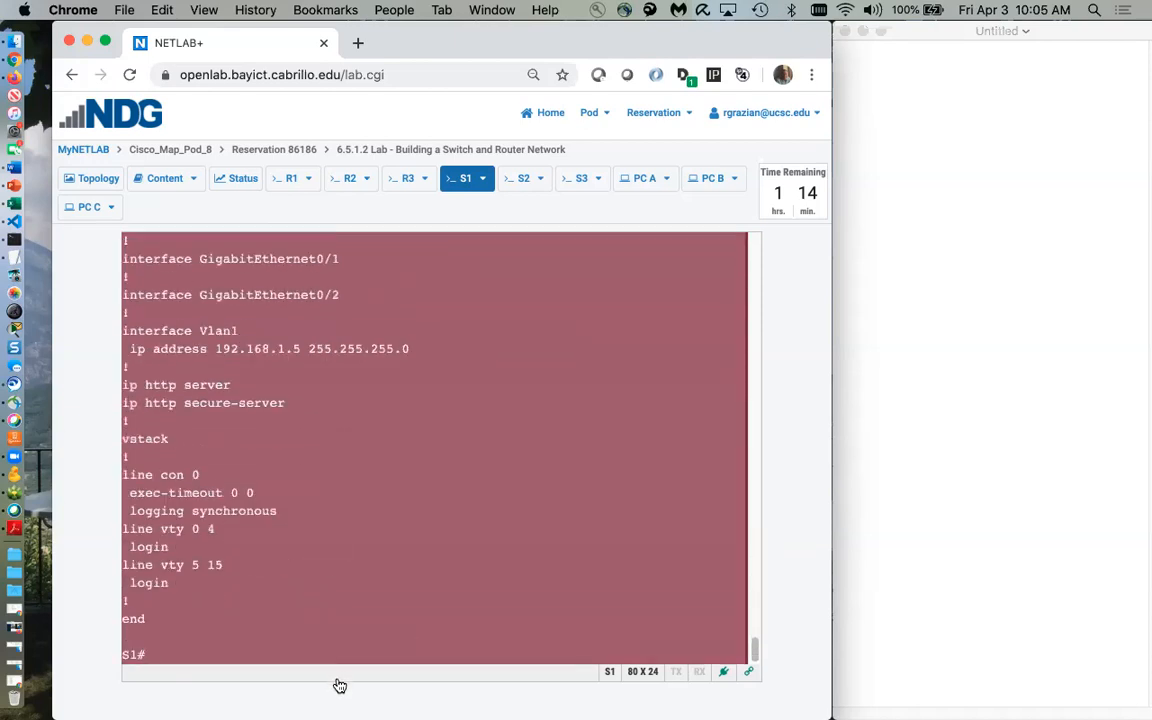
Reselect S1's whole show run output, copy it via the device action list, and bring up TextEdit
{"action": "left_click", "coordinate": [485, 179]}
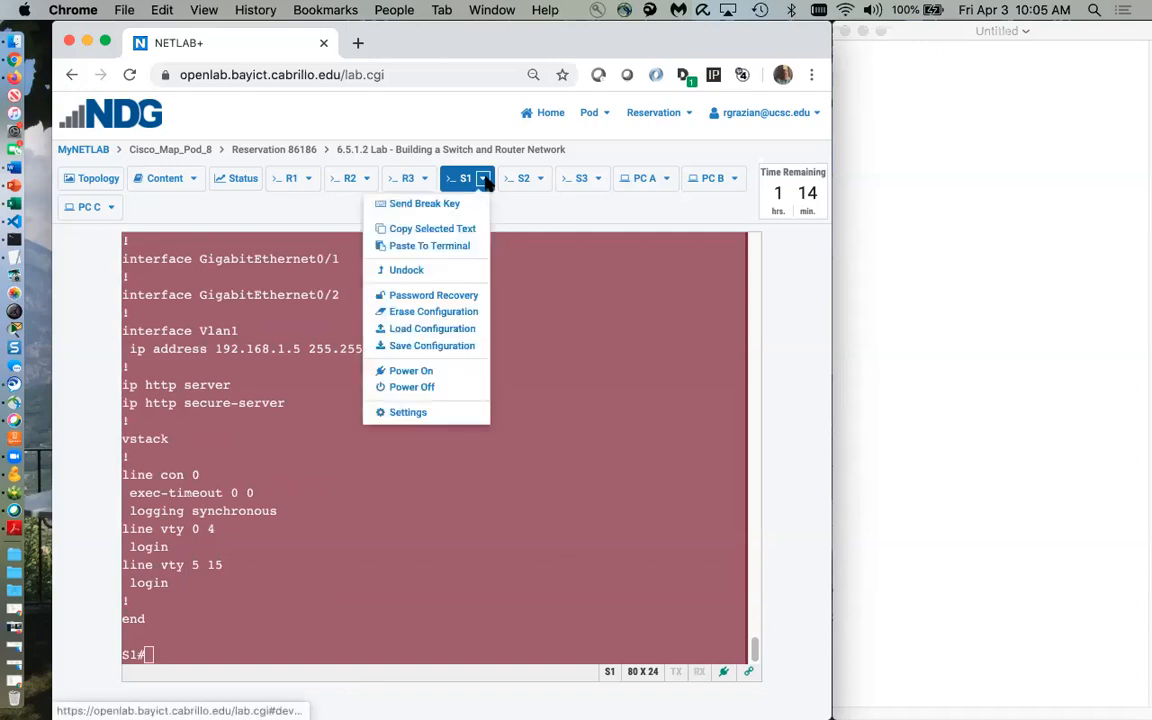
{"action": "left_click", "coordinate": [454, 231]}
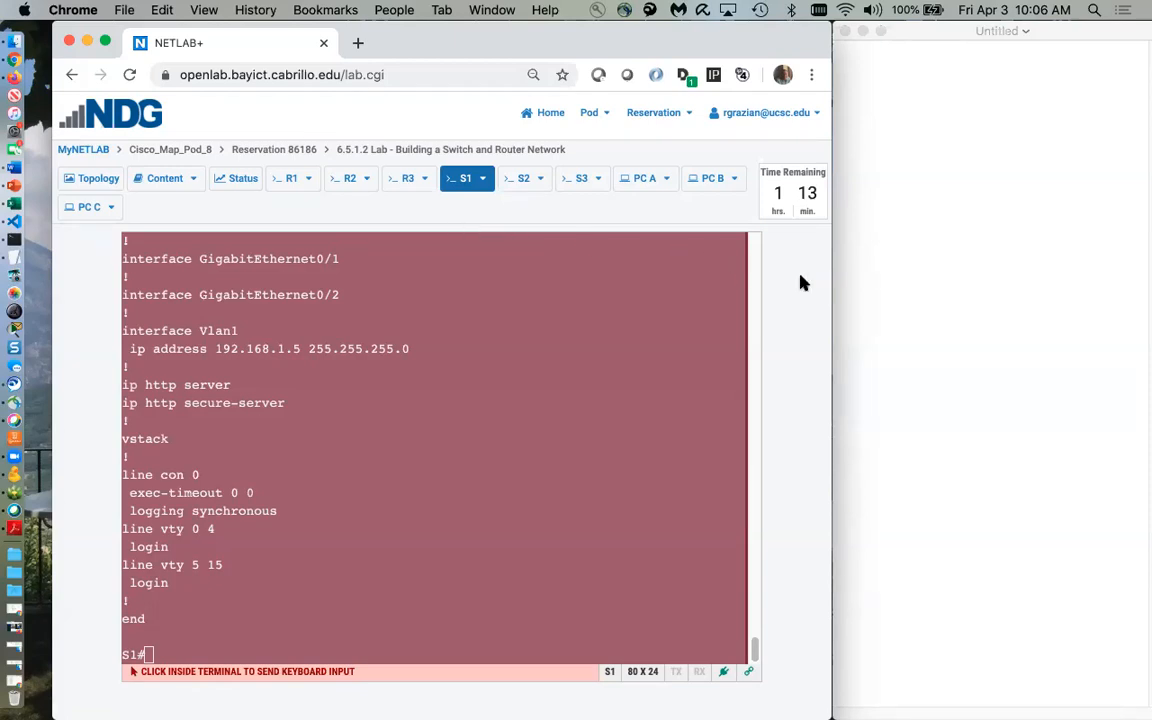
{"action": "left_click", "coordinate": [482, 179]}
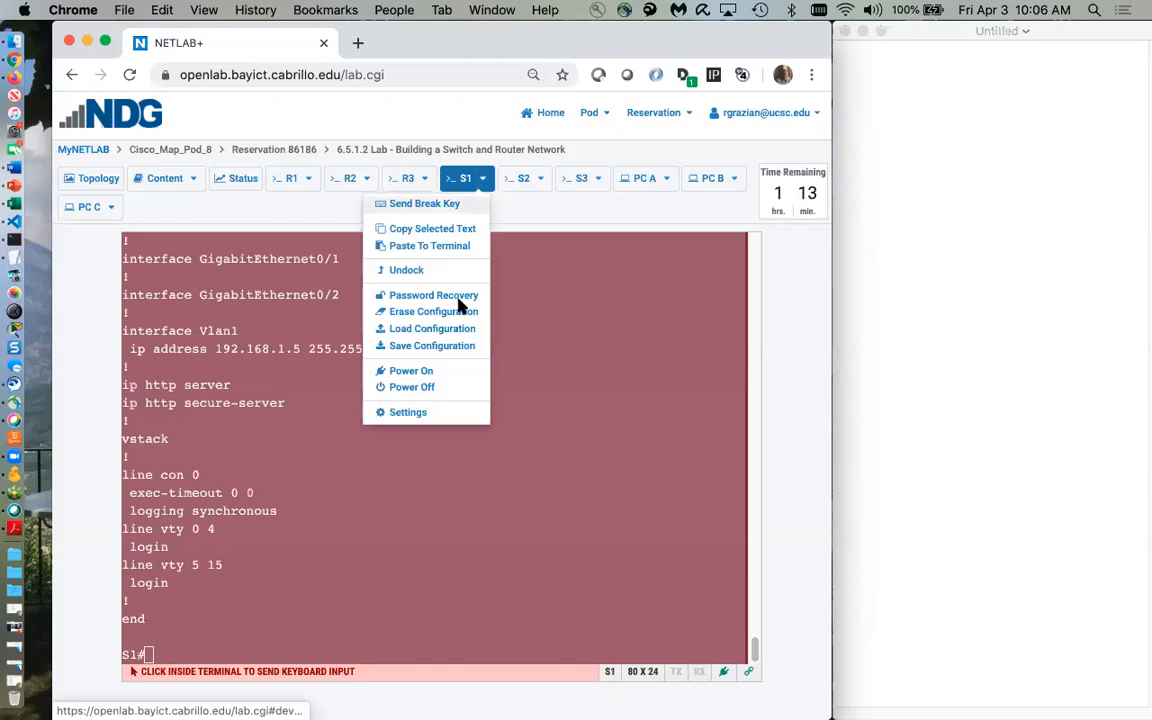
{"action": "left_click", "coordinate": [500, 518]}
{"action": "left_click_drag", "start_coordinate": [161, 654], "coordinate": [123, 329]}
{"action": "left_click", "coordinate": [484, 180]}
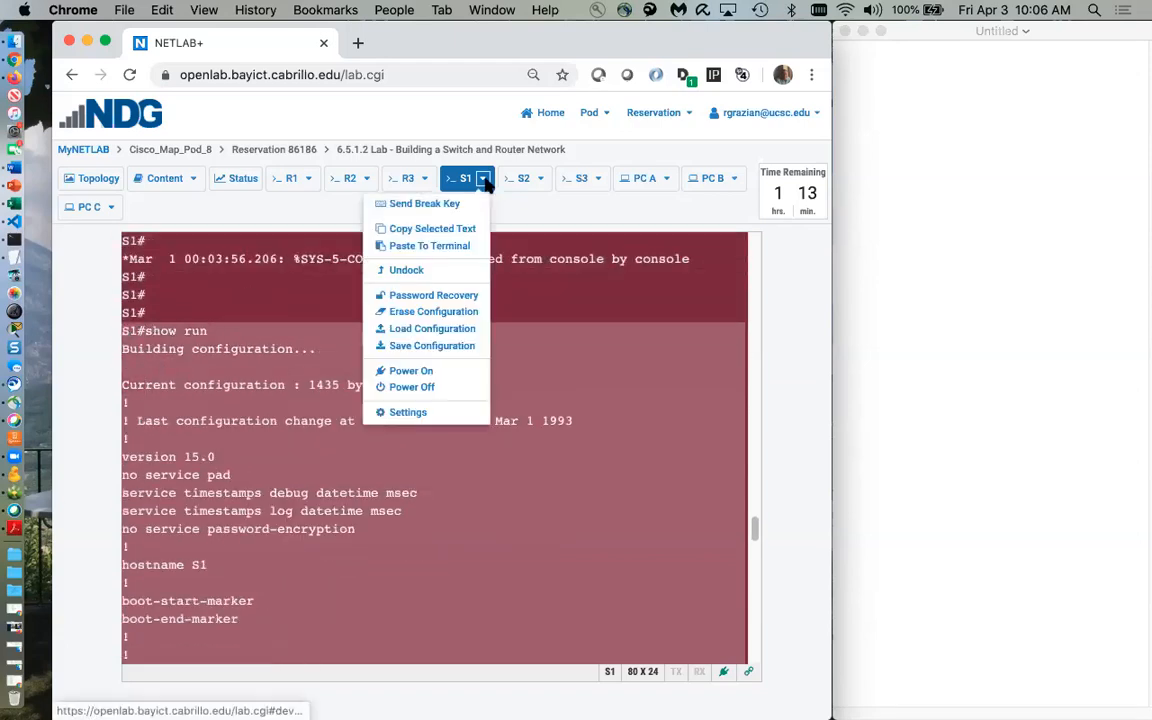
{"action": "left_click", "coordinate": [460, 227]}
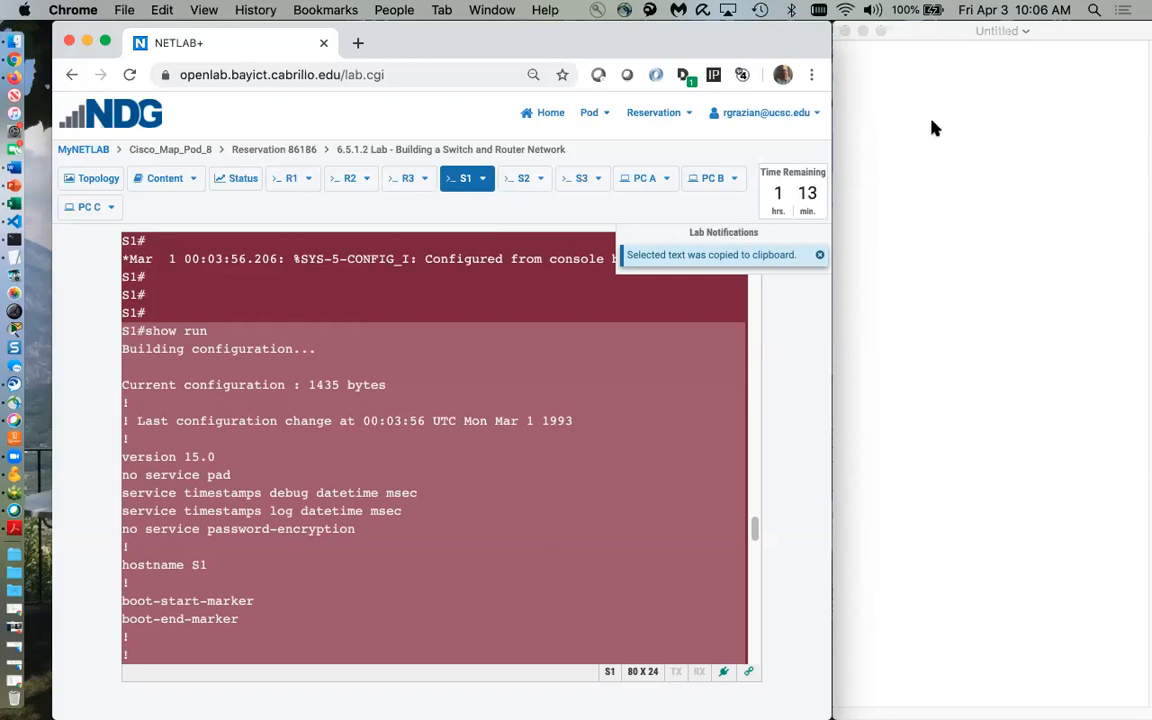
{"action": "left_click", "coordinate": [874, 128]}
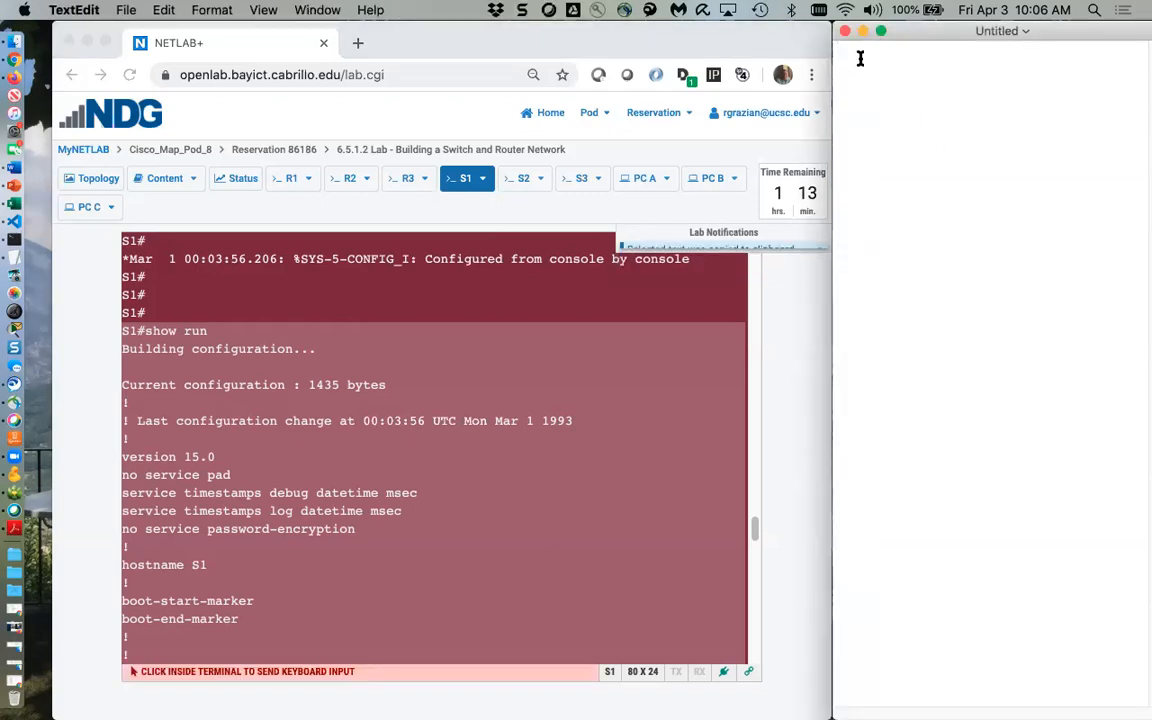
Paste S1's running configuration into the Untitled TextEdit document and add blank lines below
{"action": "key", "text": "super+v"}
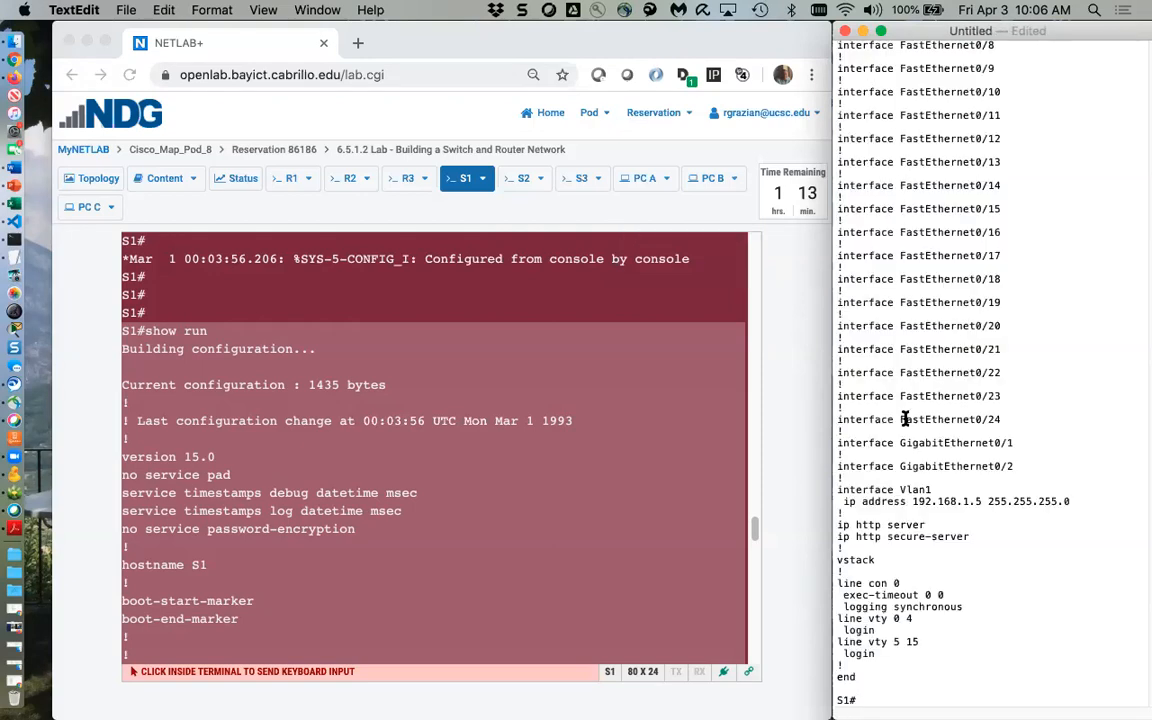
{"action": "scroll", "coordinate": [880, 224], "scroll_direction": "up", "scroll_amount": 15}
{"action": "scroll", "coordinate": [883, 222], "scroll_direction": "down", "scroll_amount": 4}
{"action": "scroll", "coordinate": [883, 222], "scroll_direction": "down", "scroll_amount": 12}
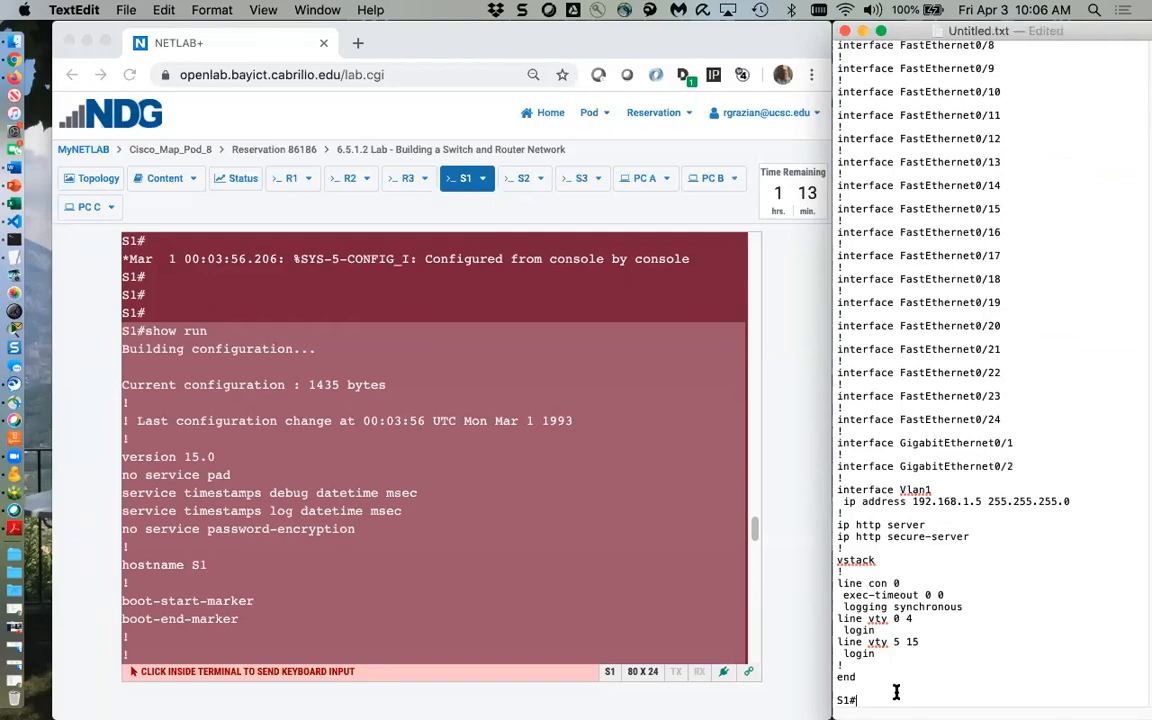
{"action": "key", "text": "Return"}
{"action": "key", "text": "Return"}
{"action": "key", "text": "Return"}
{"action": "key", "text": "Return"}
{"action": "key", "text": "Return"}
{"action": "key", "text": "Return"}
{"action": "key", "text": "Return"}
{"action": "key", "text": "Return"}
{"action": "key", "text": "Return"}
{"action": "key", "text": "Return"}
{"action": "key", "text": "Return"}
{"action": "key", "text": "Return"}
{"action": "key", "text": "Return"}
{"action": "key", "text": "Return"}
{"action": "key", "text": "Return"}
{"action": "key", "text": "Return"}
{"action": "key", "text": "Return"}
{"action": "key", "text": "Return"}
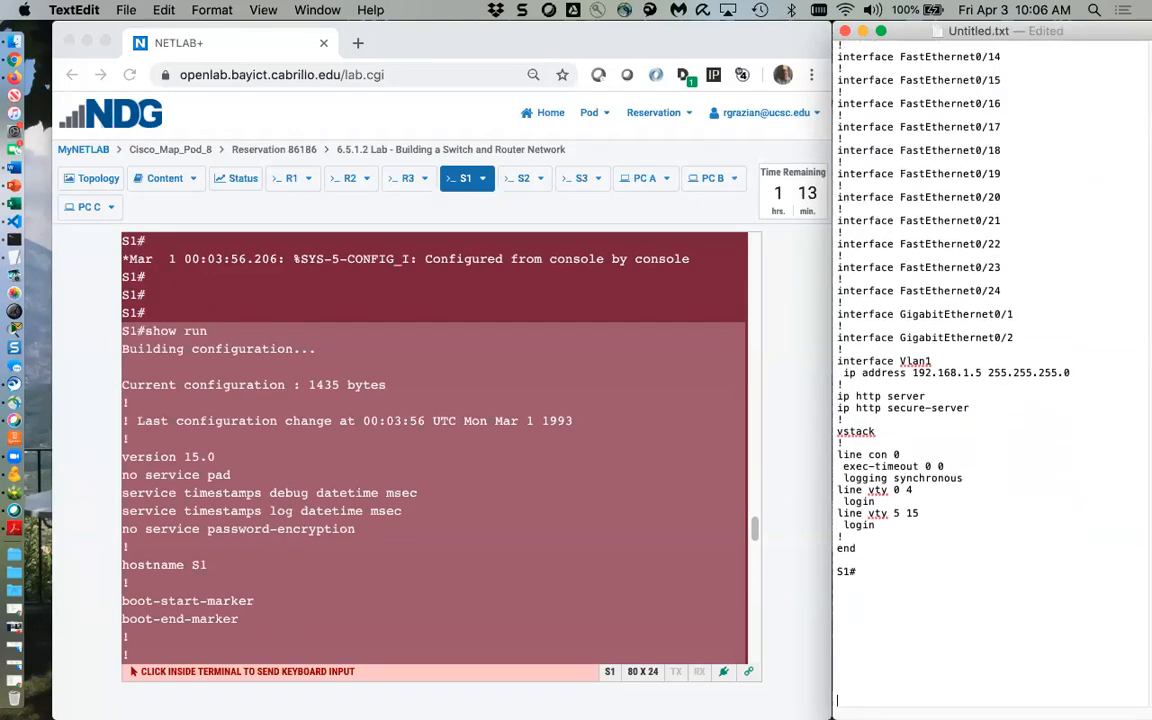
{"action": "key", "text": "Return"}
{"action": "key", "text": "Return"}
{"action": "key", "text": "Return"}
{"action": "key", "text": "Return"}
{"action": "key", "text": "Return"}
{"action": "key", "text": "Return"}
{"action": "key", "text": "Return"}
{"action": "key", "text": "Return"}
{"action": "key", "text": "Return"}
{"action": "key", "text": "Return"}
{"action": "key", "text": "Return"}
{"action": "key", "text": "Return"}
{"action": "key", "text": "Return"}
{"action": "key", "text": "Return"}
{"action": "key", "text": "Return"}
{"action": "key", "text": "Return"}
{"action": "key", "text": "Return"}
{"action": "key", "text": "Return"}
{"action": "key", "text": "Return"}
{"action": "key", "text": "Return"}
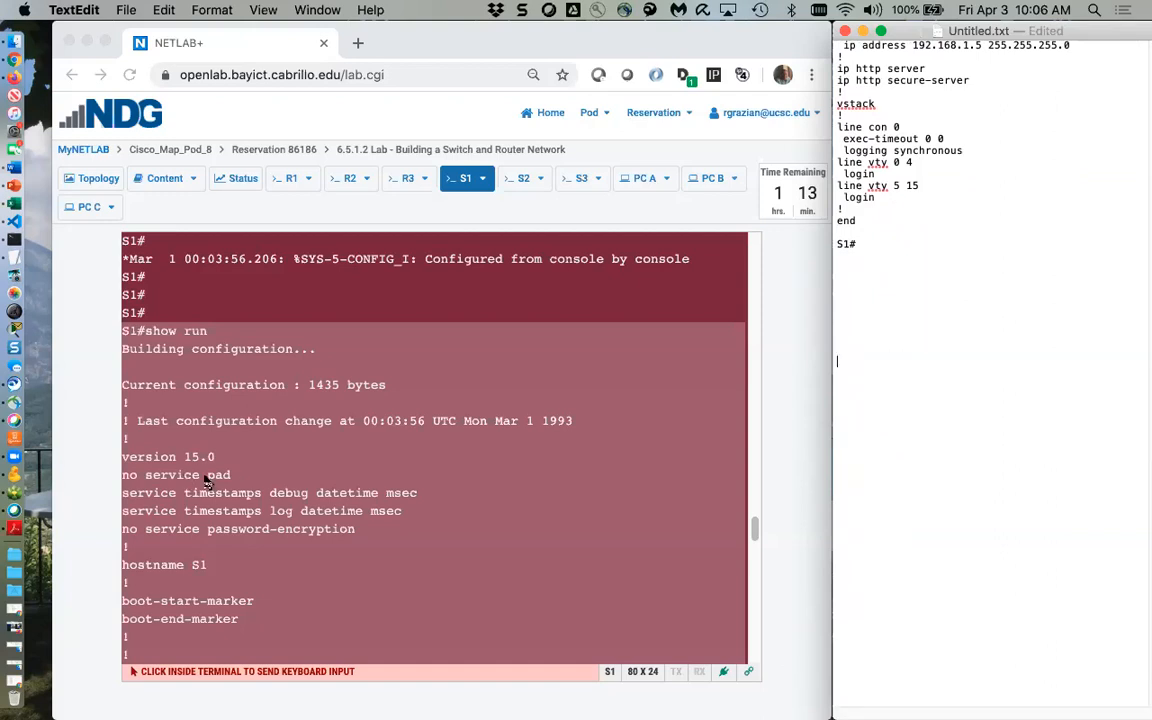
Put R1's console into global configuration mode with ena and conf t, then return to TextEdit
{"action": "left_click", "coordinate": [228, 438]}
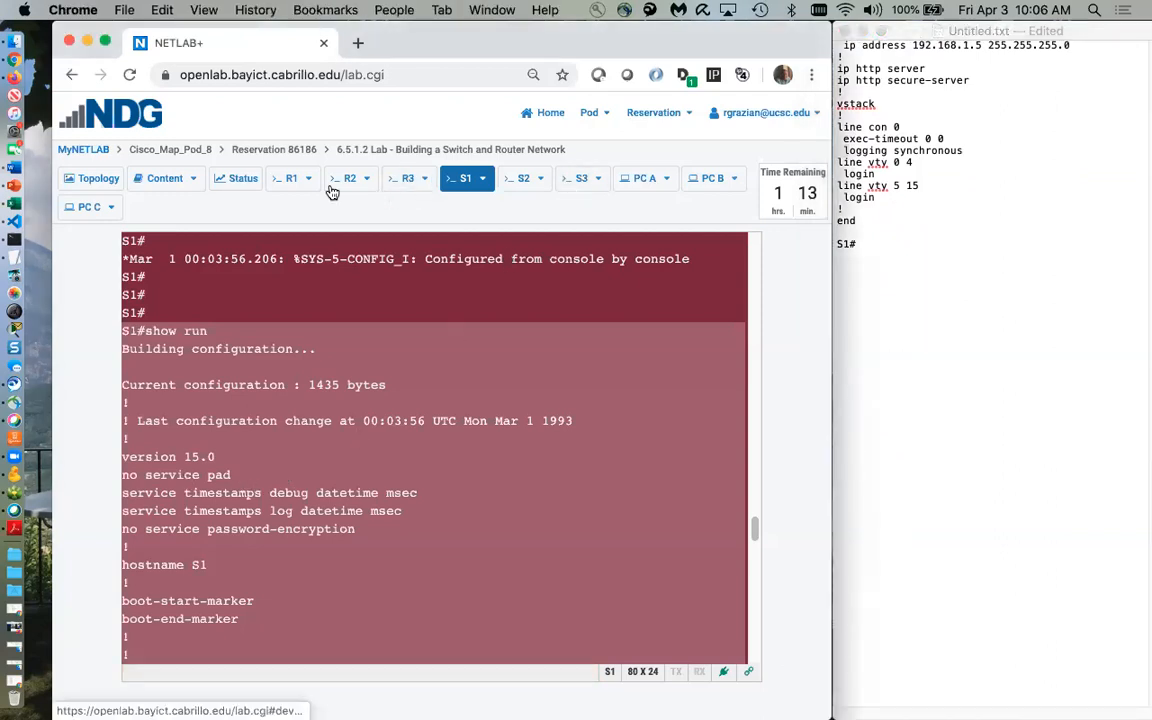
{"action": "left_click", "coordinate": [281, 178]}
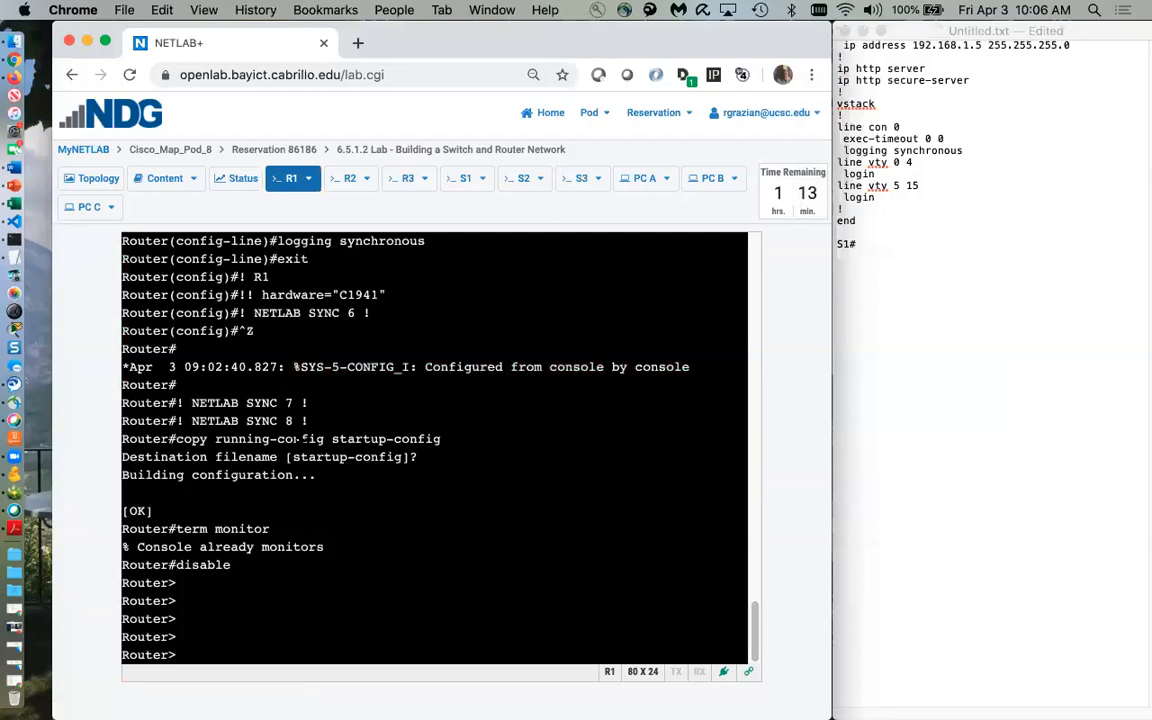
{"action": "key", "text": "Return"}
{"action": "key", "text": "Return"}
{"action": "type", "text": "ena"}
{"action": "key", "text": "Return"}
{"action": "type", "text": "co"}
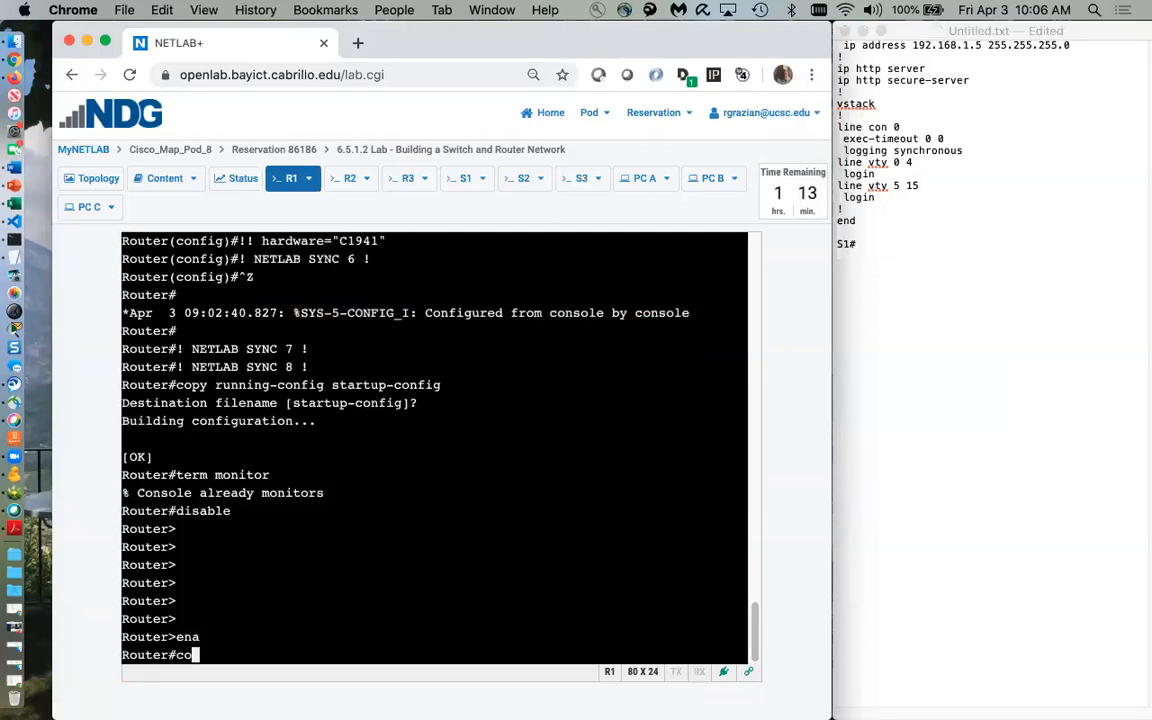
{"action": "type", "text": "nf t"}
{"action": "key", "text": "Return"}
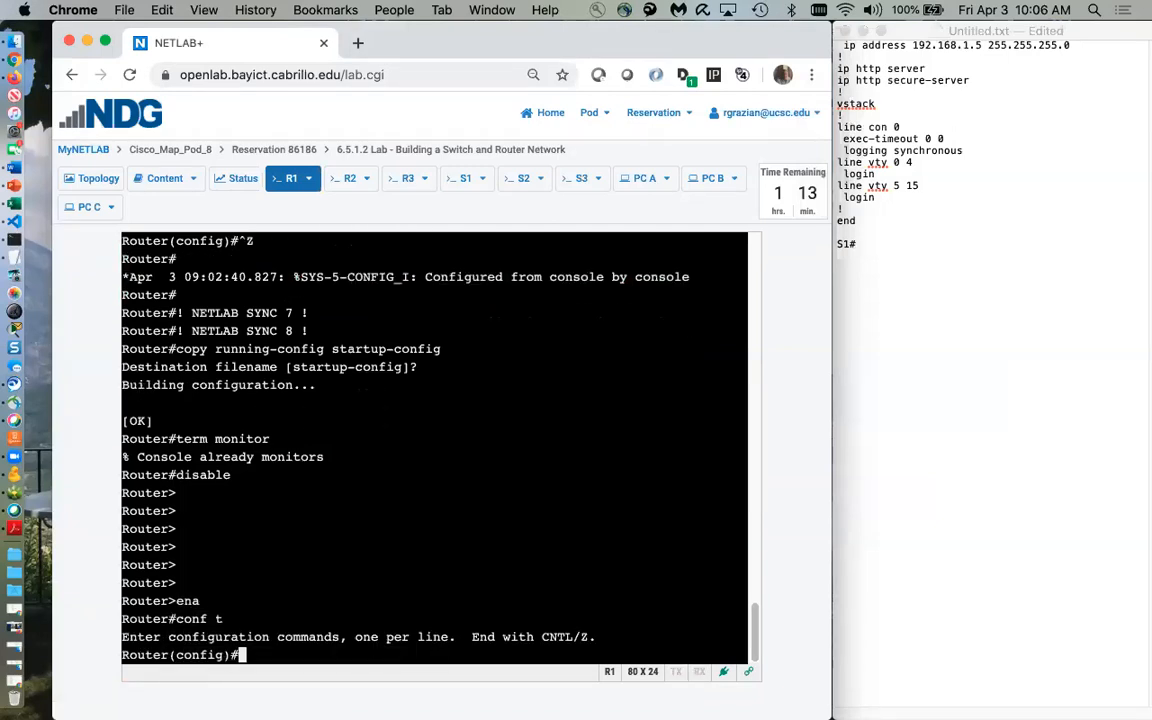
{"action": "left_click", "coordinate": [867, 301]}
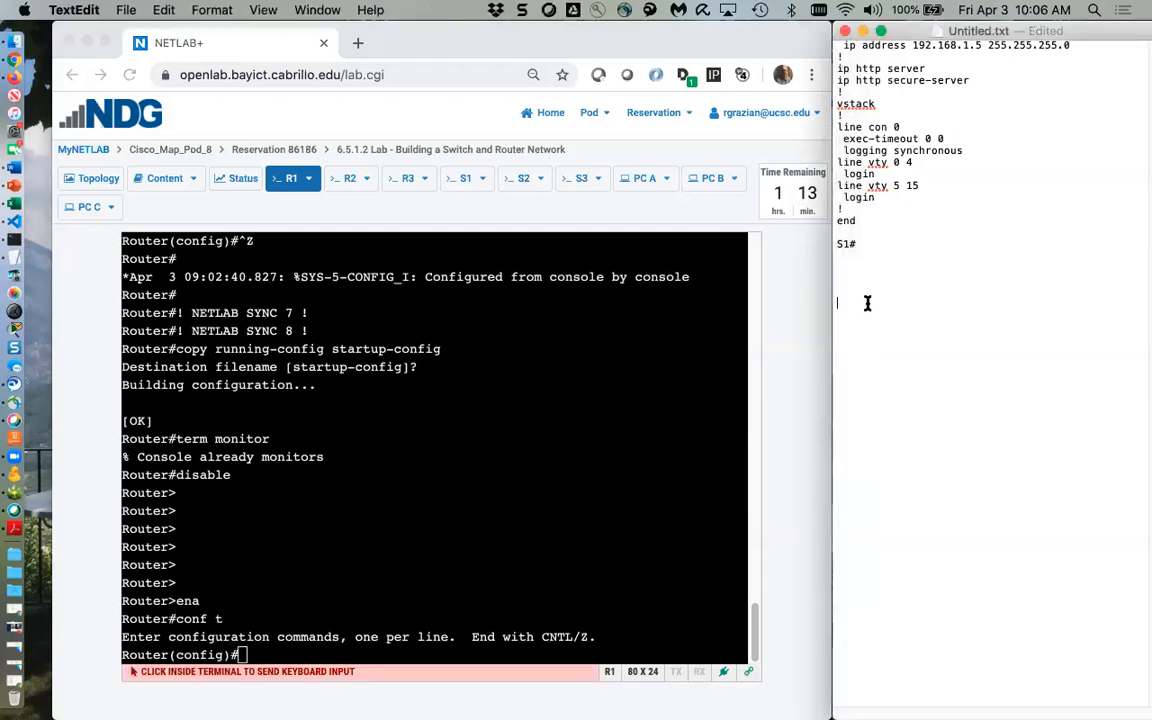
Draft R1 commands: hostname R1, no ip domain-lookup, console logging sync, exec-timeout 0 0, enable secret; select them
{"action": "type", "text": "host "}
{"action": "type", "text": "name"}
{"action": "type", "text": " domain"}
{"action": "key", "text": "BackSpace"}
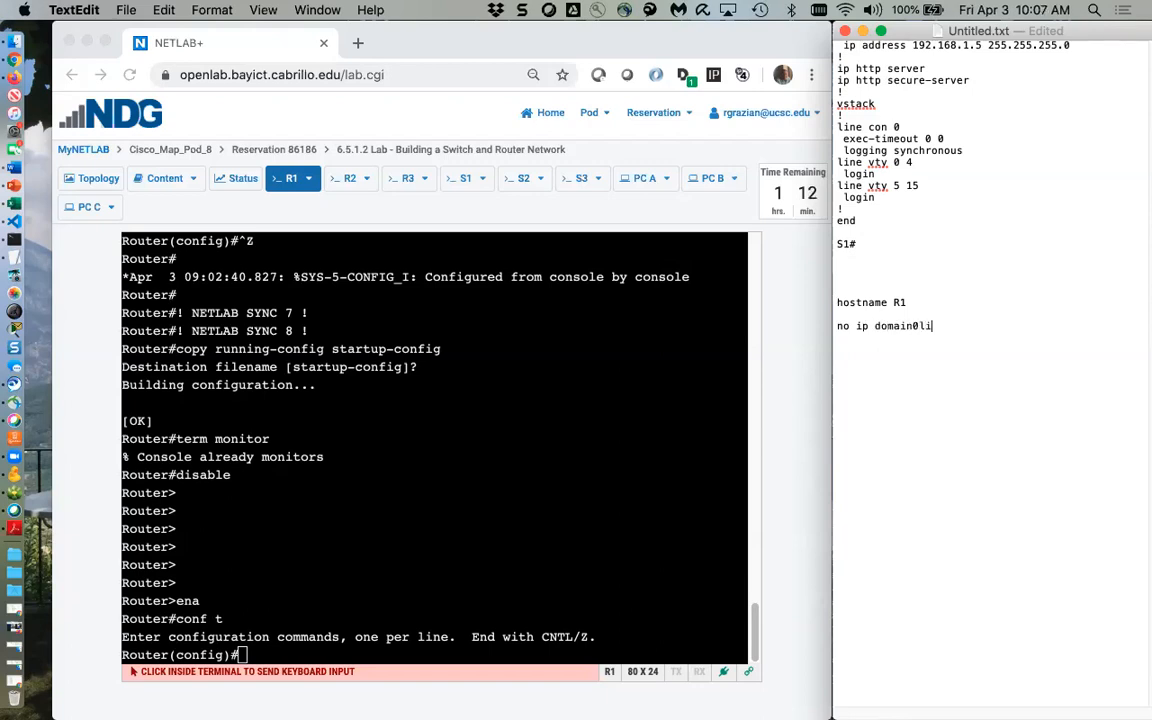
{"action": "key", "text": "BackSpace"}
{"action": "key", "text": "BackSpace"}
{"action": "type", "text": "-l"}
{"action": "type", "text": "int"}
{"action": "key", "text": "BackSpace"}
{"action": "key", "text": "BackSpace"}
{"action": "type", "text": "line cco"}
{"action": "type", "text": "ogg syn"}
{"action": "type", "text": "ex"}
{"action": "type", "text": "ec-time 0 09"}
{"action": "type", "text": "exi"}
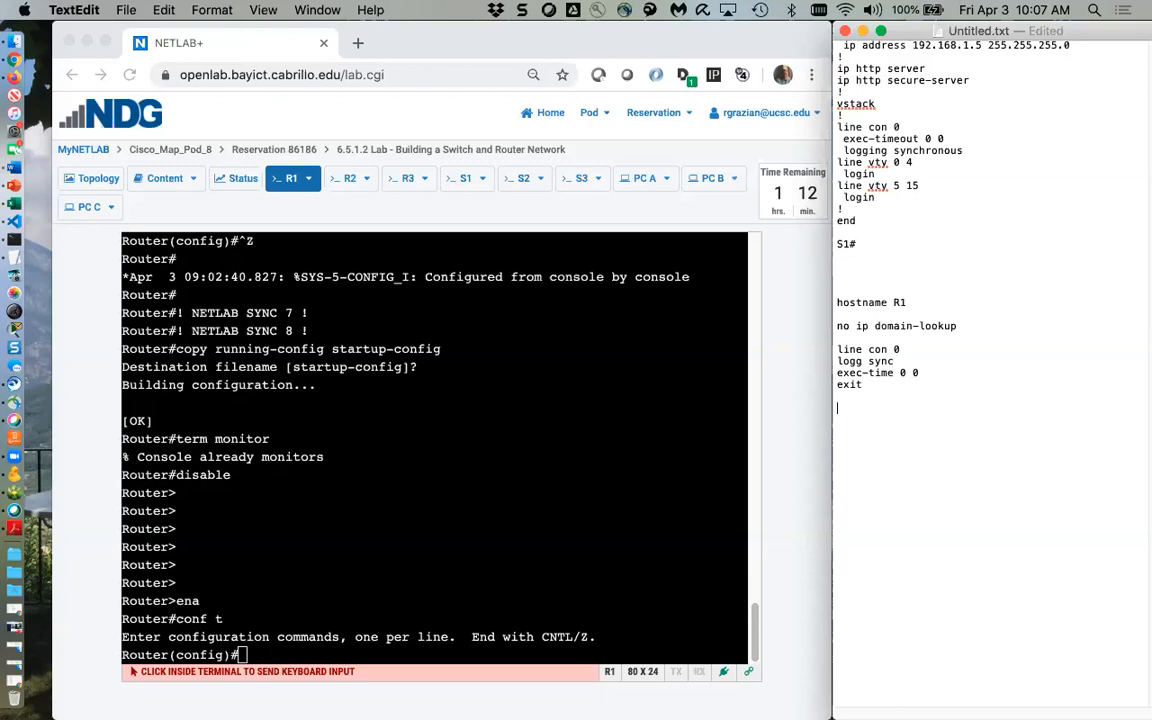
{"action": "type", "text": "ine vtypo"}
{"action": "key", "text": "BackSpace"}
{"action": "key", "text": "BackSpace"}
{"action": "key", "text": "BackSpace"}
{"action": "key", "text": "BackSpace"}
{"action": "type", "text": "enable secret class"}
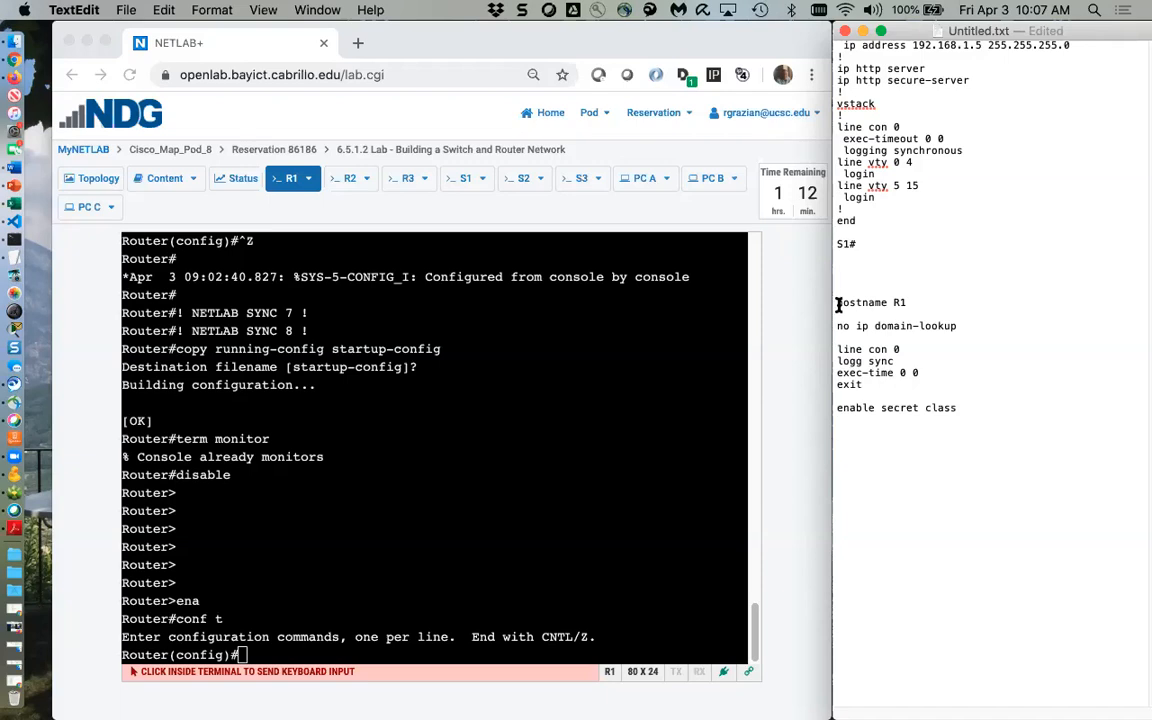
{"action": "left_click_drag", "start_coordinate": [838, 302], "coordinate": [882, 431]}
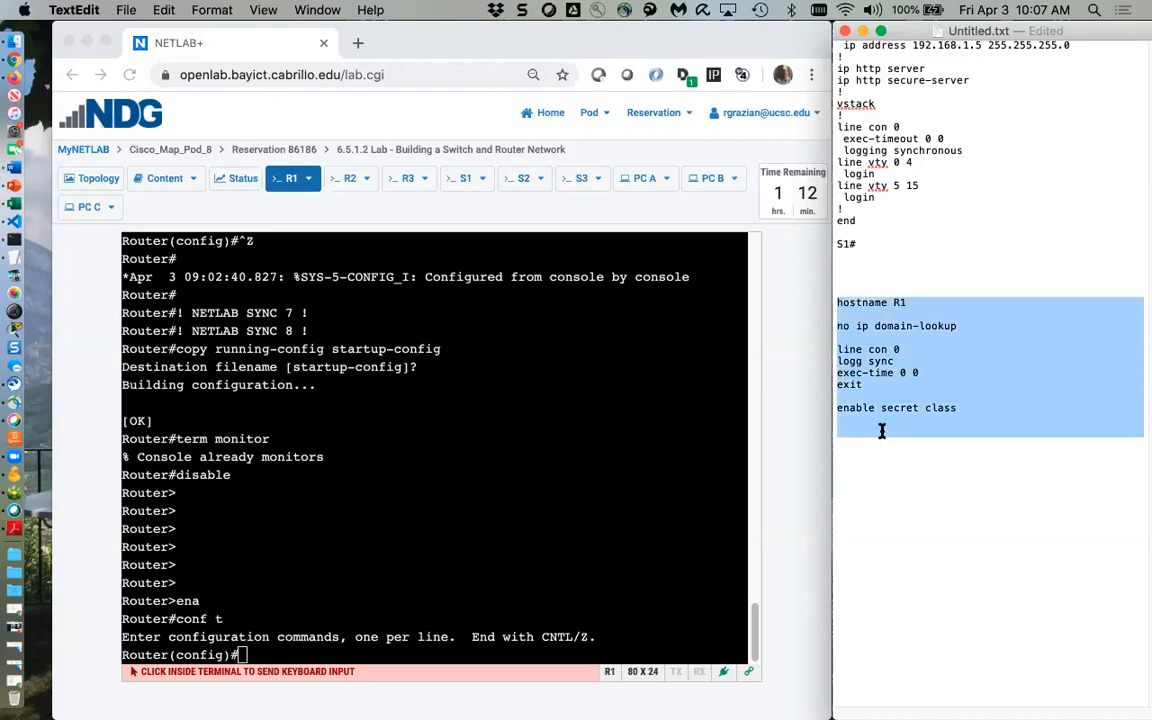
Copy the drafted R1 command block and paste it into R1's console with Paste To Terminal
{"action": "right_click", "coordinate": [910, 366]}
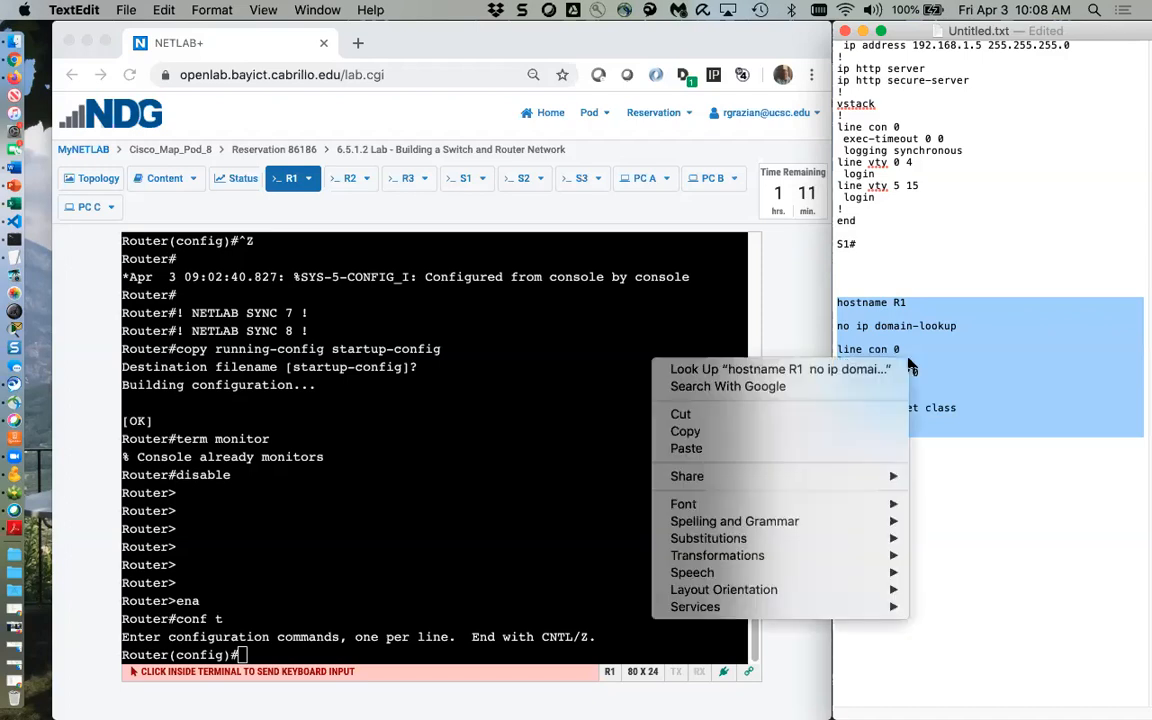
{"action": "left_click", "coordinate": [729, 431]}
{"action": "left_click", "coordinate": [172, 655]}
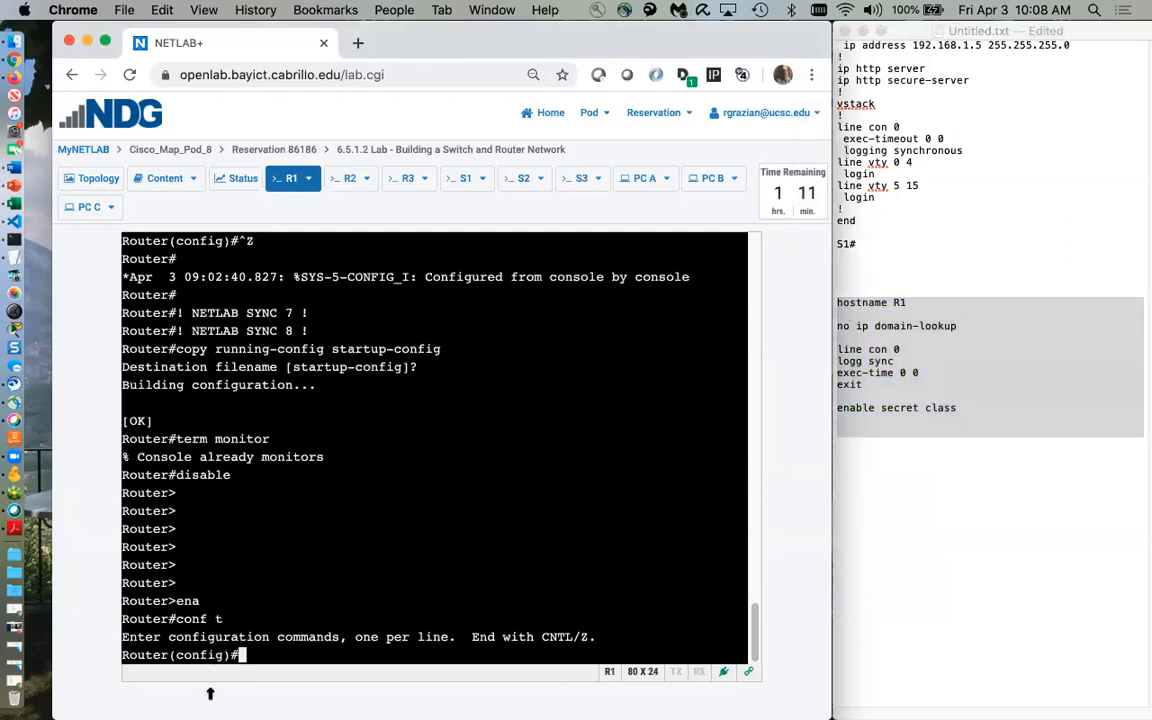
{"action": "left_click", "coordinate": [309, 181]}
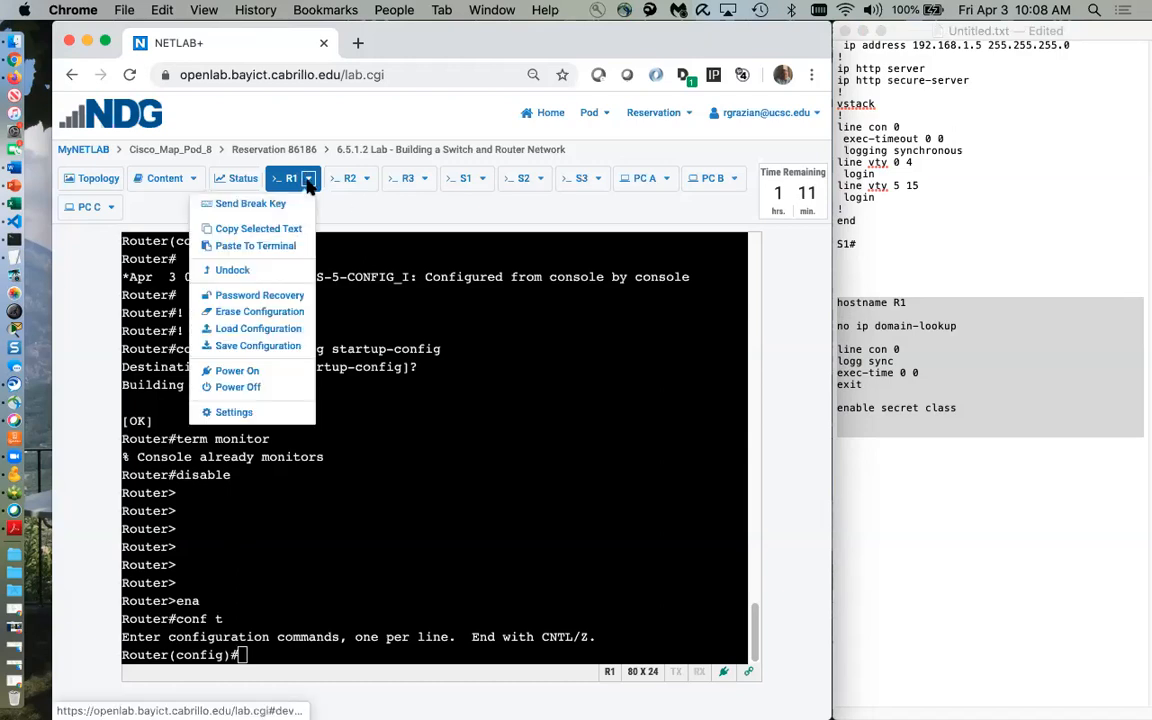
{"action": "left_click", "coordinate": [256, 246]}
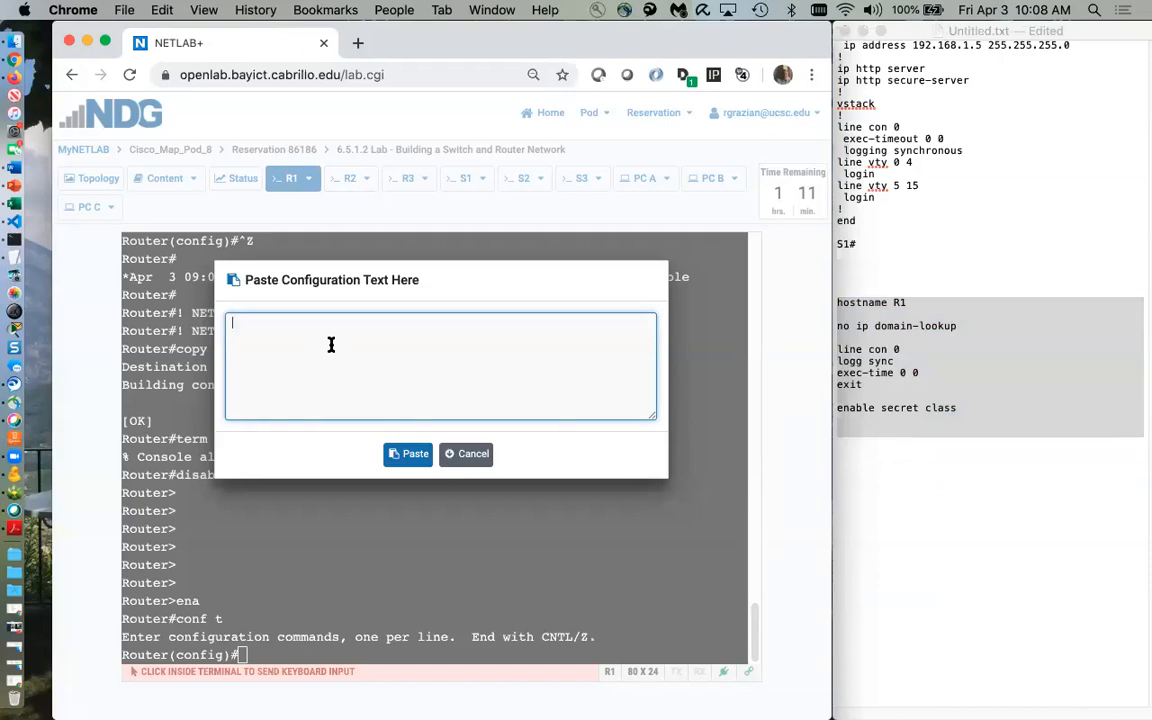
{"action": "key", "text": "super+v"}
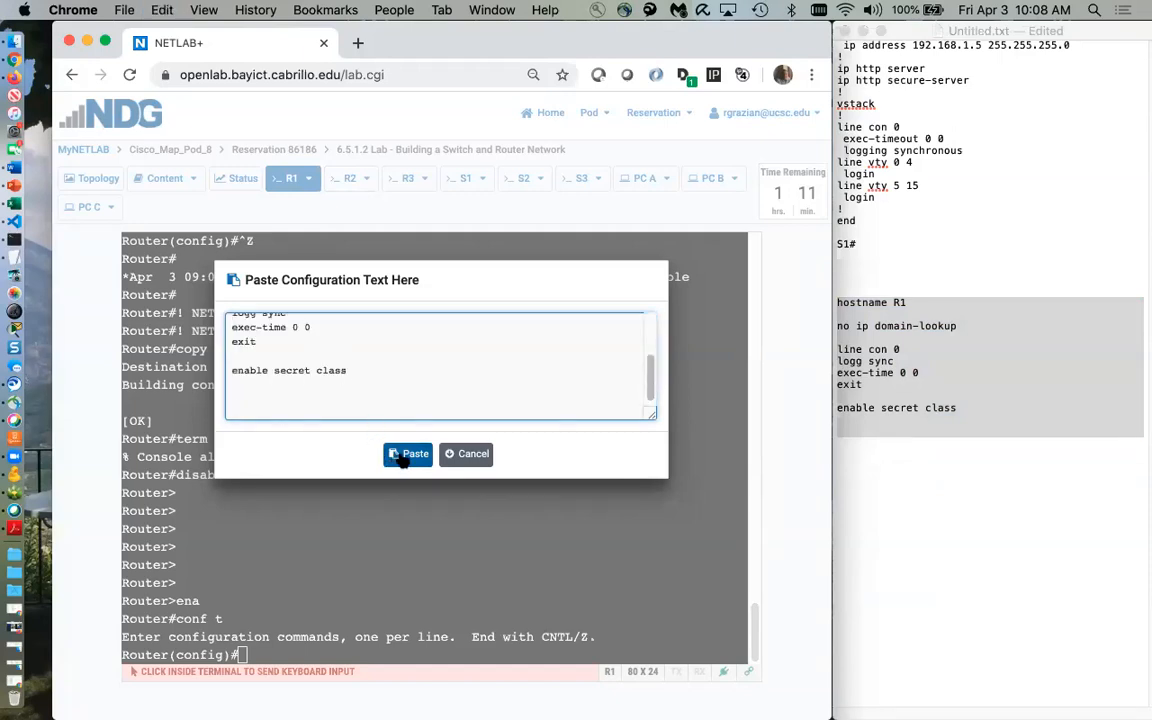
{"action": "left_click", "coordinate": [407, 455]}
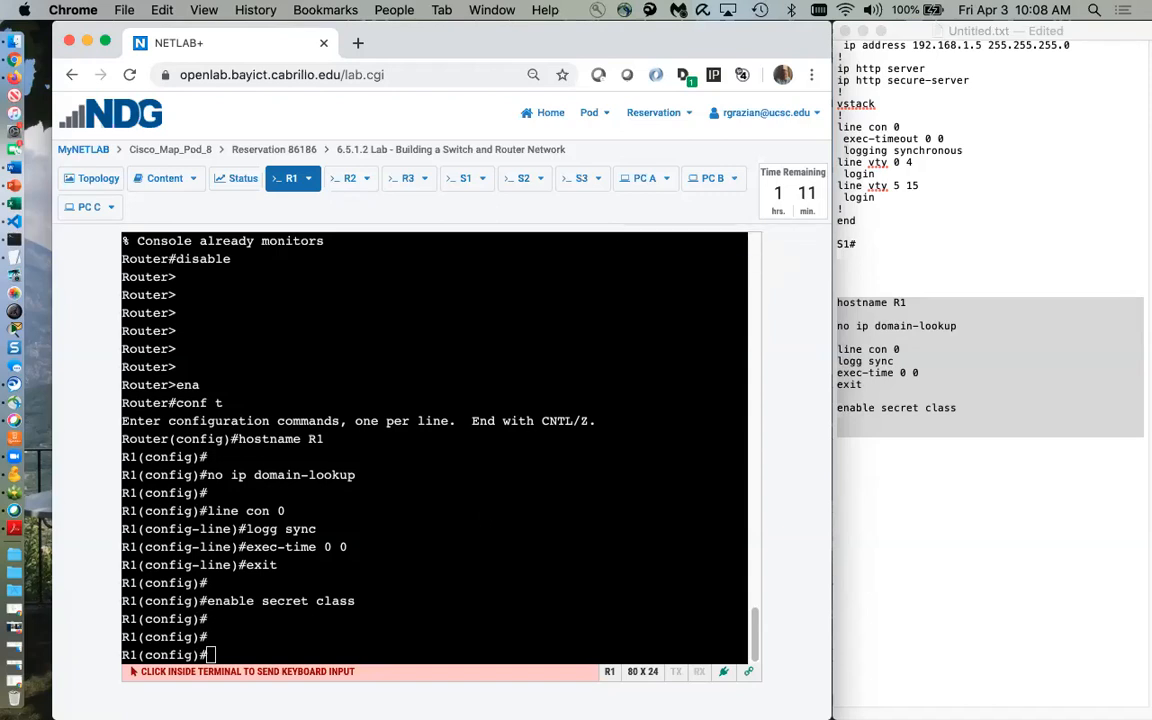
Exit configuration mode on R1 and run show ip interface brief
{"action": "left_click", "coordinate": [420, 560]}
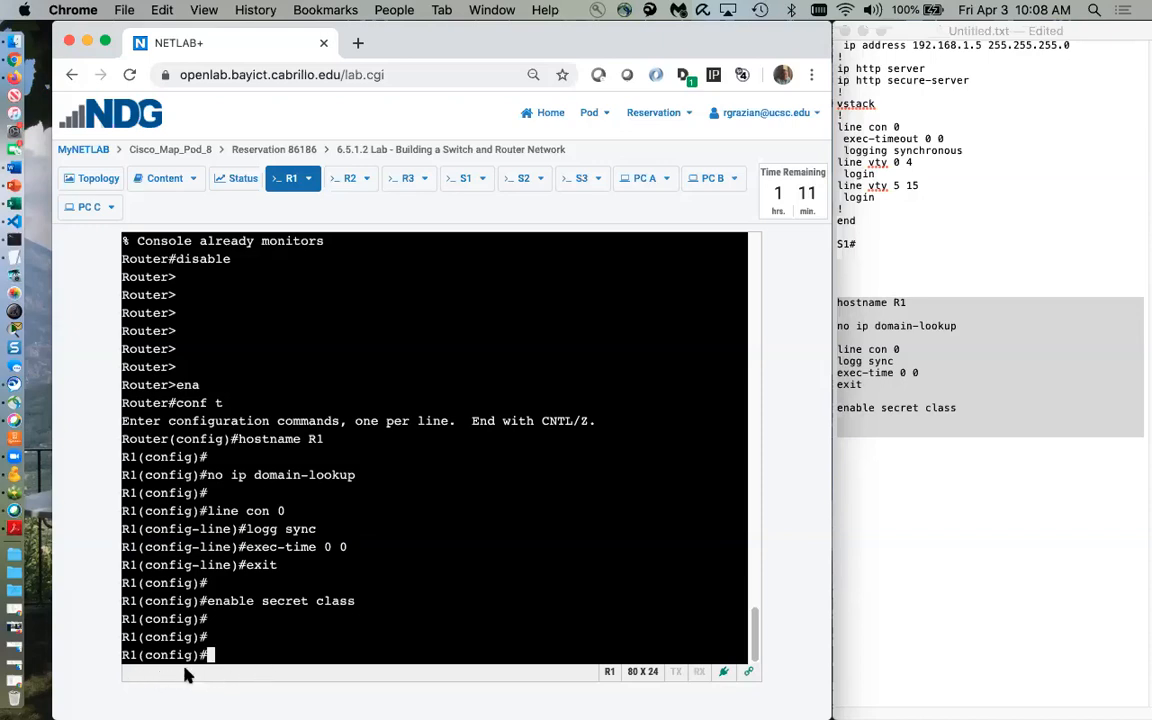
{"action": "type", "text": "exit"}
{"action": "key", "text": "Return"}
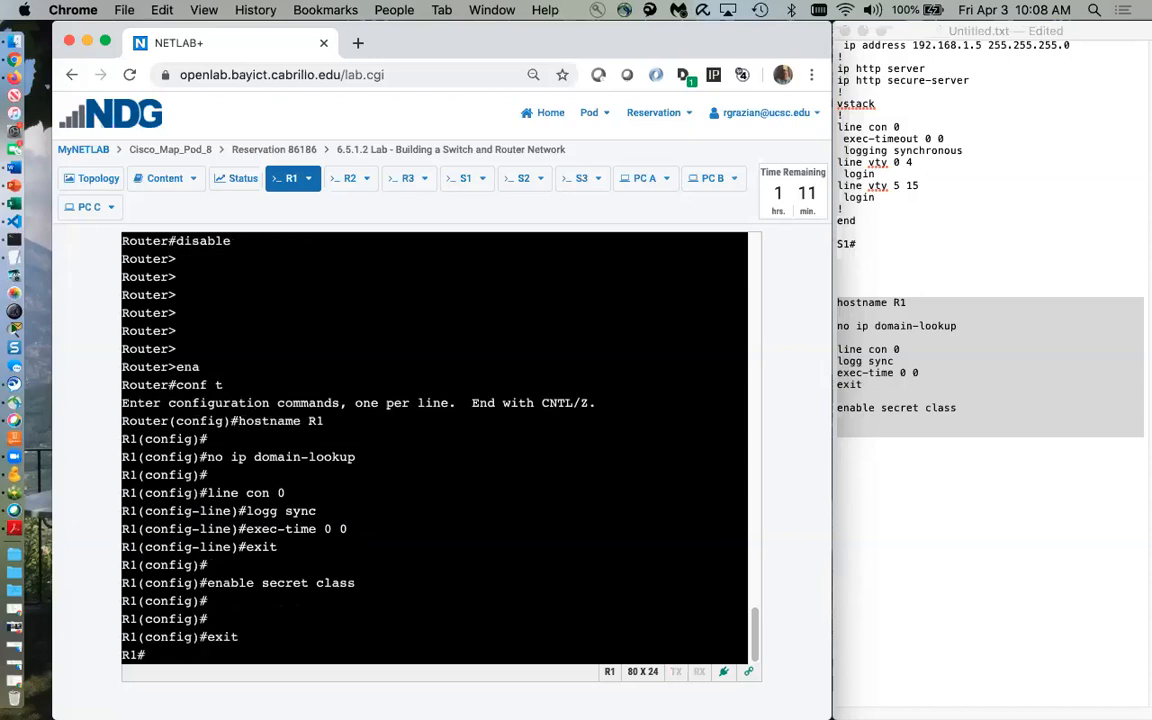
{"action": "key", "text": "Return"}
{"action": "type", "text": "show "}
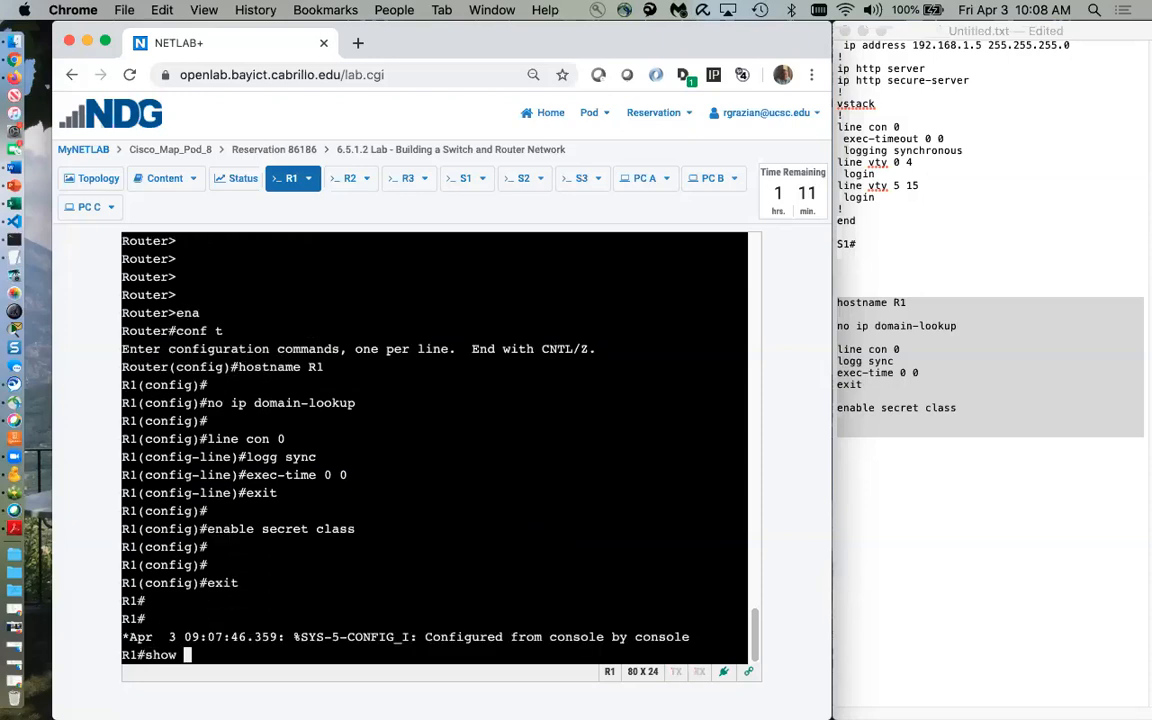
{"action": "type", "text": "ip interfa"}
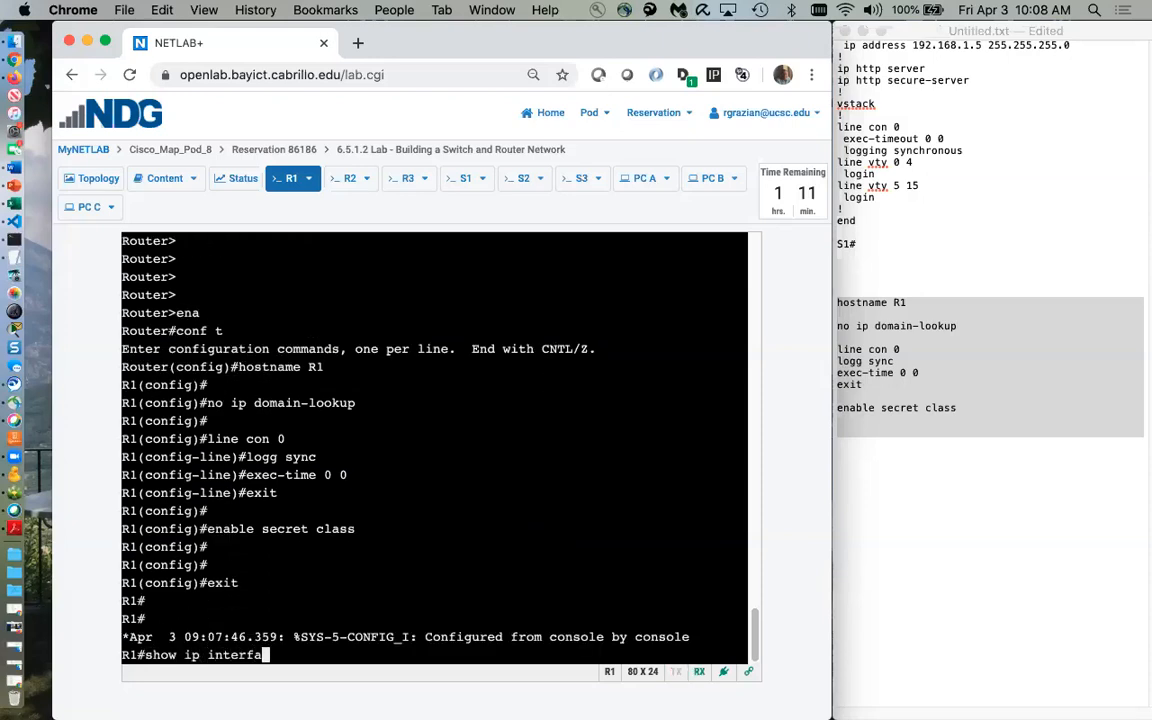
{"action": "type", "text": "ce brief"}
{"action": "key", "text": "Return"}
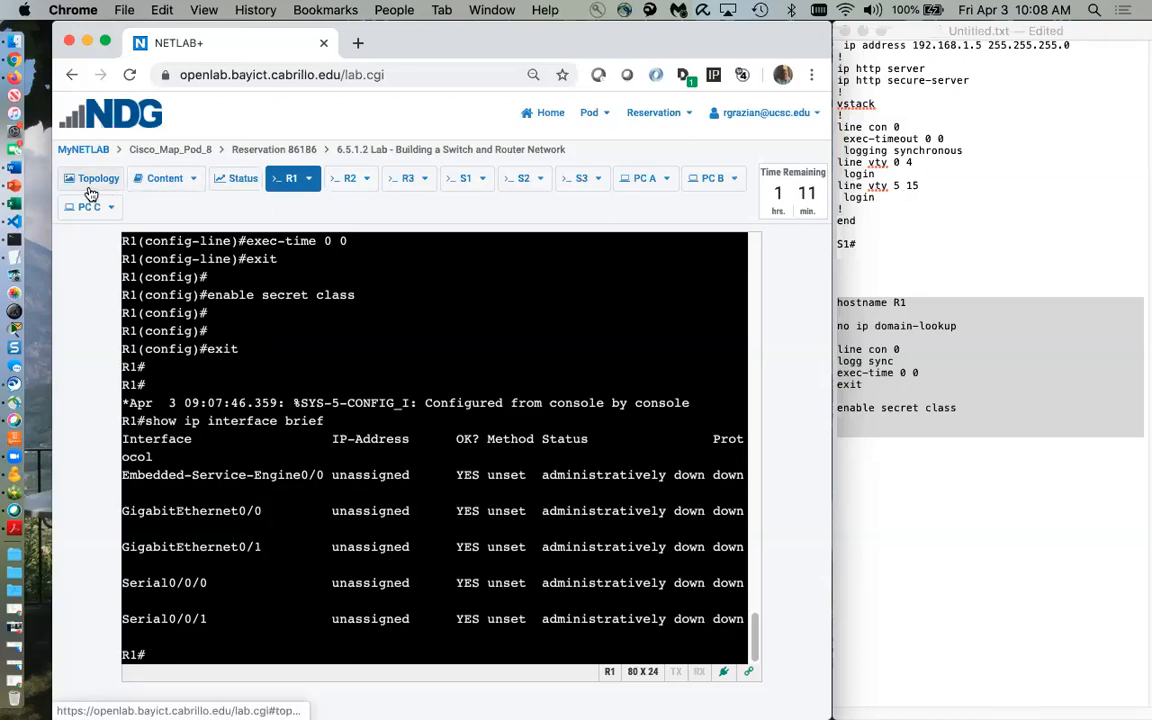
View the lab topology diagram, then return to R1's console
{"action": "left_click", "coordinate": [90, 180]}
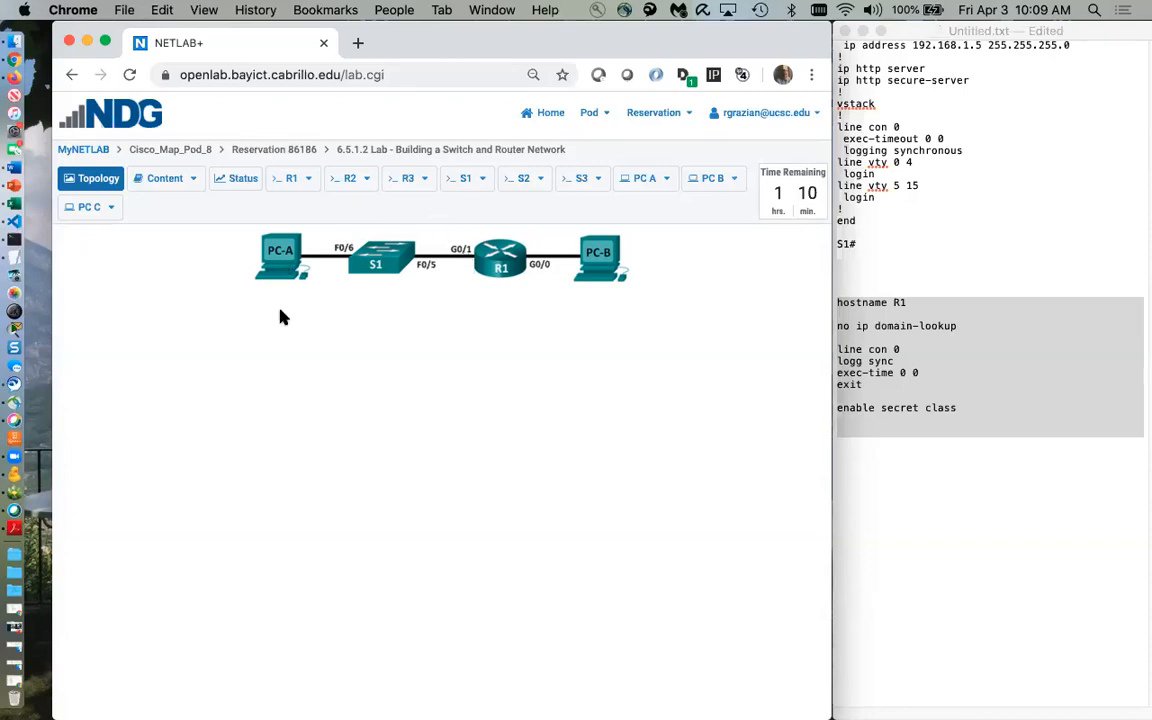
{"action": "left_click", "coordinate": [291, 178]}
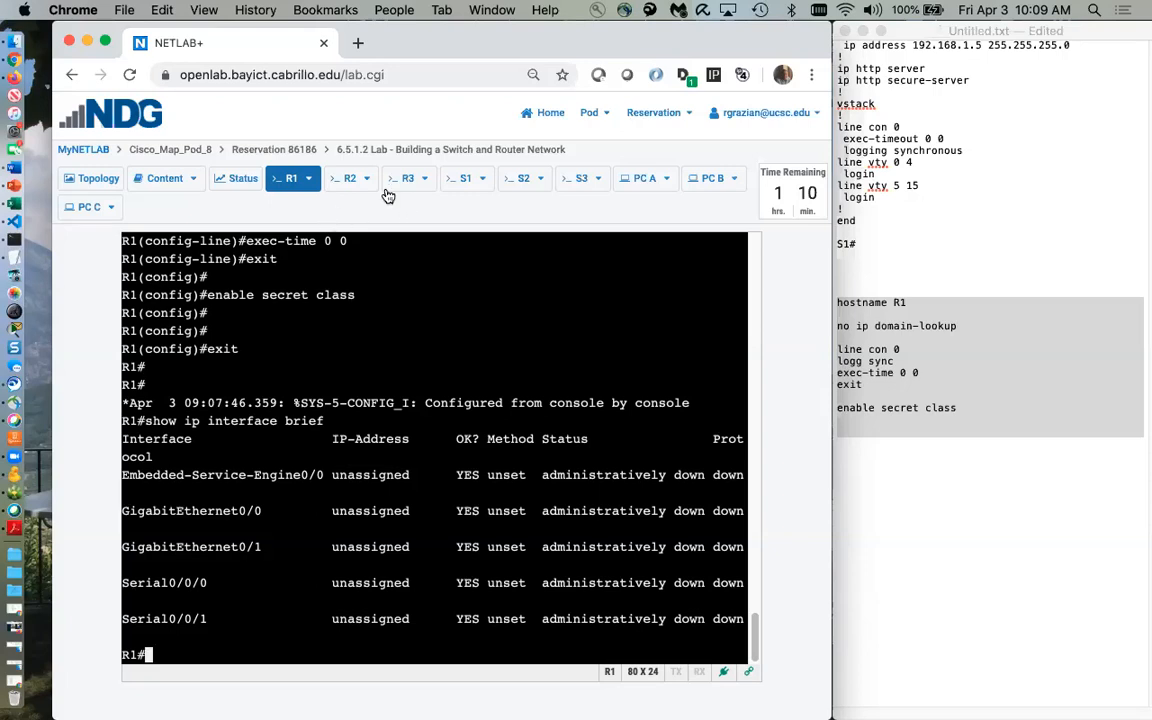
{"action": "left_click", "coordinate": [180, 194]}
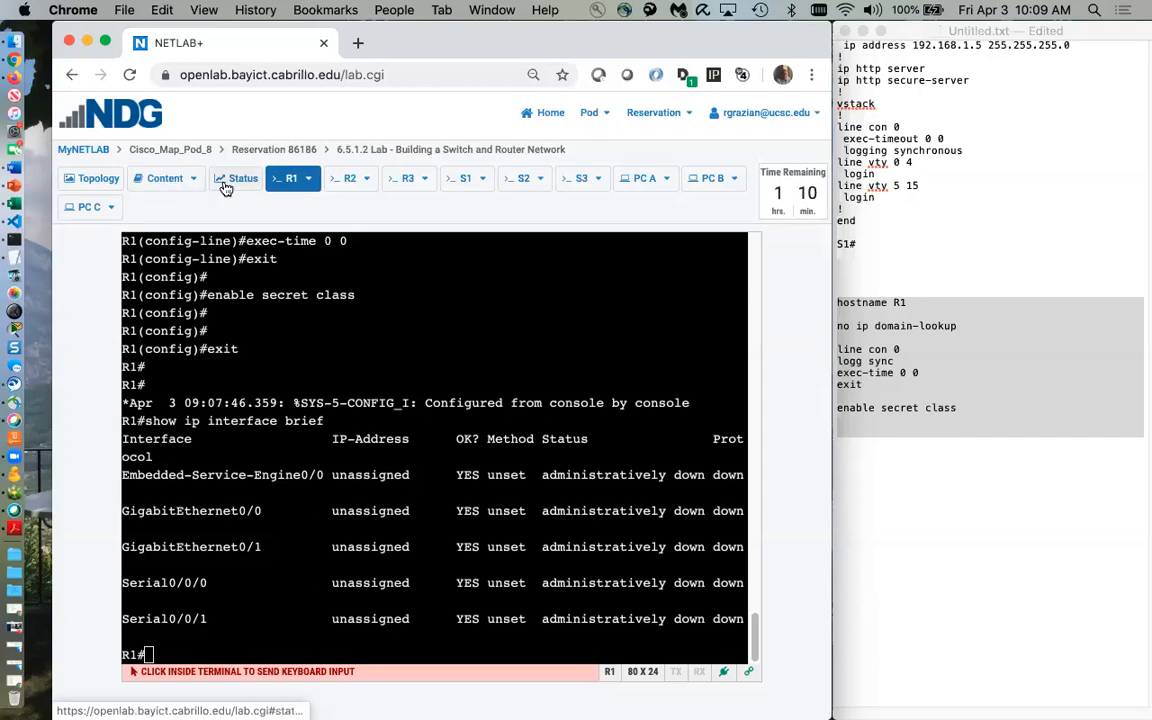
Try saving R1's configuration to work history and files, browsing the CSE 151L - Spring 2020 folder, then cancel
{"action": "left_click", "coordinate": [226, 186]}
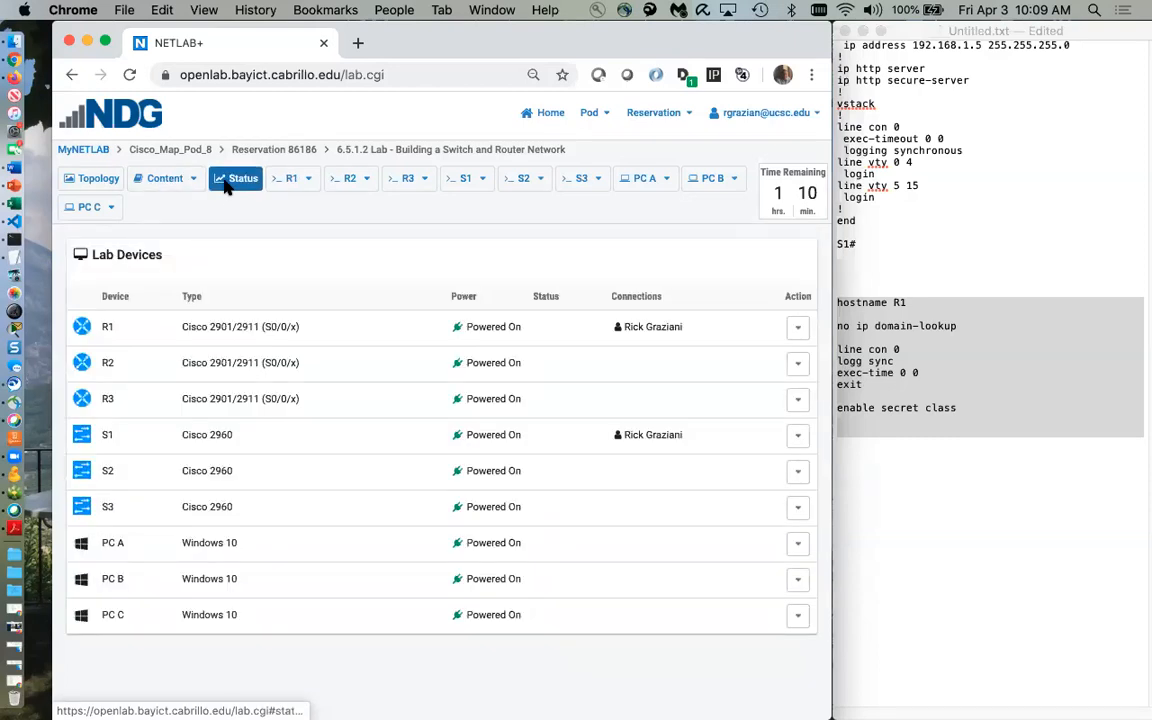
{"action": "left_click", "coordinate": [797, 328]}
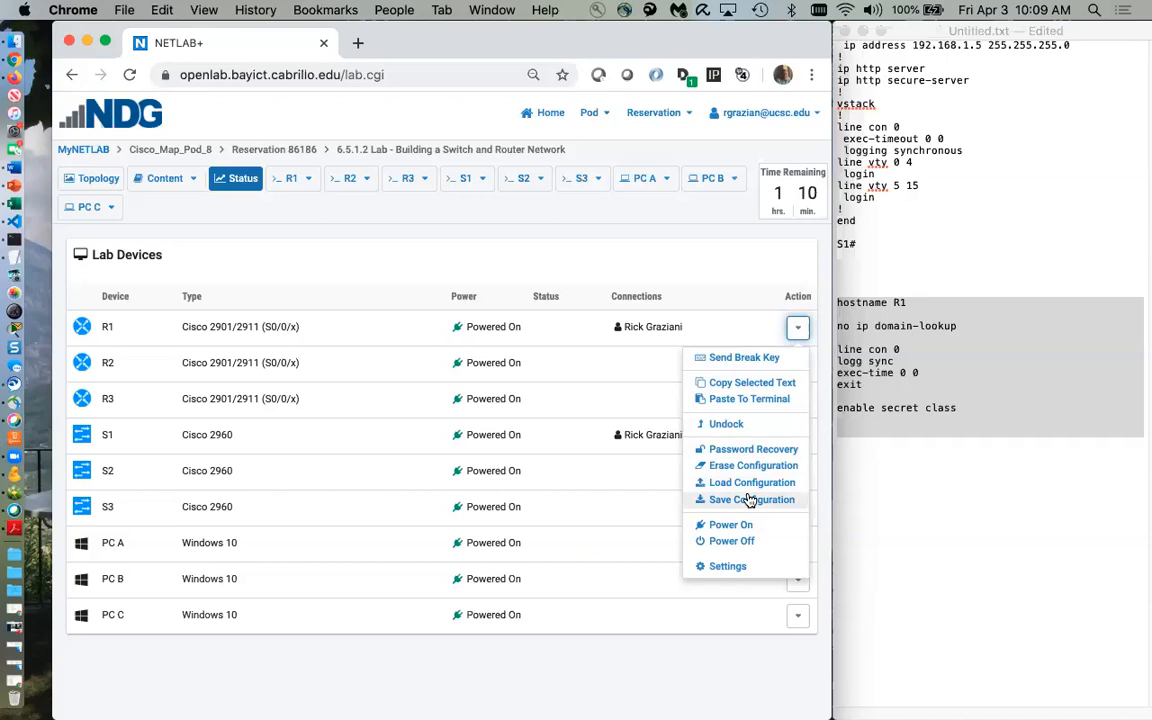
{"action": "left_click", "coordinate": [661, 260]}
{"action": "left_click", "coordinate": [798, 330]}
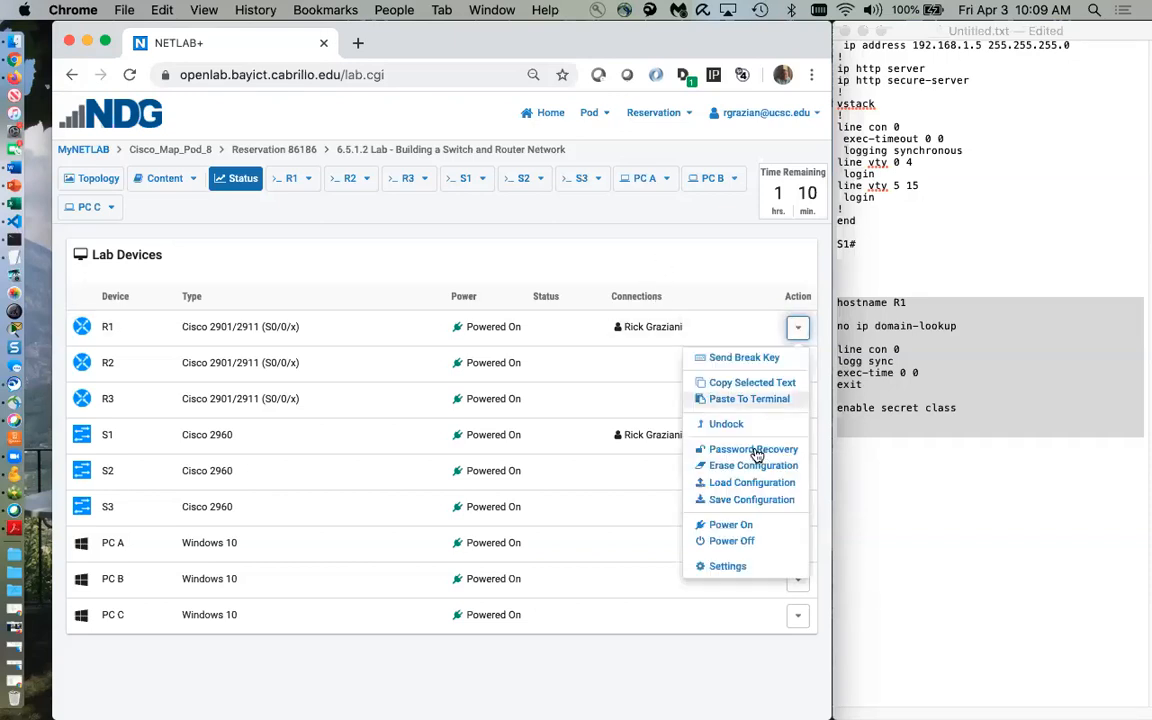
{"action": "left_click", "coordinate": [745, 496]}
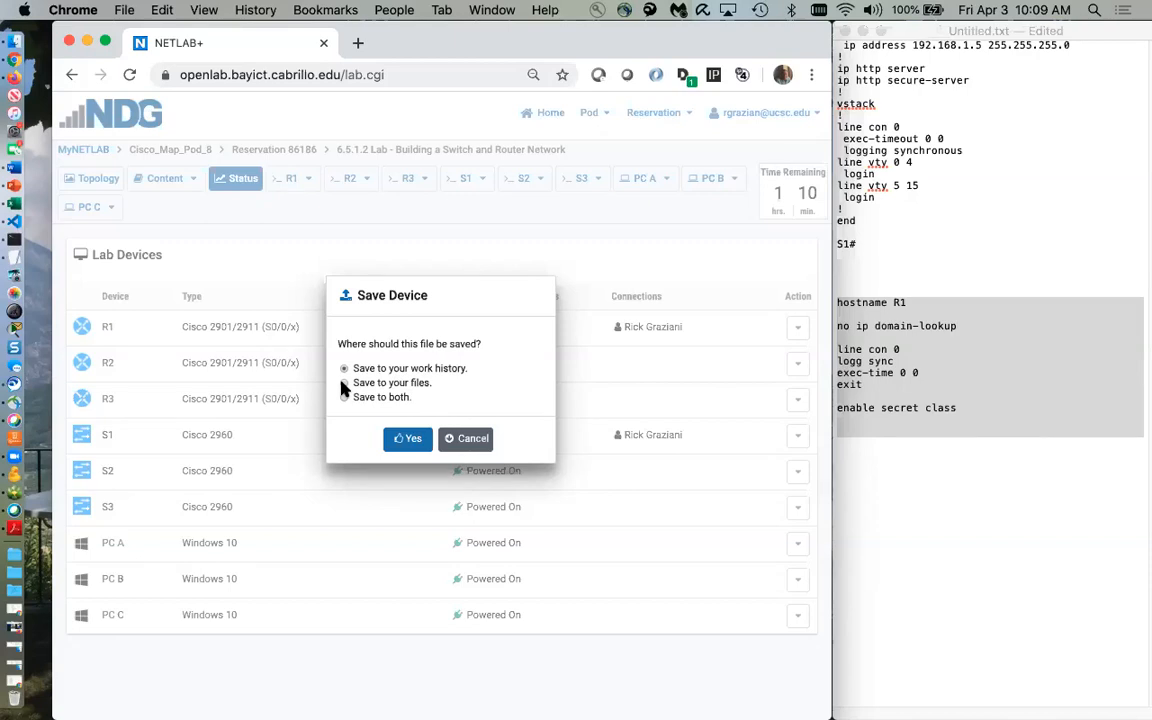
{"action": "left_click", "coordinate": [344, 397]}
{"action": "left_click", "coordinate": [401, 442]}
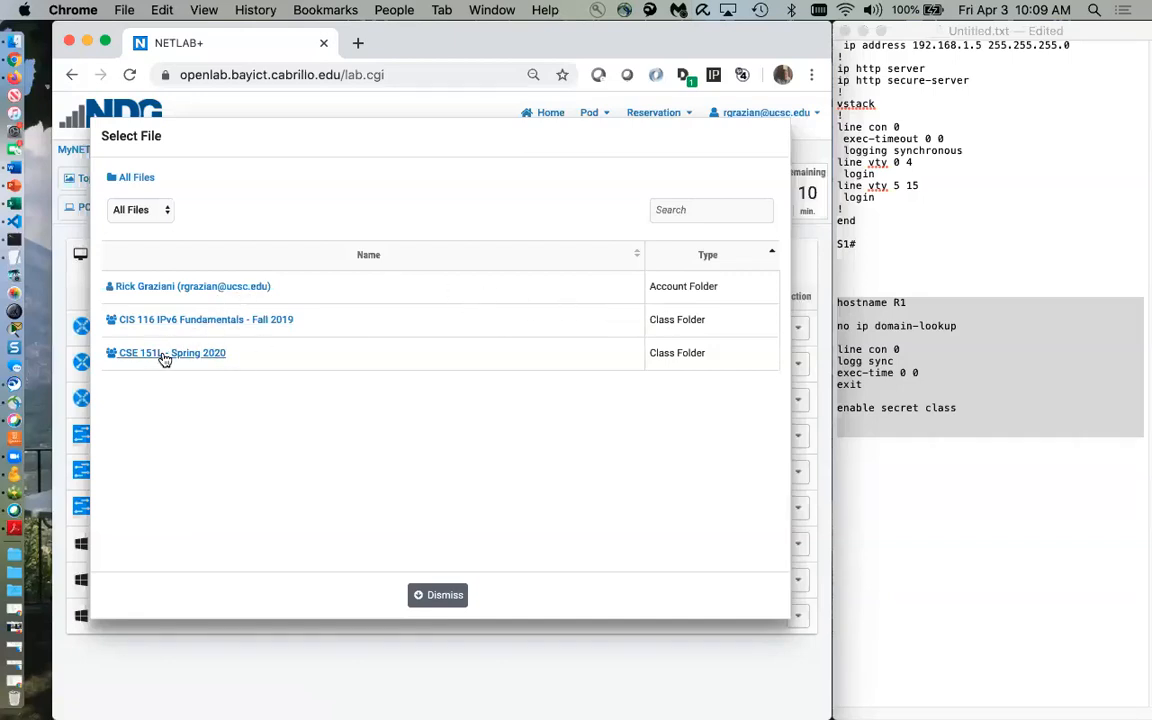
{"action": "left_click", "coordinate": [164, 356]}
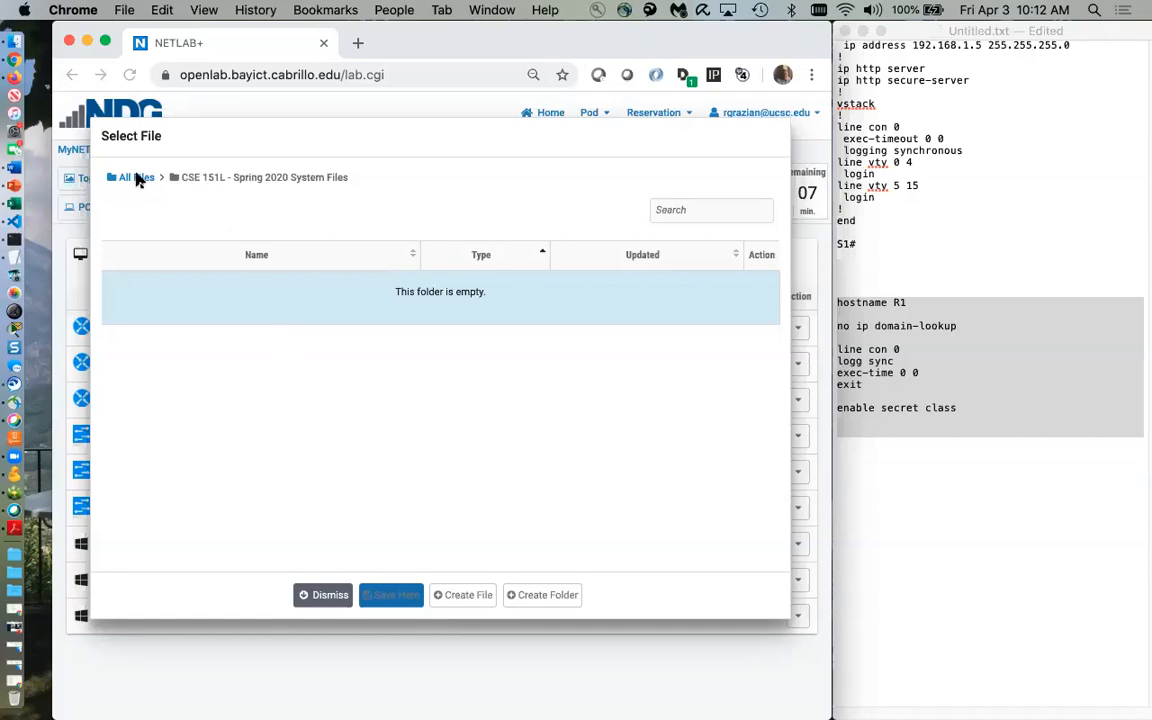
{"action": "left_click", "coordinate": [320, 595]}
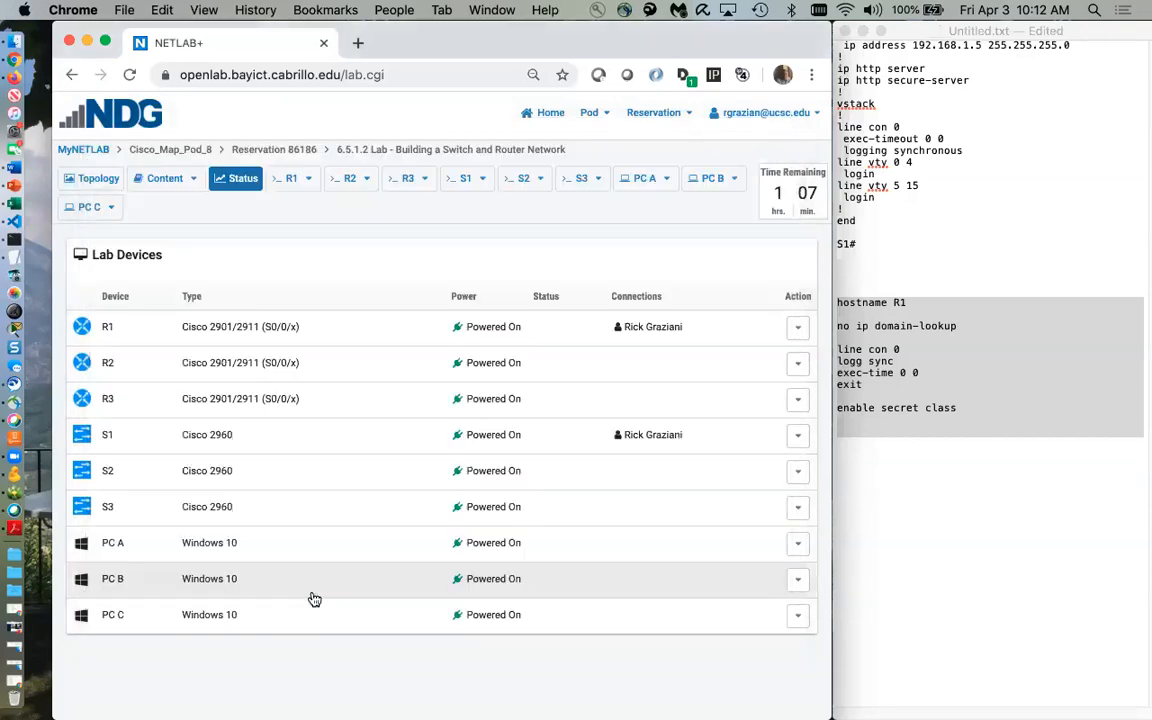
Save R1's configuration from its Action menu, confirm with Yes, and reopen R1's console
{"action": "left_click", "coordinate": [798, 330]}
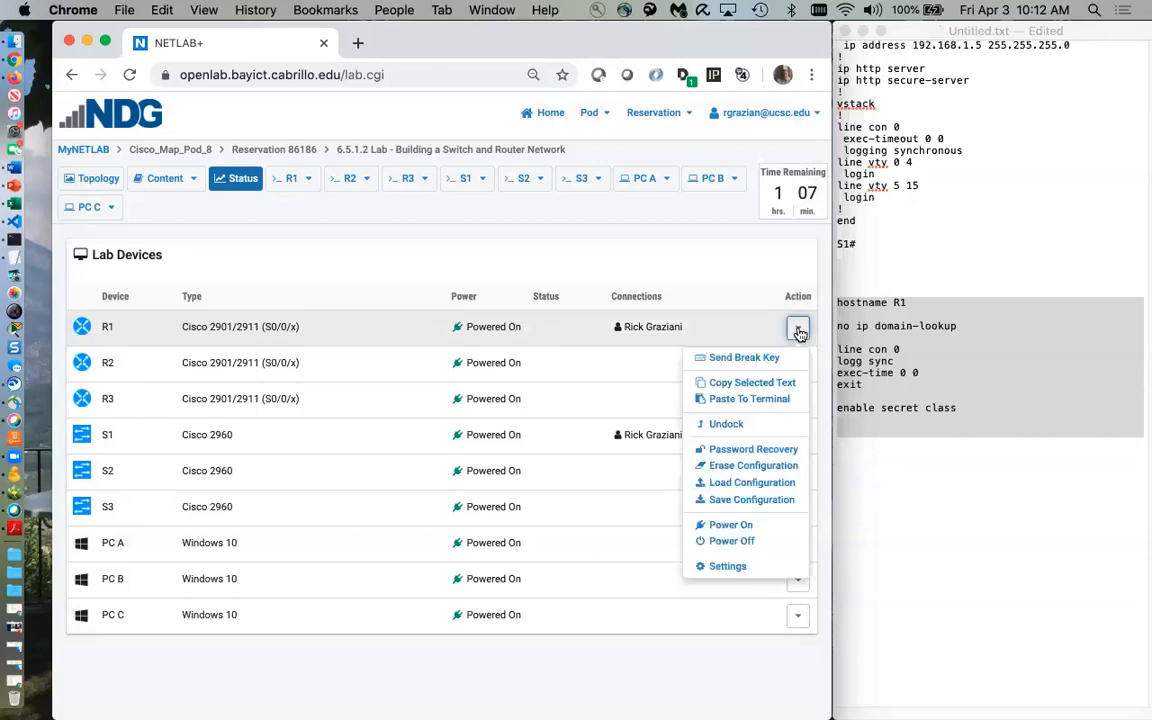
{"action": "left_click", "coordinate": [760, 501]}
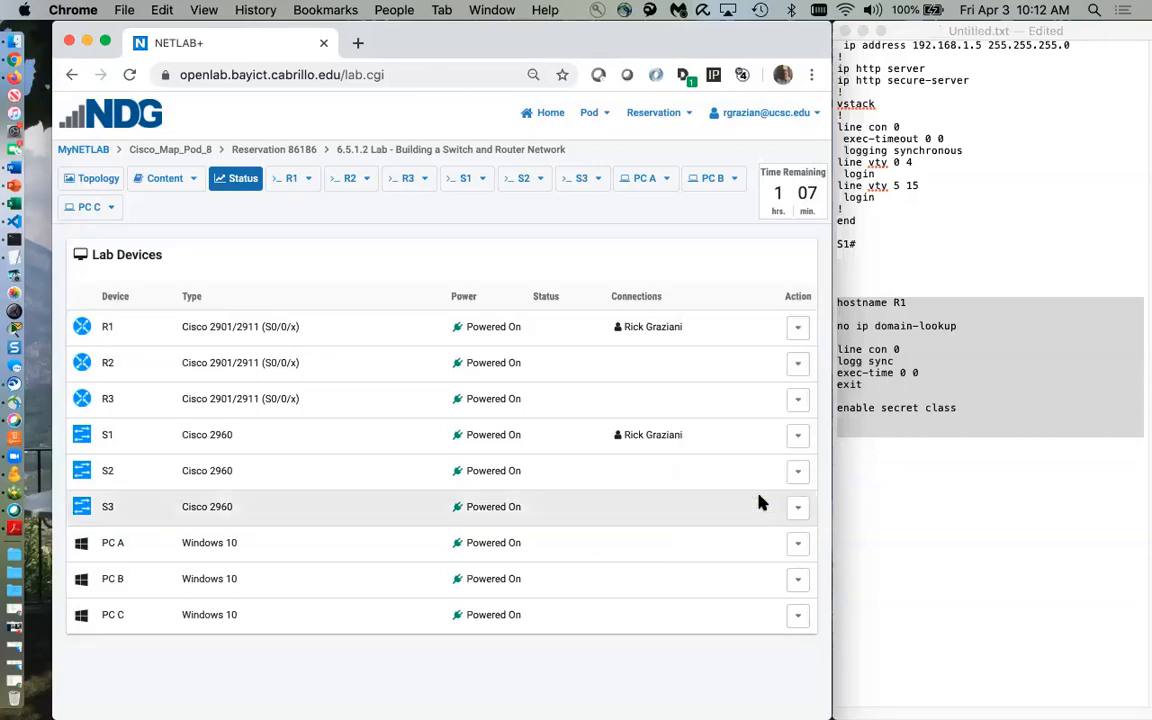
{"action": "left_click", "coordinate": [393, 441]}
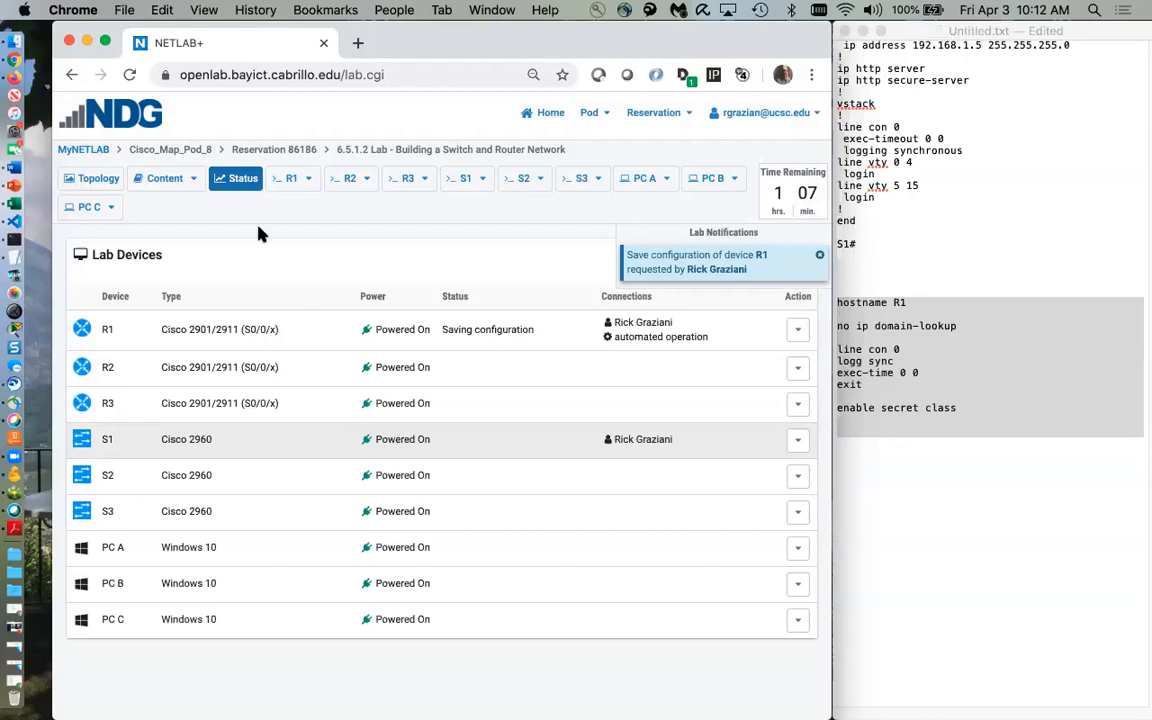
{"action": "left_click", "coordinate": [289, 180]}
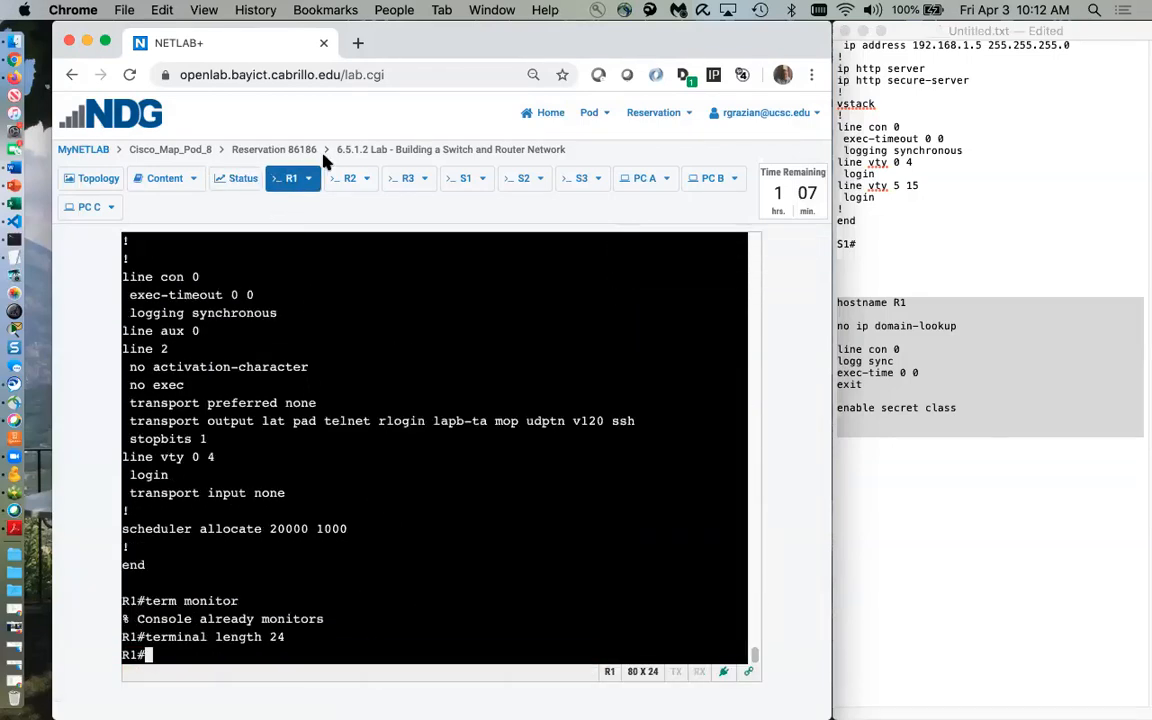
Show S1's console, then select the line con 0 block of S1's output in TextEdit
{"action": "left_click", "coordinate": [458, 180]}
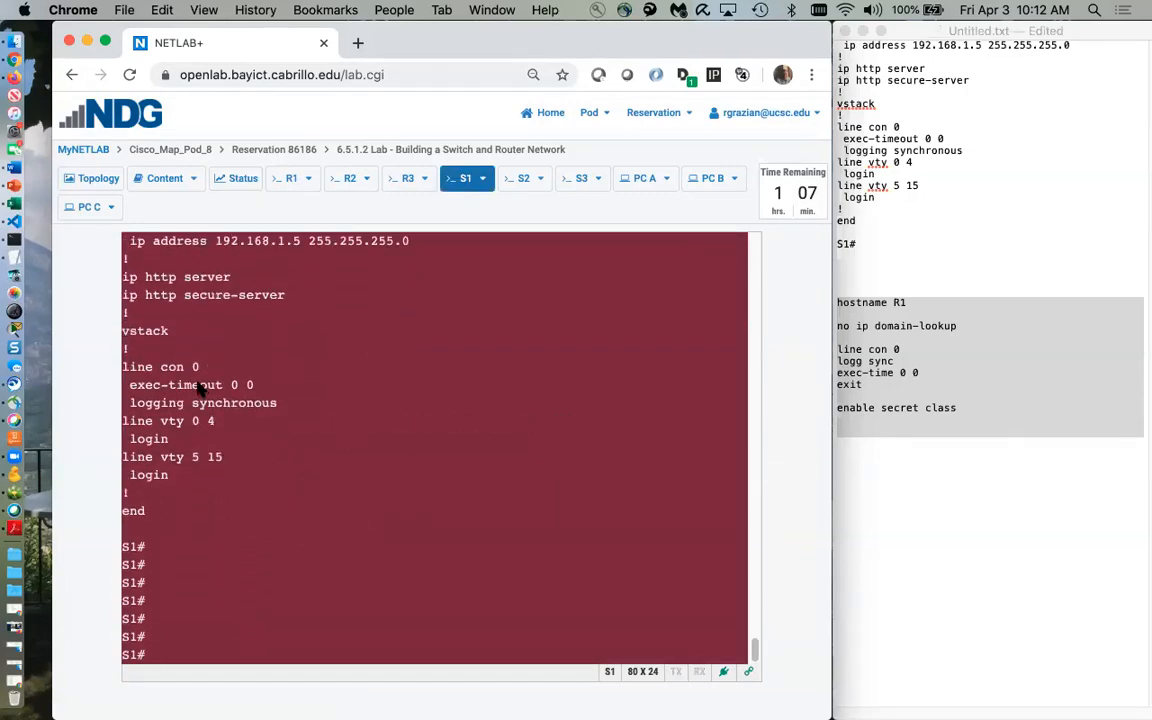
{"action": "left_click", "coordinate": [1025, 218]}
{"action": "scroll", "coordinate": [956, 252], "scroll_direction": "up", "scroll_amount": 15}
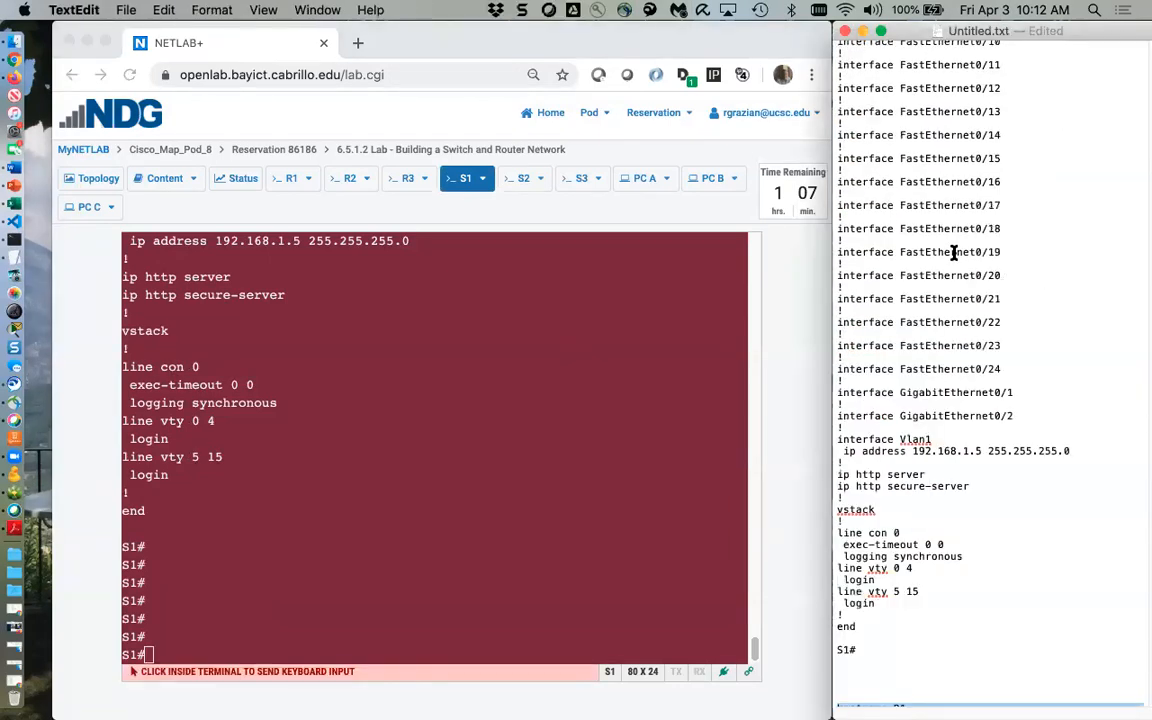
{"action": "scroll", "coordinate": [952, 240], "scroll_direction": "up", "scroll_amount": 2}
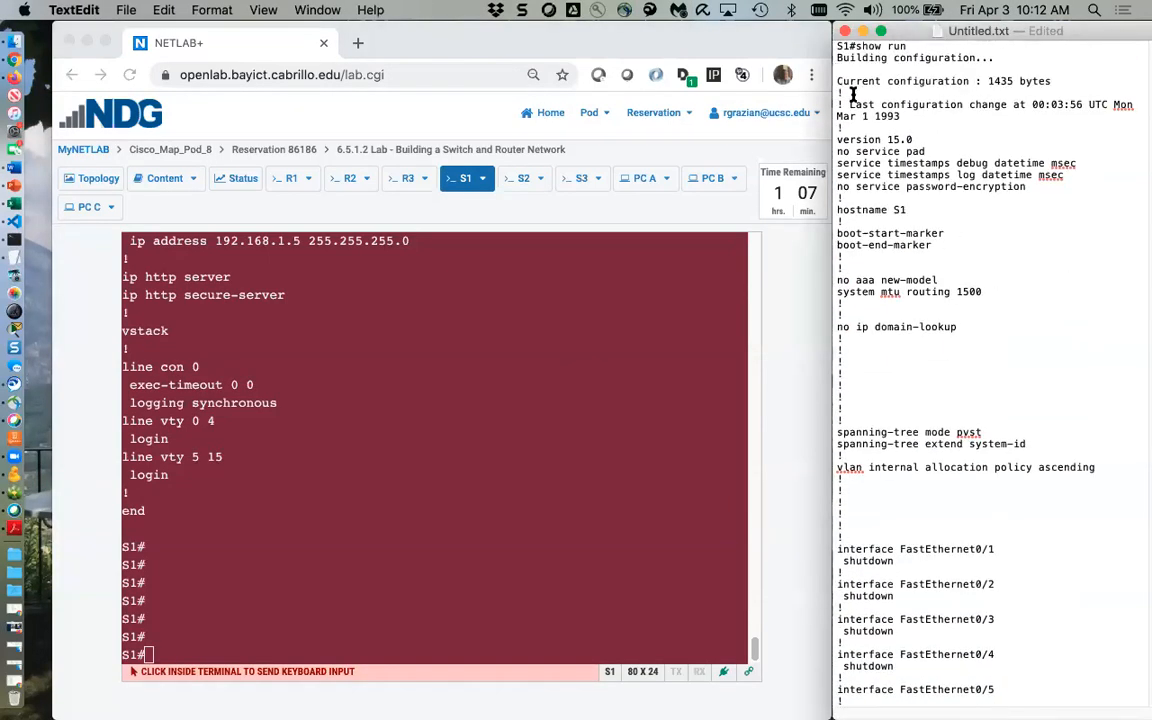
{"action": "scroll", "coordinate": [849, 277], "scroll_direction": "down", "scroll_amount": 4}
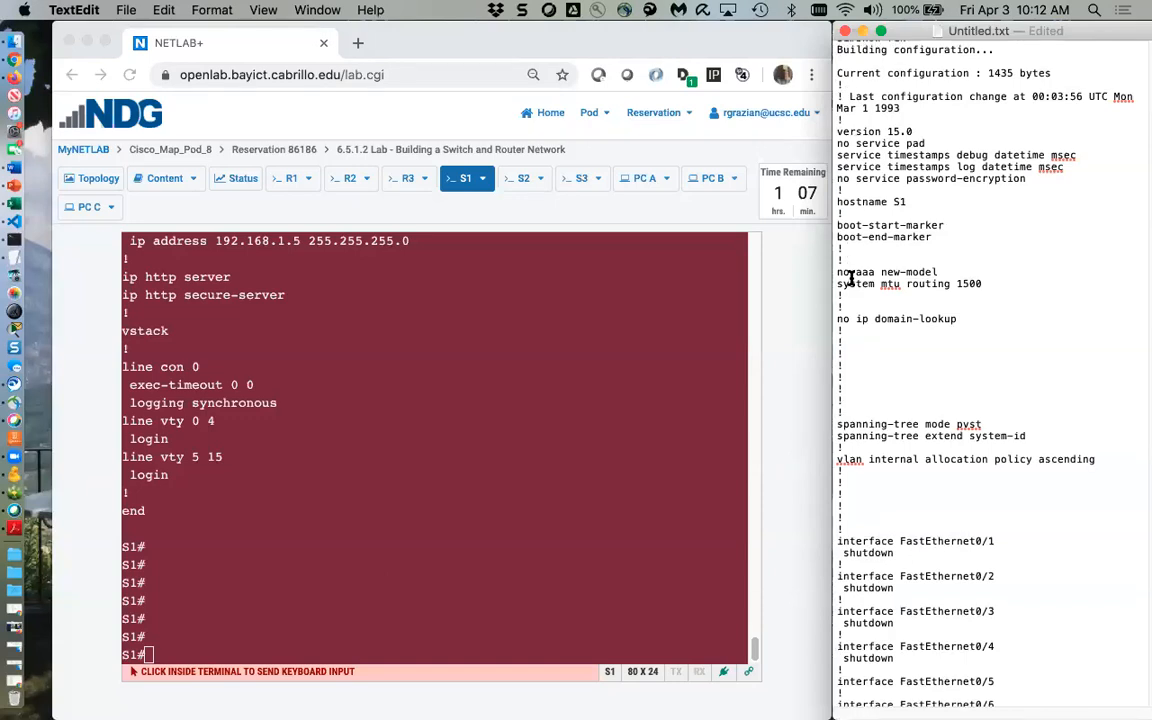
{"action": "scroll", "coordinate": [849, 277], "scroll_direction": "down", "scroll_amount": 12}
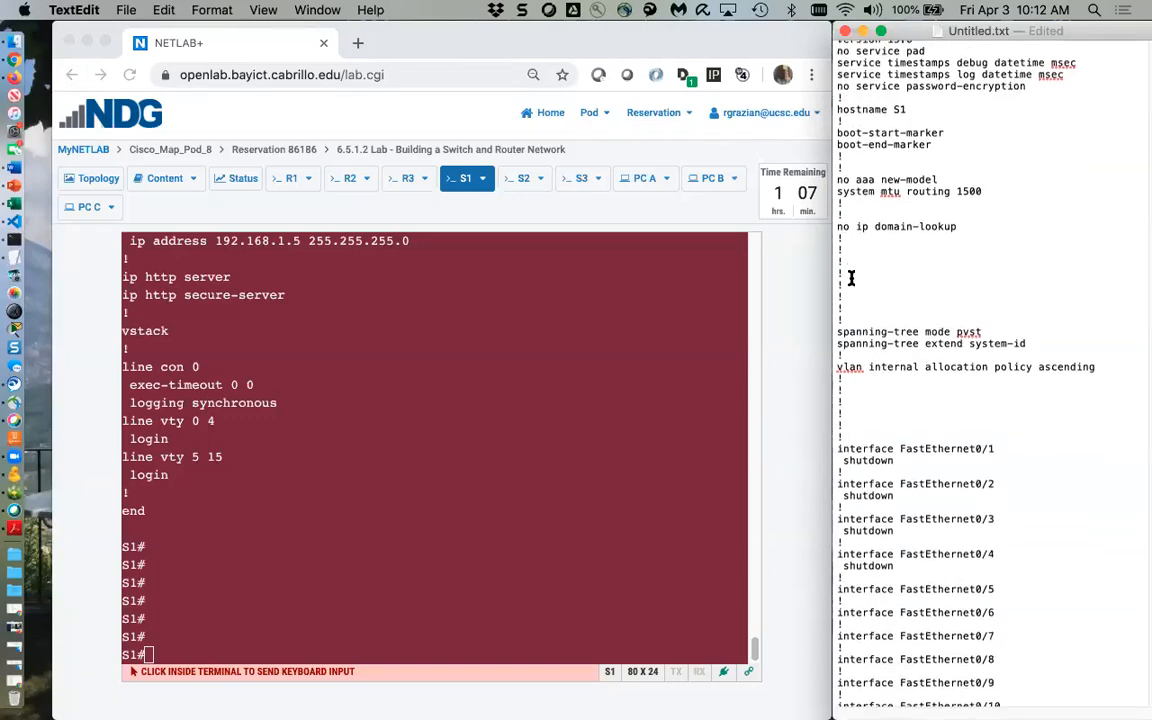
{"action": "scroll", "coordinate": [847, 273], "scroll_direction": "down", "scroll_amount": 3}
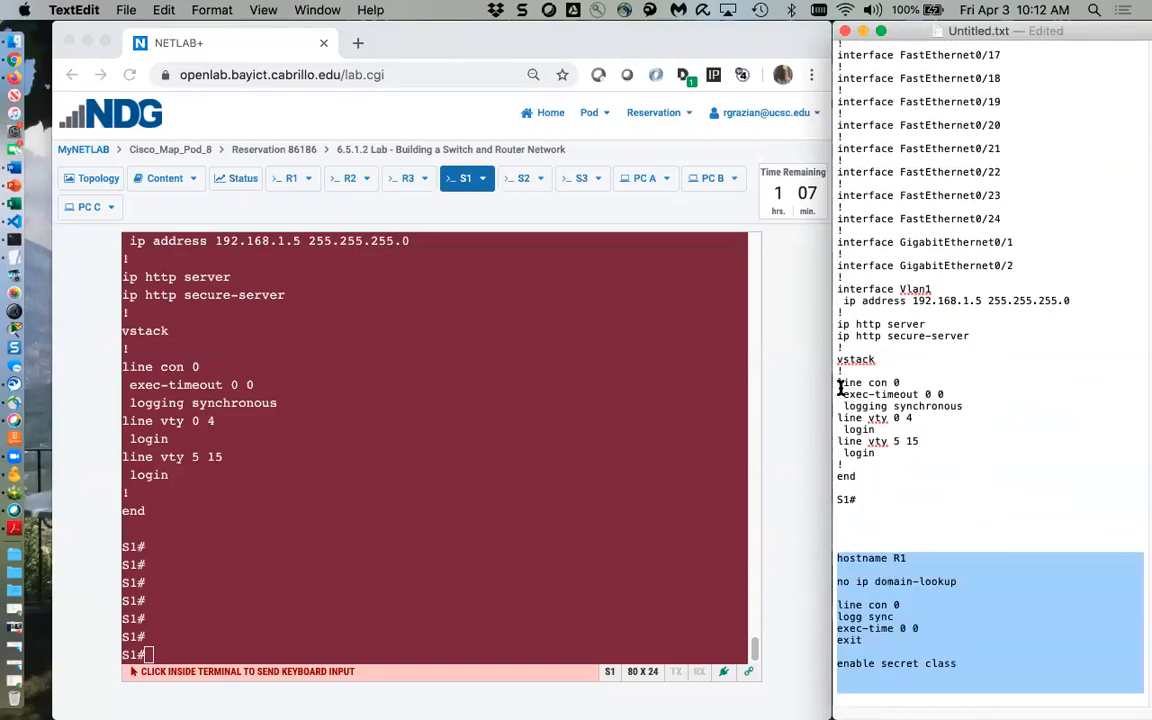
{"action": "left_click_drag", "start_coordinate": [836, 382], "coordinate": [960, 406]}
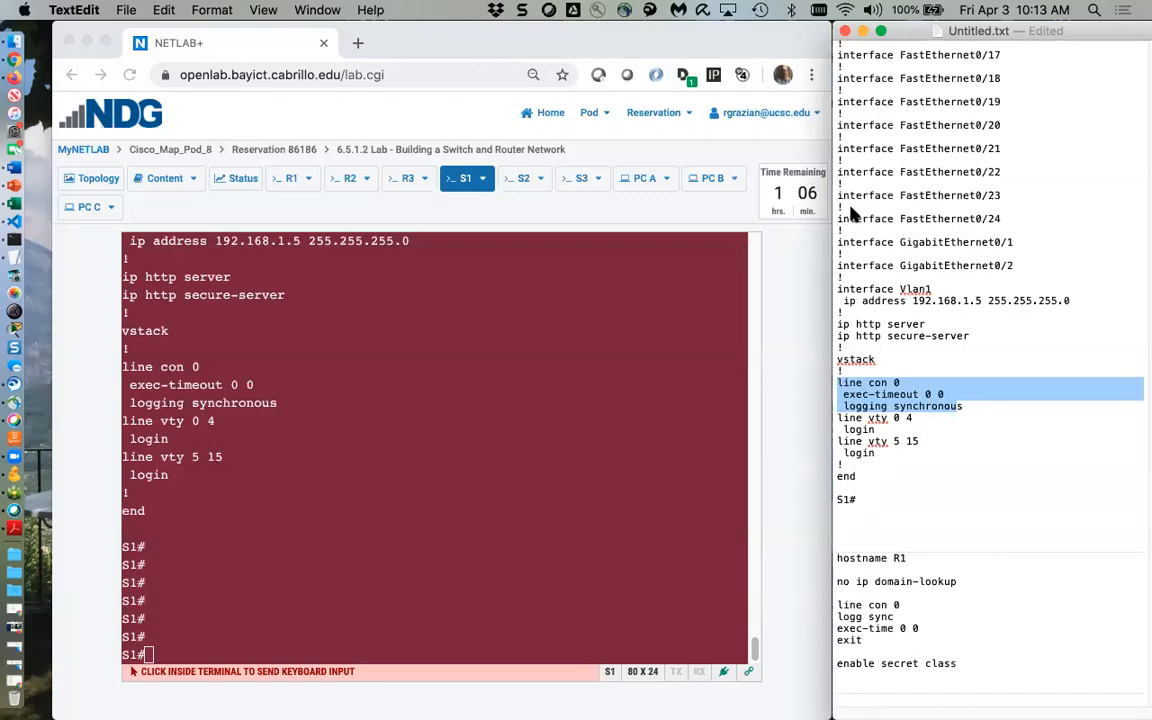
{"action": "left_click", "coordinate": [395, 357]}
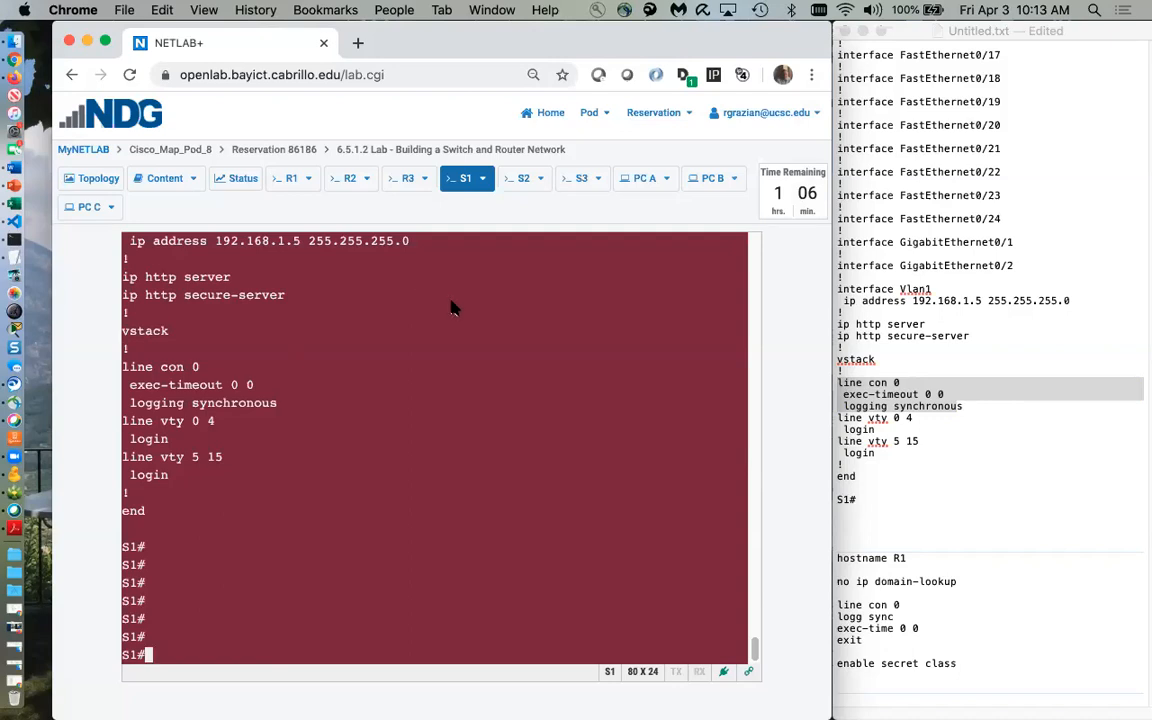
{"action": "scroll", "coordinate": [465, 305], "scroll_direction": "up", "scroll_amount": 10}
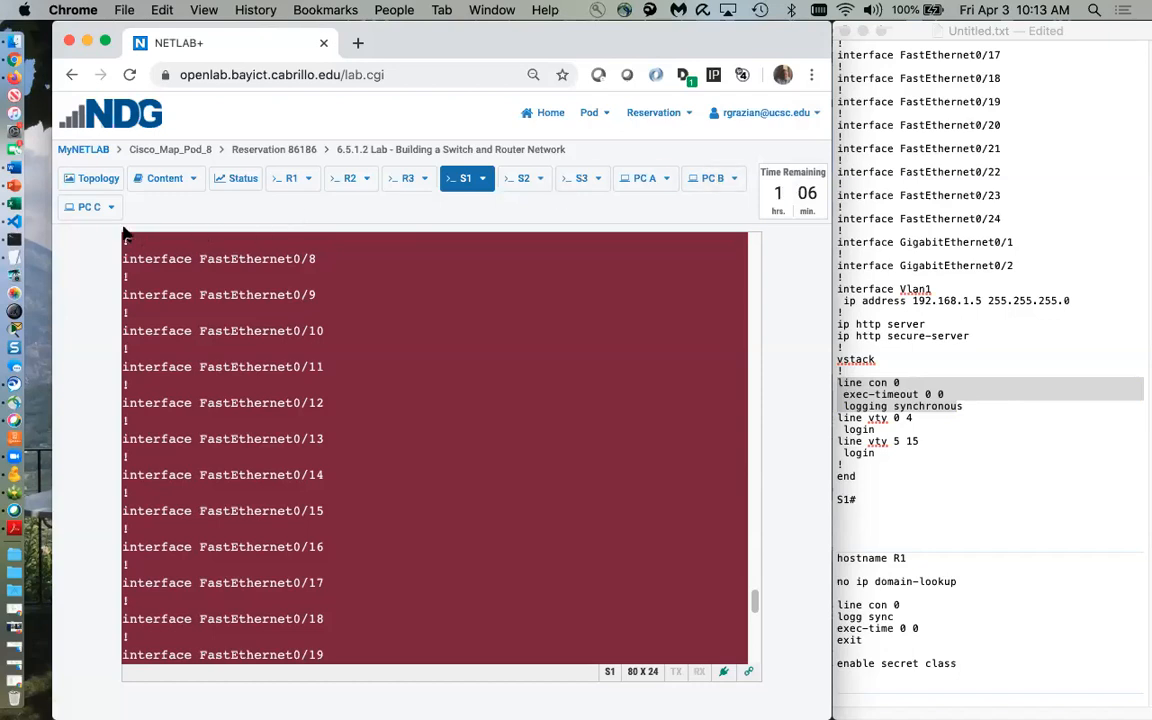
Cancel the extra 04/05/2020 lab reservation in MyNETLAB, leaving the current one unchanged
{"action": "left_click", "coordinate": [85, 150]}
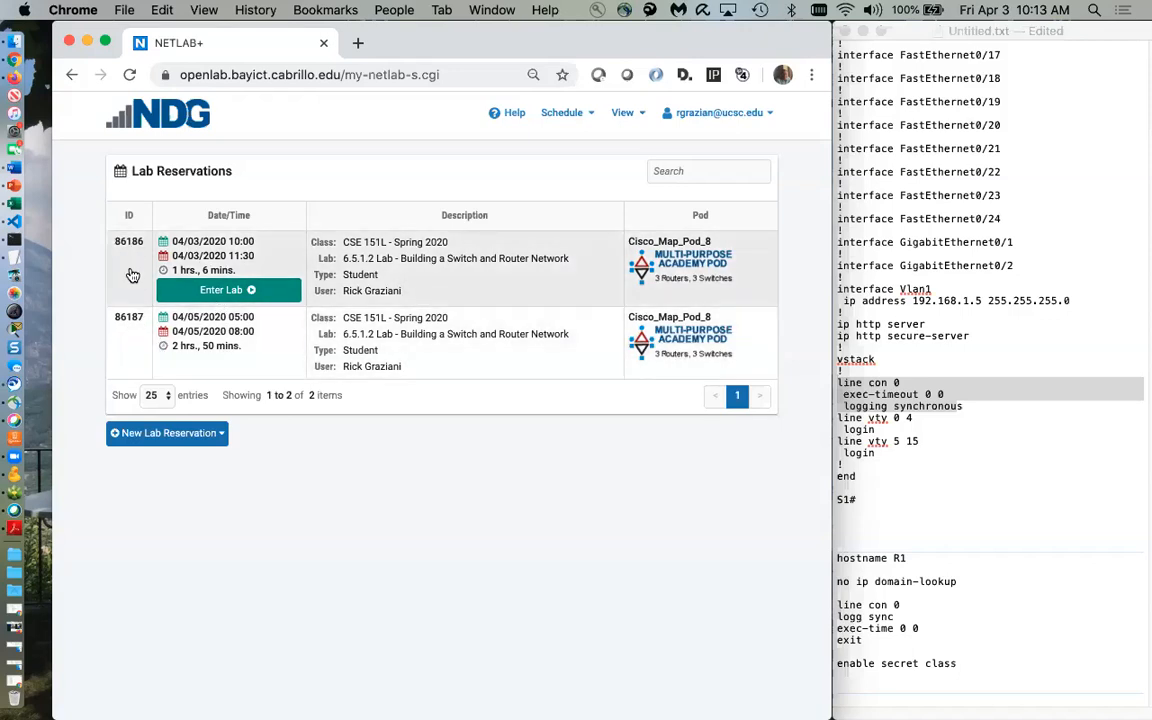
{"action": "left_click", "coordinate": [130, 242]}
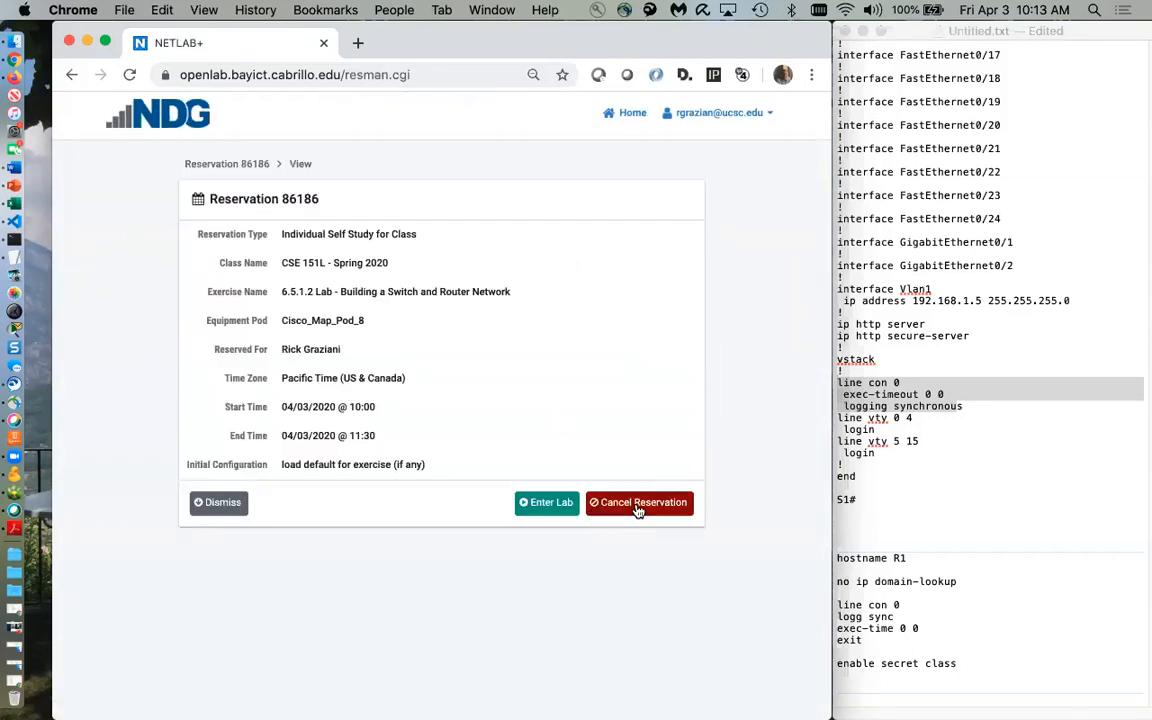
{"action": "left_click", "coordinate": [222, 505]}
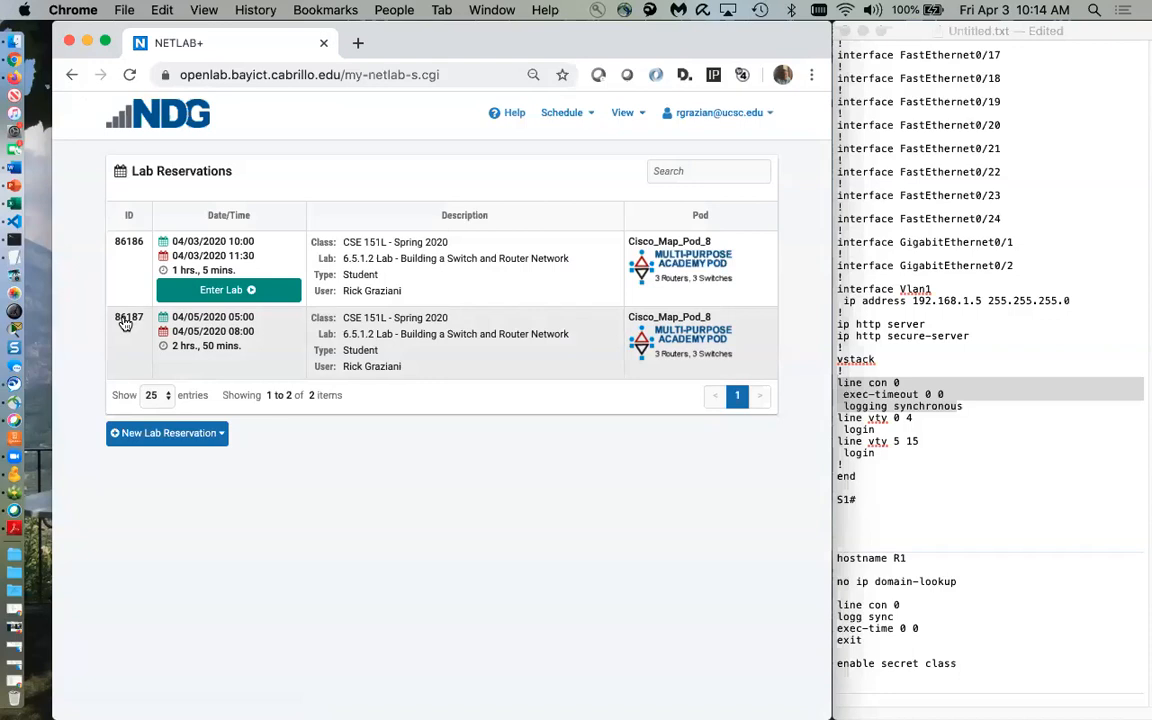
{"action": "left_click", "coordinate": [125, 323]}
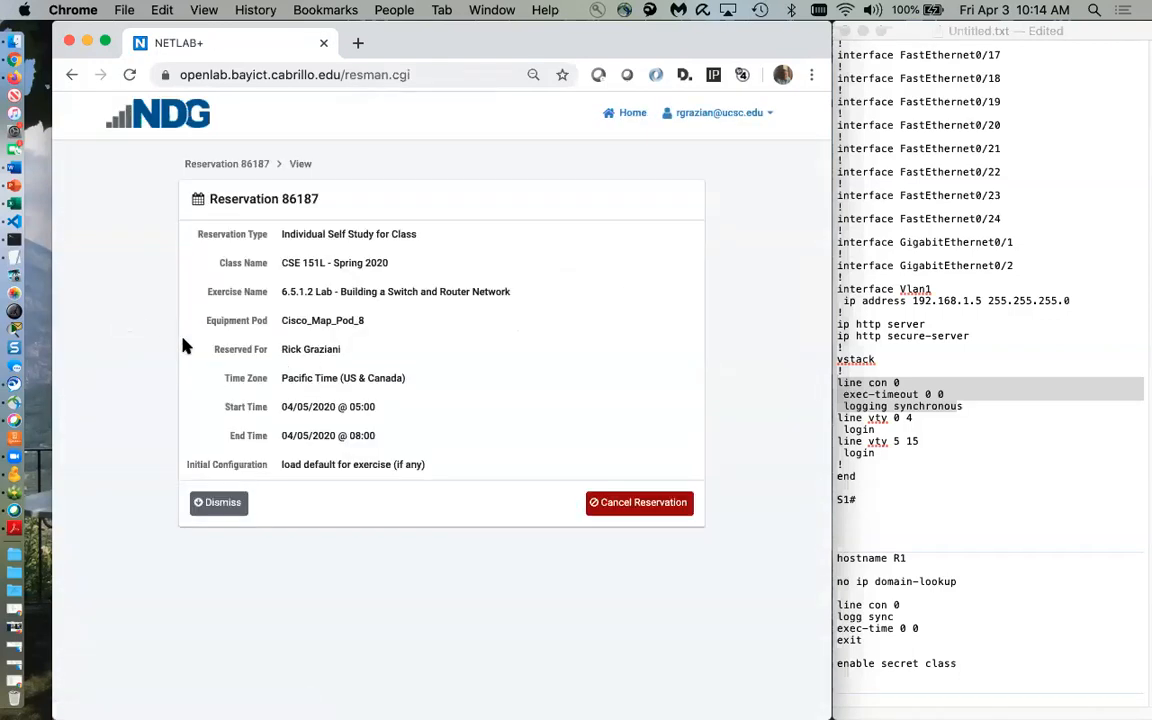
{"action": "left_click", "coordinate": [607, 503]}
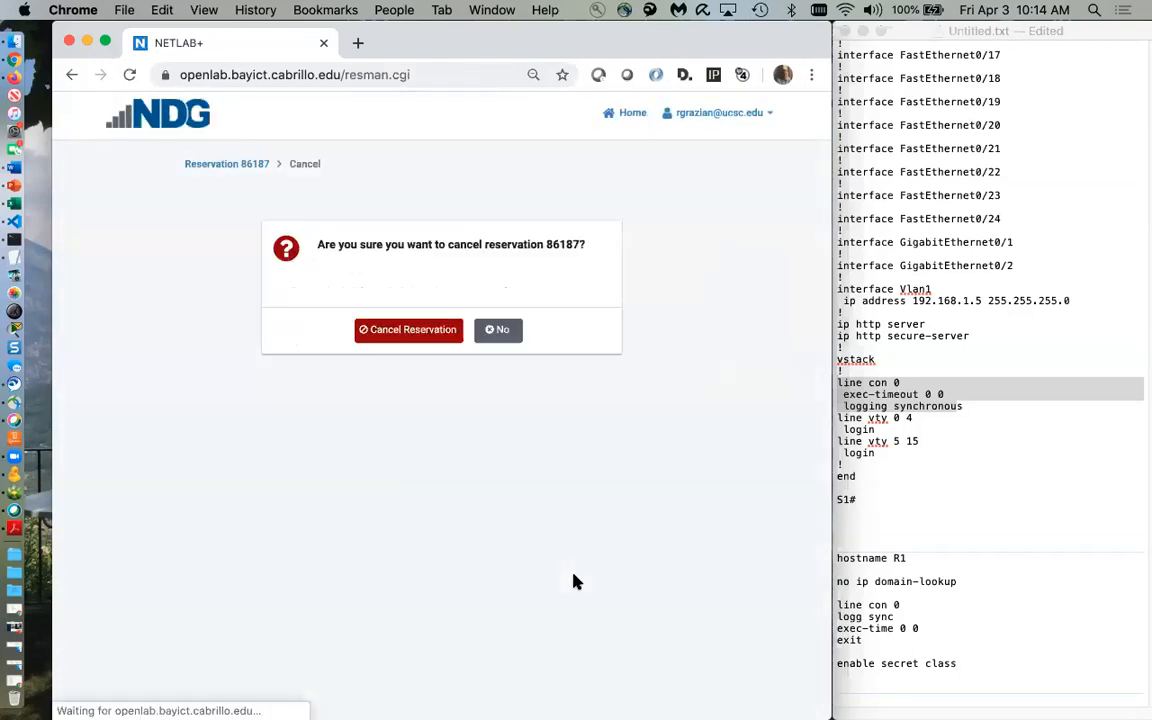
{"action": "left_click", "coordinate": [404, 330]}
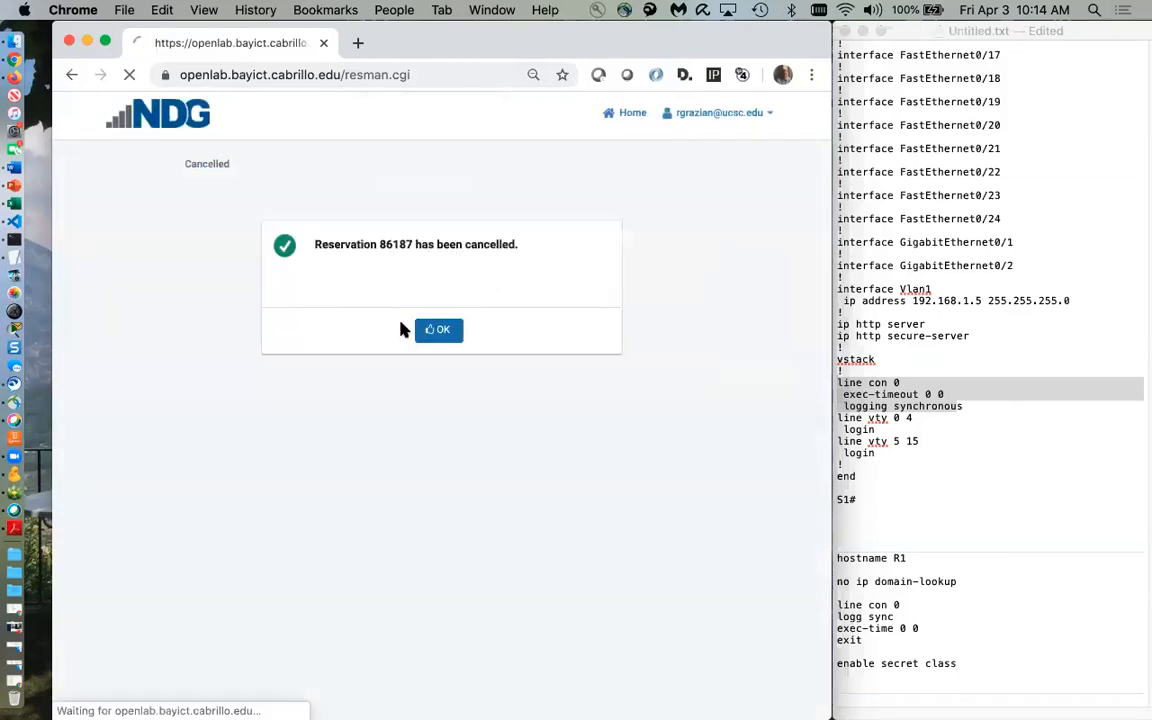
{"action": "left_click", "coordinate": [437, 331]}
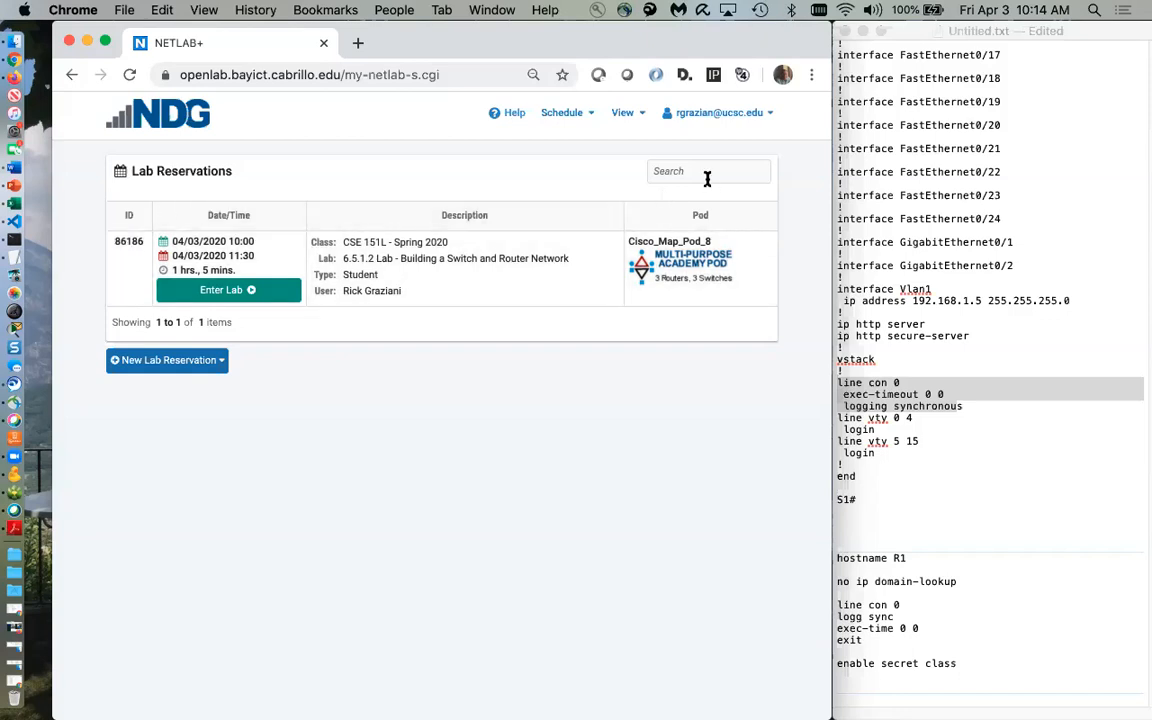
Log out of NETLAB+ and choose Login Again
{"action": "left_click", "coordinate": [771, 118]}
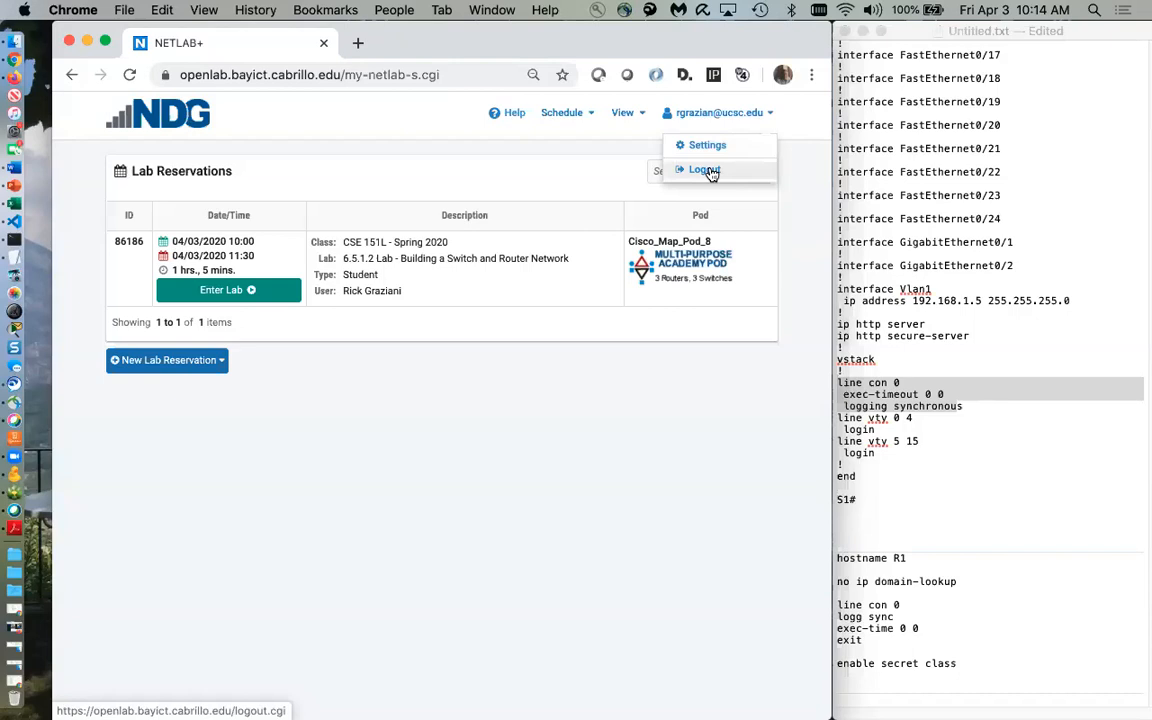
{"action": "left_click", "coordinate": [707, 170]}
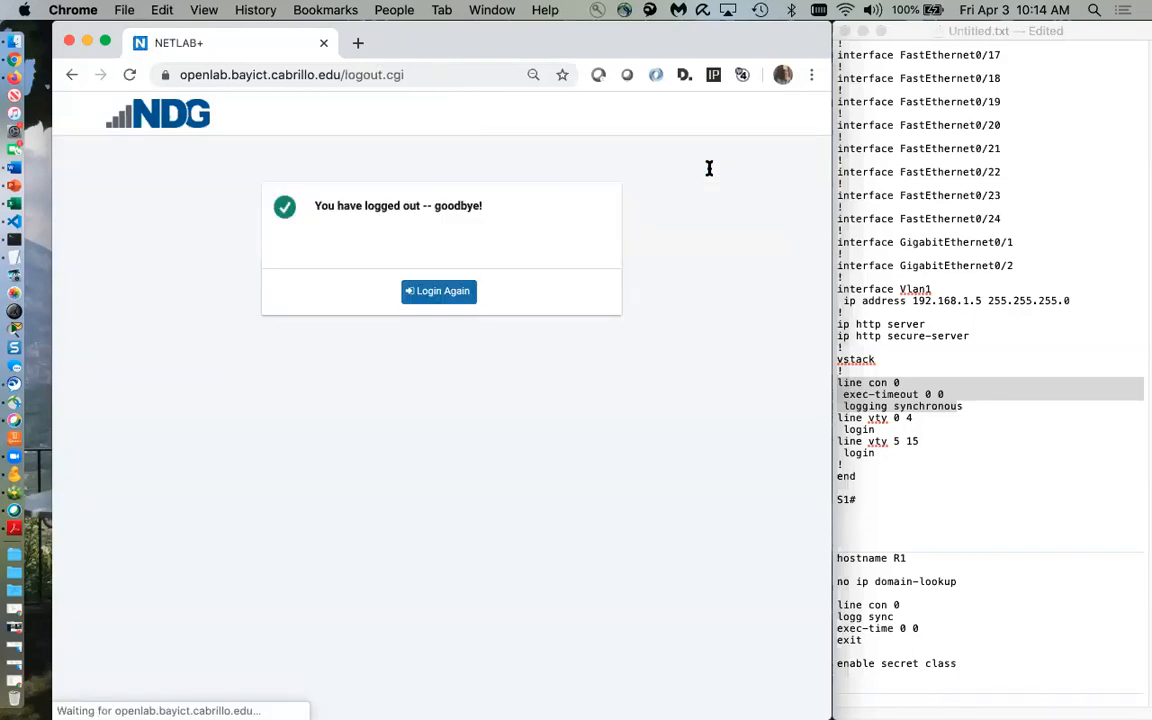
{"action": "left_click", "coordinate": [449, 292]}
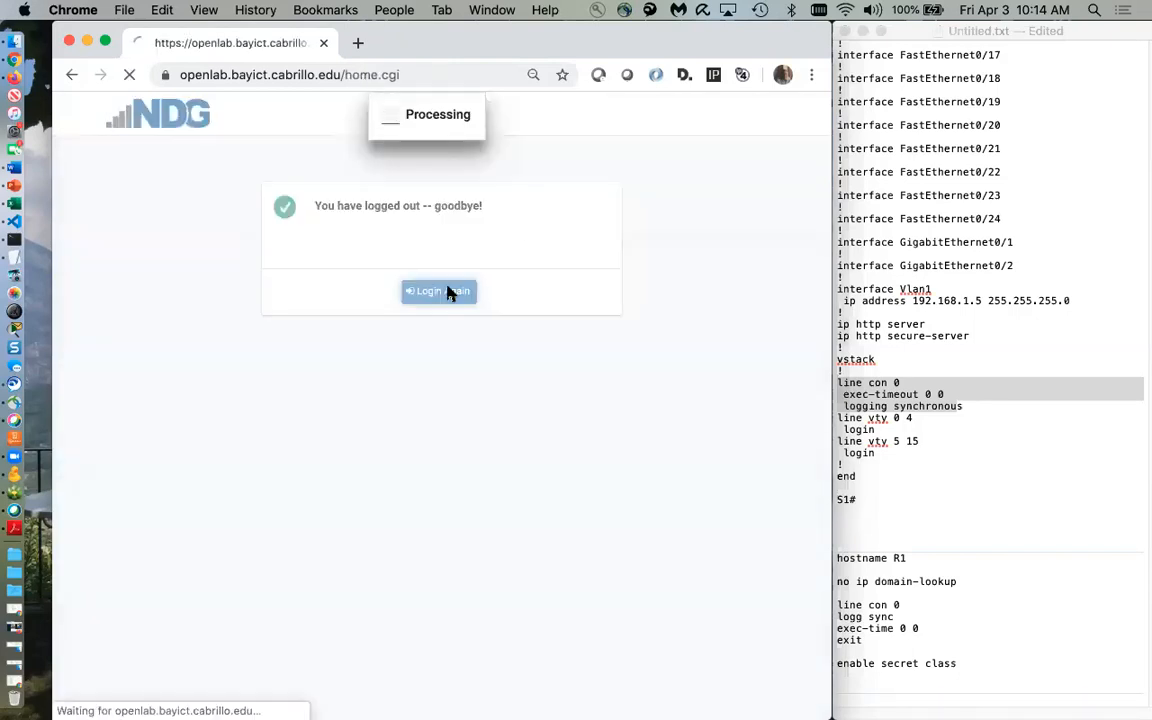